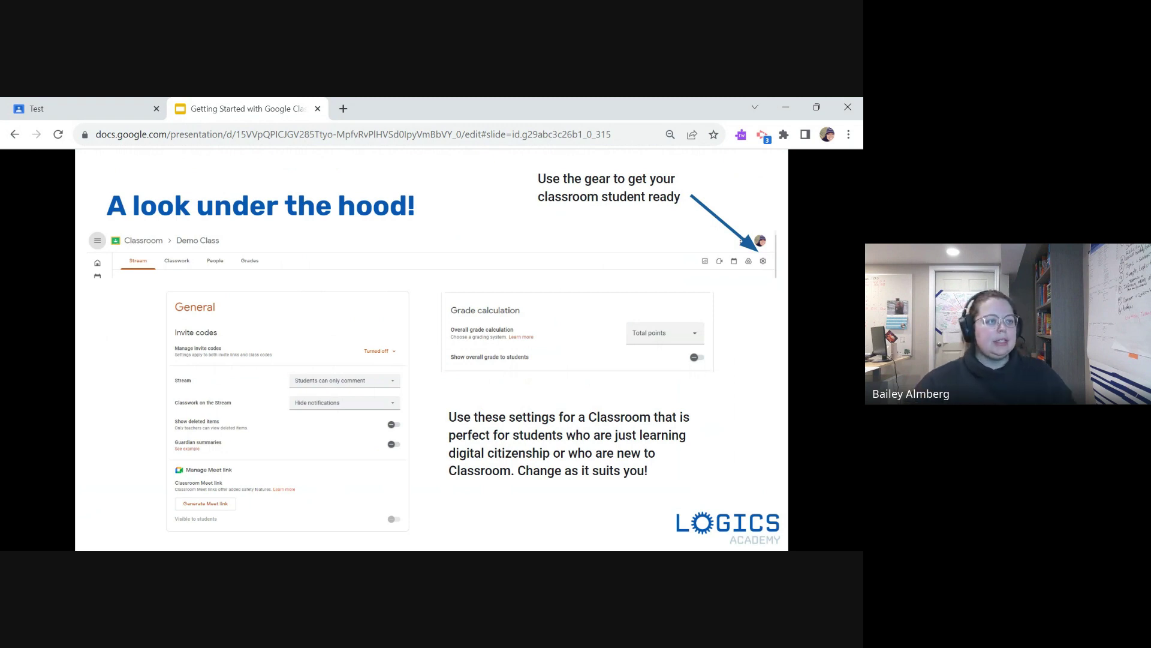
- Switch to the Test class in Google Classroom and open its class settings
click(75, 108)
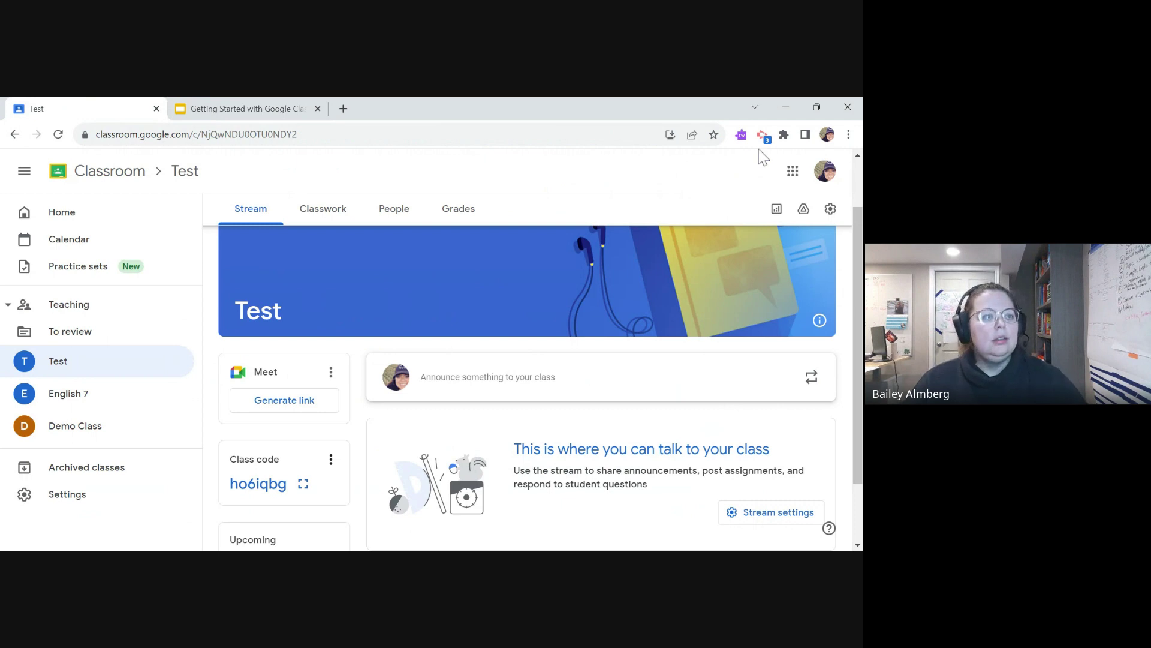
scroll(837, 222, up, 10)
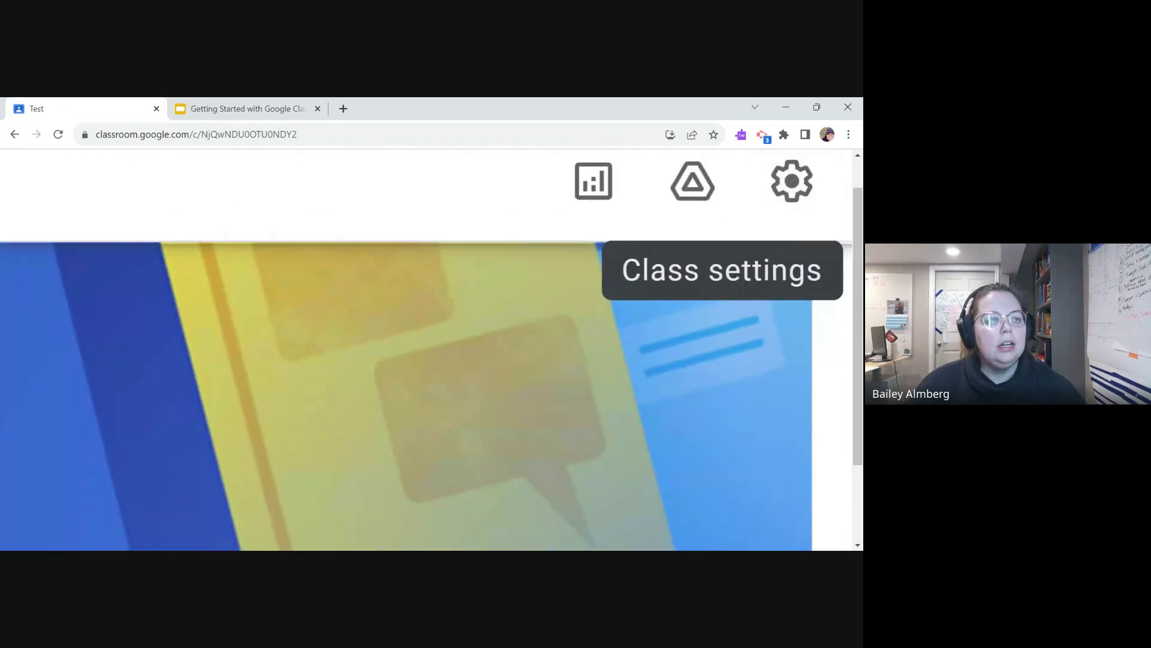
scroll(790, 219, down, 10)
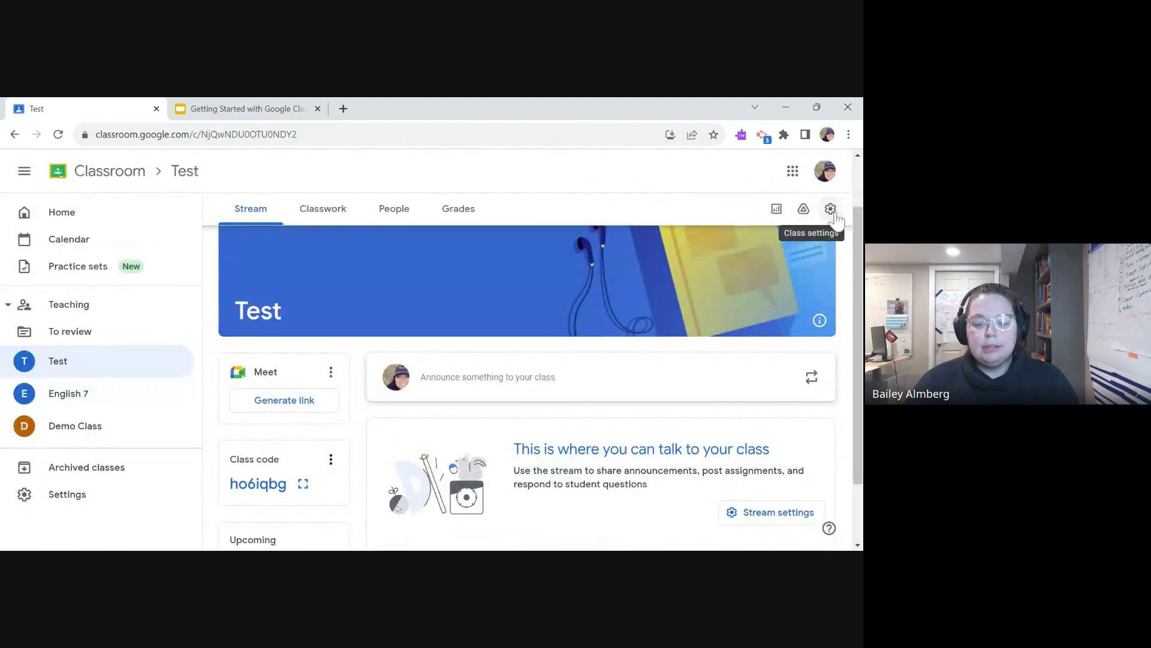
click(833, 215)
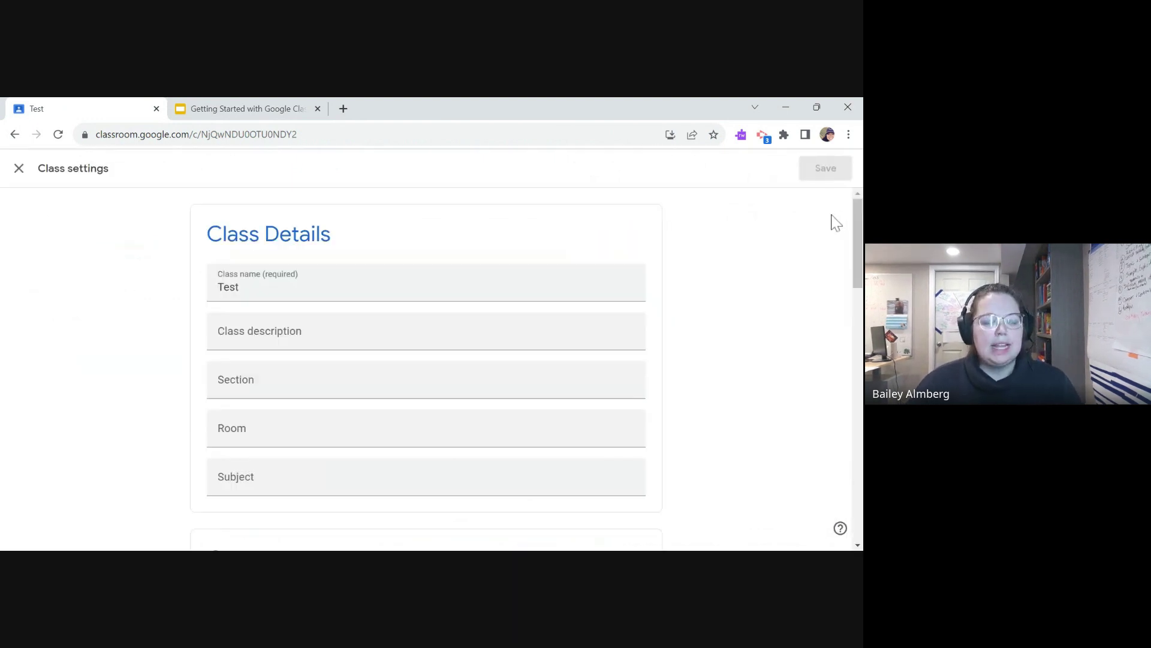
- Examine the Class Details fields and the invite link and class code in the General section
click(333, 286)
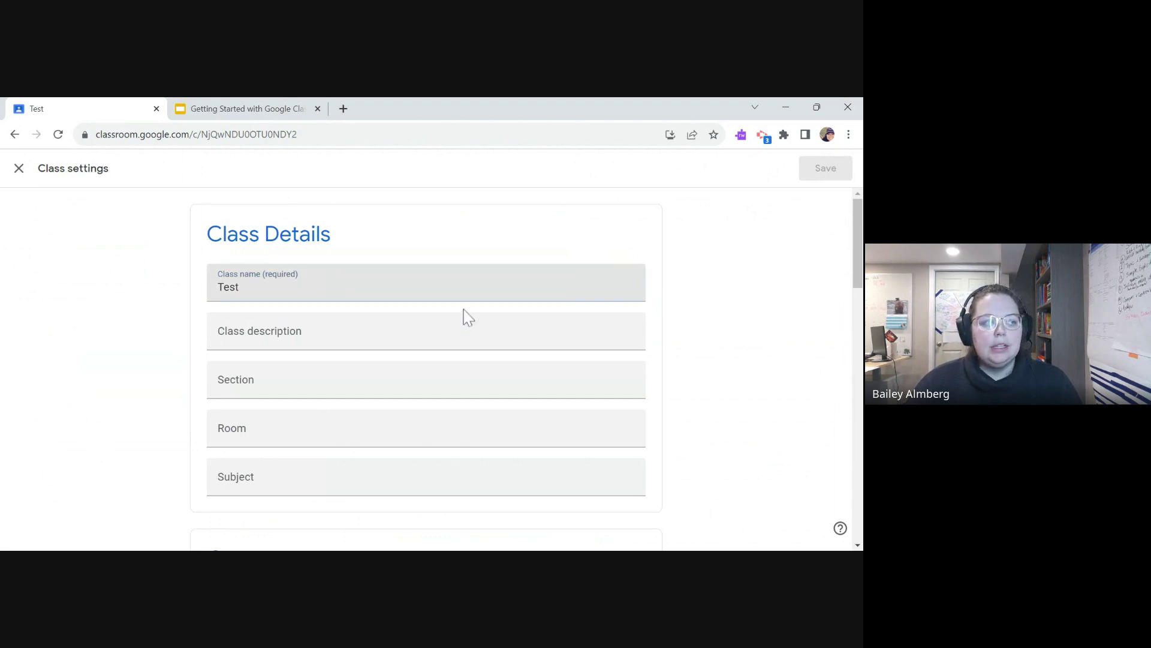
click(493, 445)
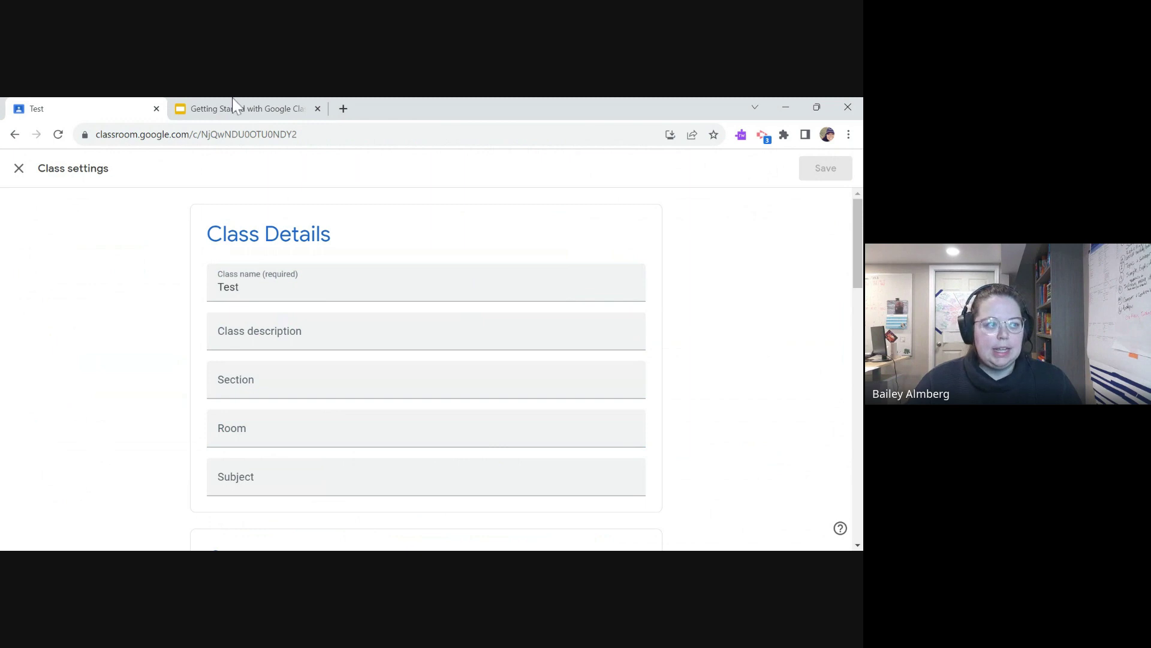
click(342, 416)
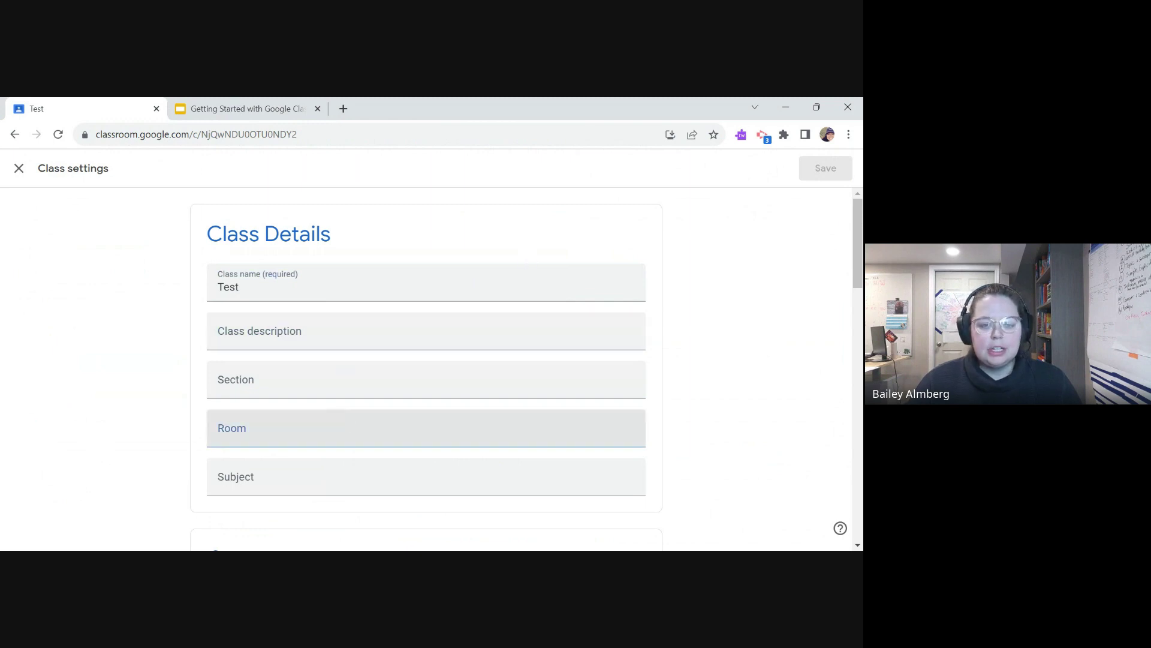
scroll(443, 347, down, 5)
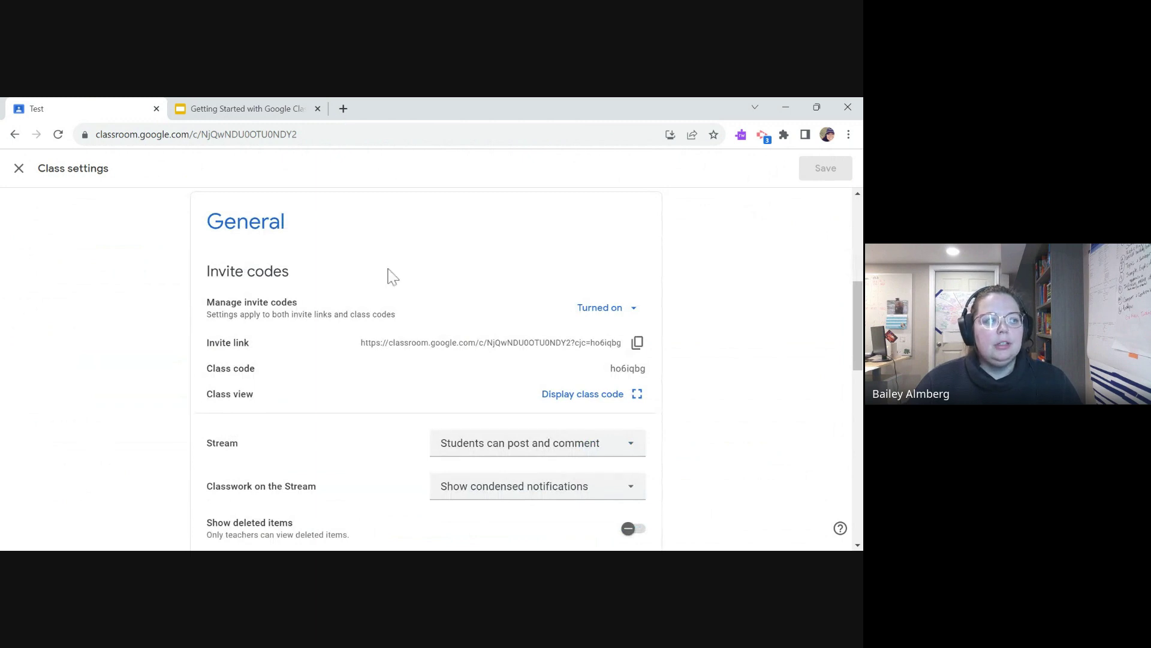
scroll(403, 340, down, 1)
scroll(403, 340, up, 1)
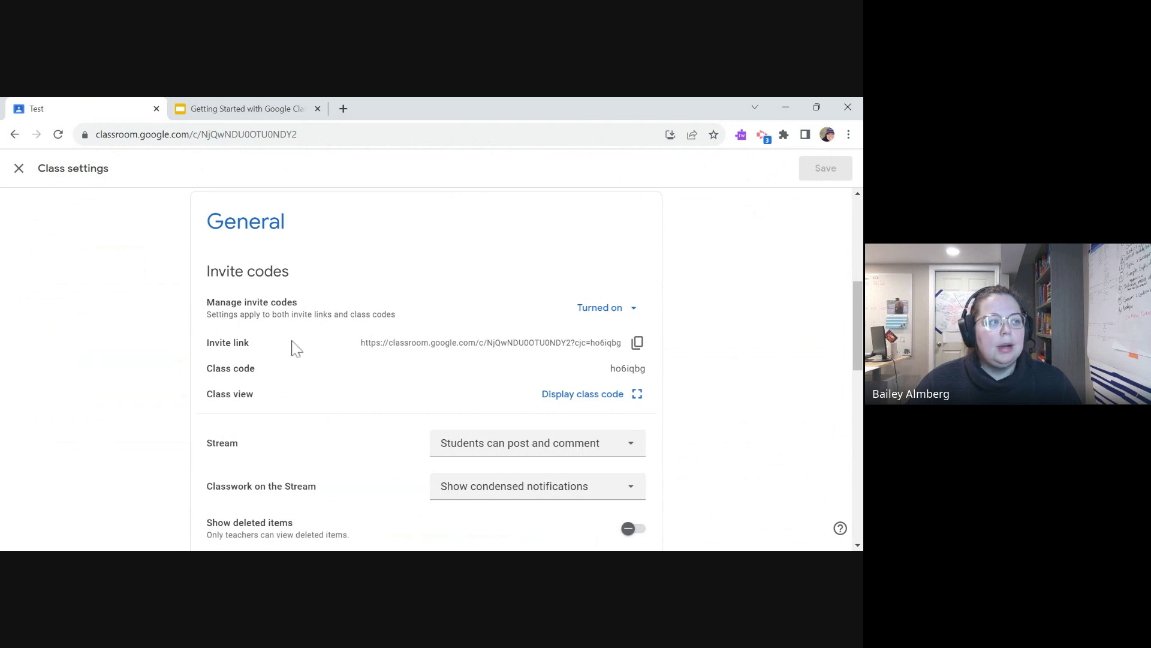
double_click(628, 368)
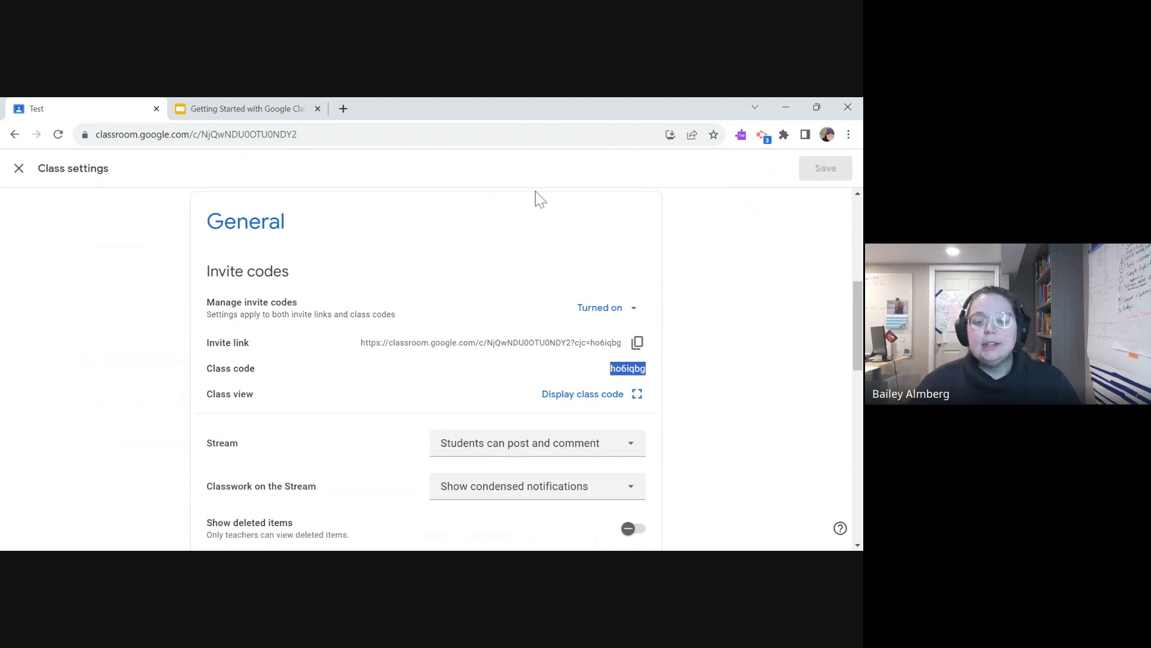
- Turn the class invite codes off and back on to generate a new class code
click(615, 306)
click(603, 339)
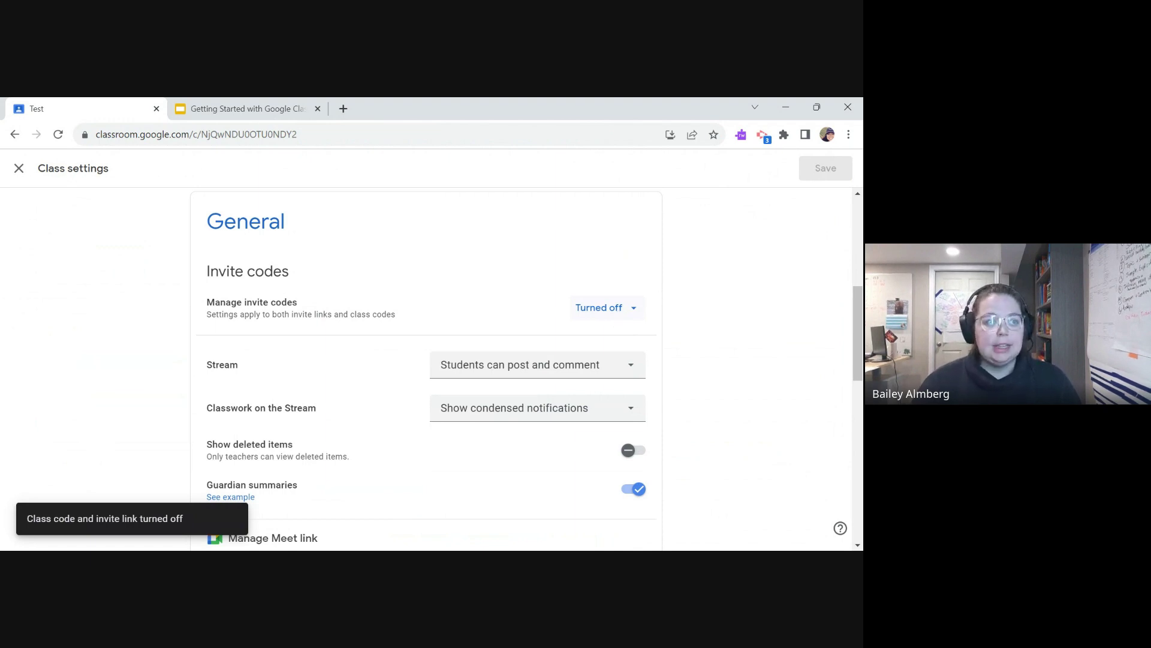
click(606, 309)
click(608, 340)
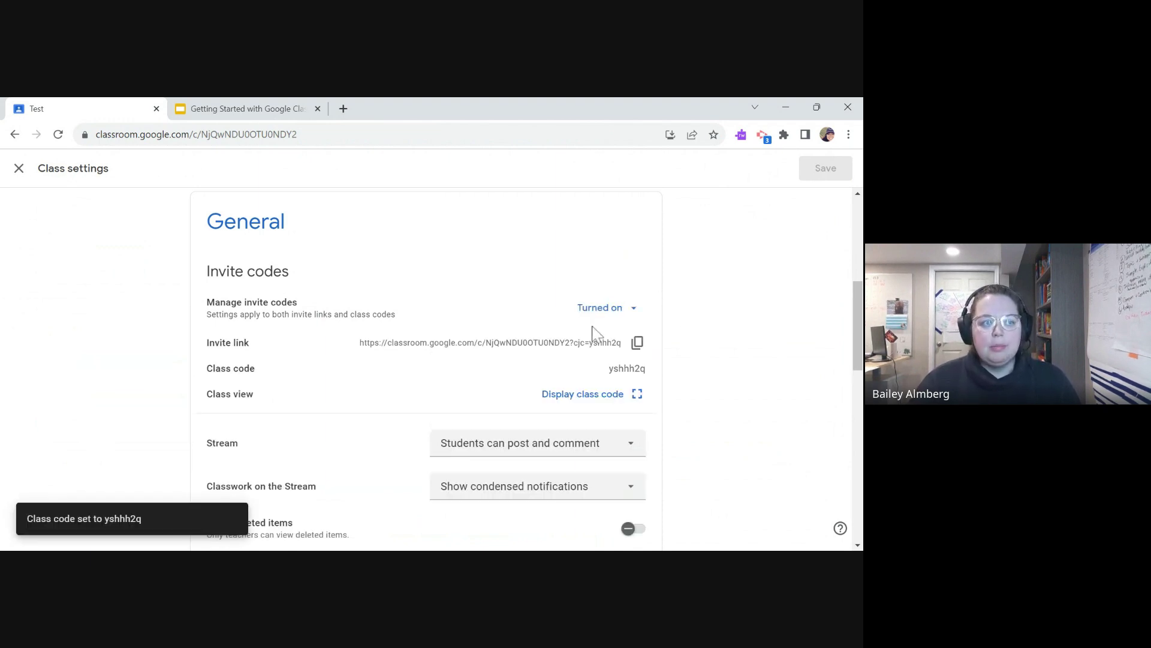
- Turn off the class invite codes, return to the class stream and collapse the main navigation
scroll(687, 506, up, 1)
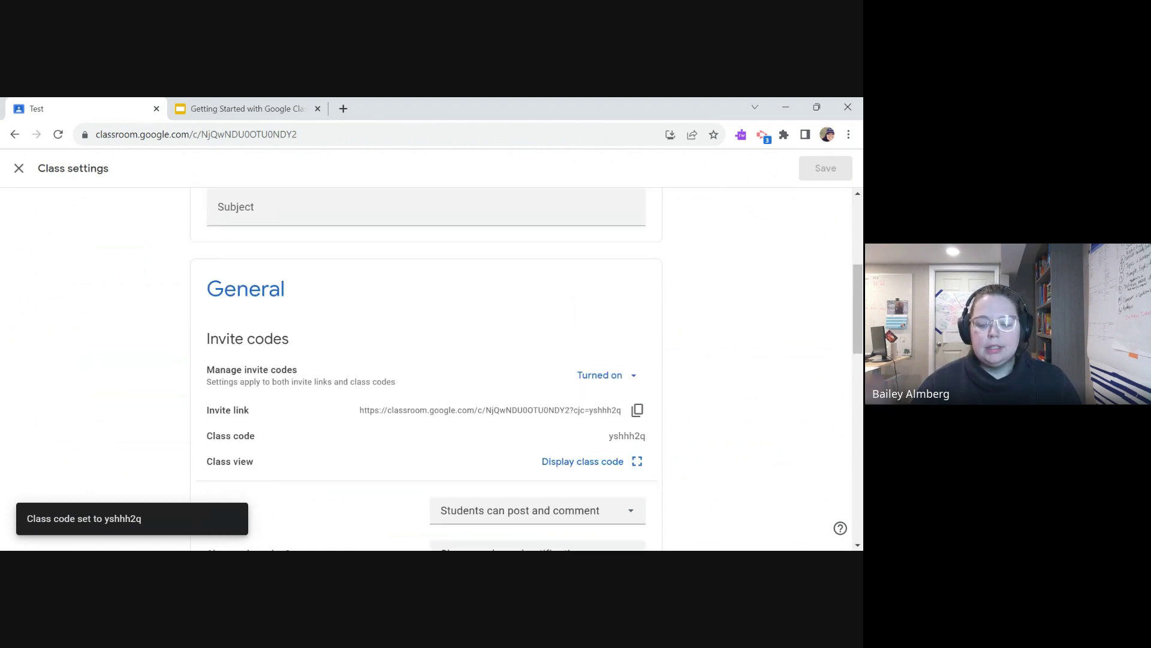
scroll(655, 393, up, 4)
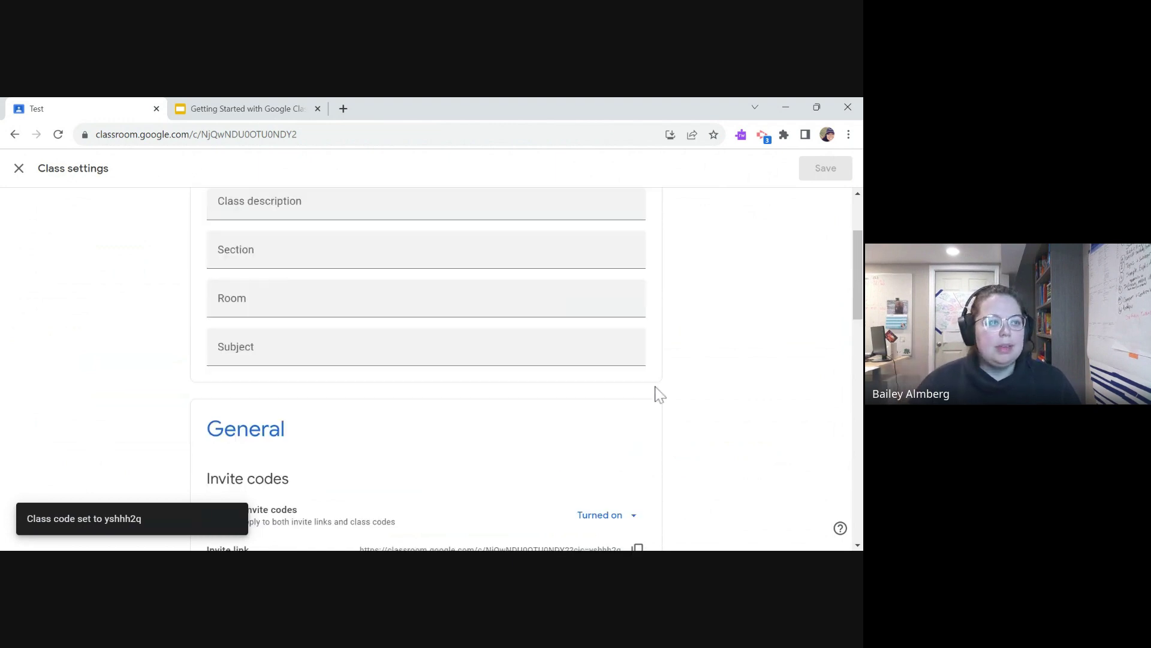
scroll(635, 379, down, 6)
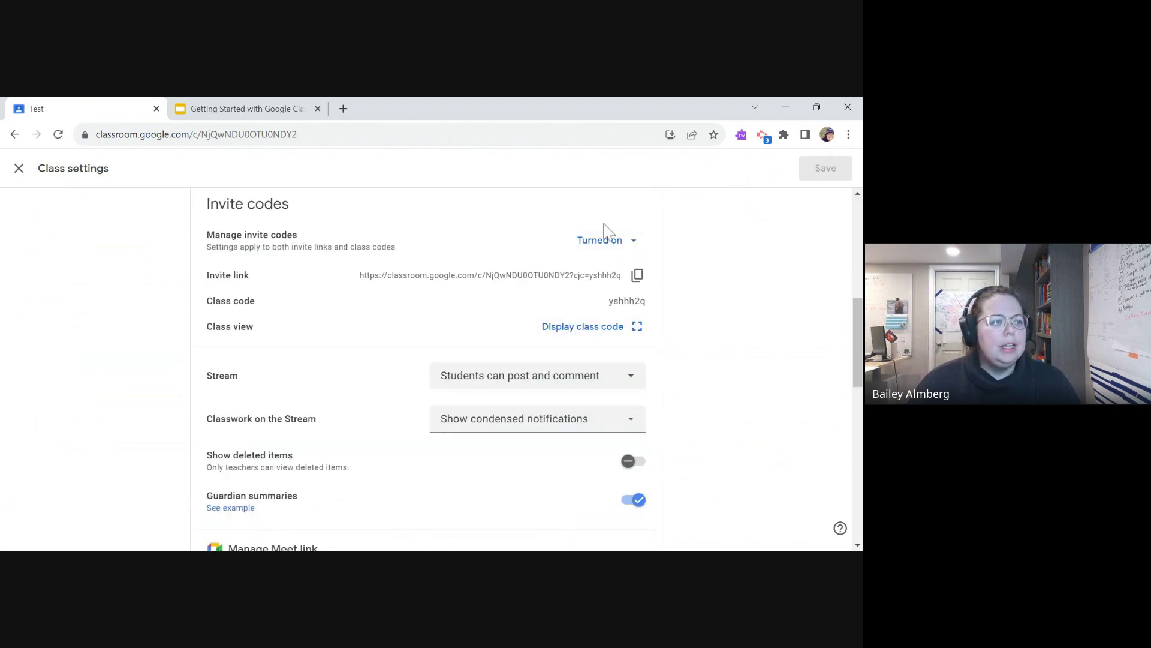
click(608, 242)
click(606, 274)
scroll(695, 298, up, 10)
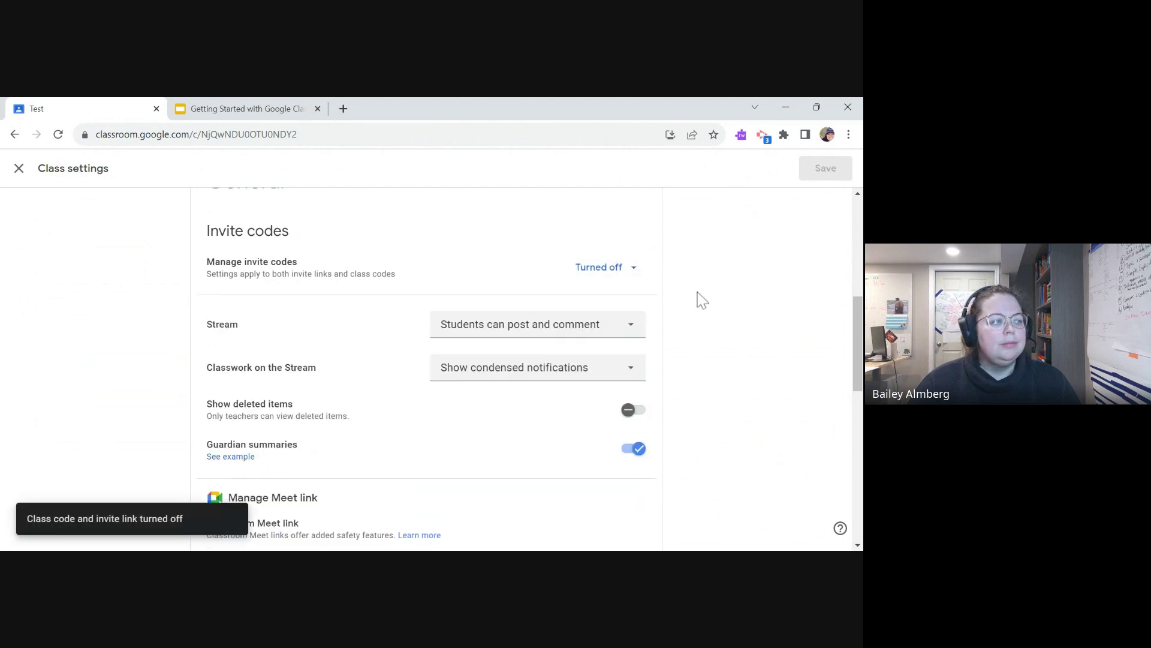
click(18, 168)
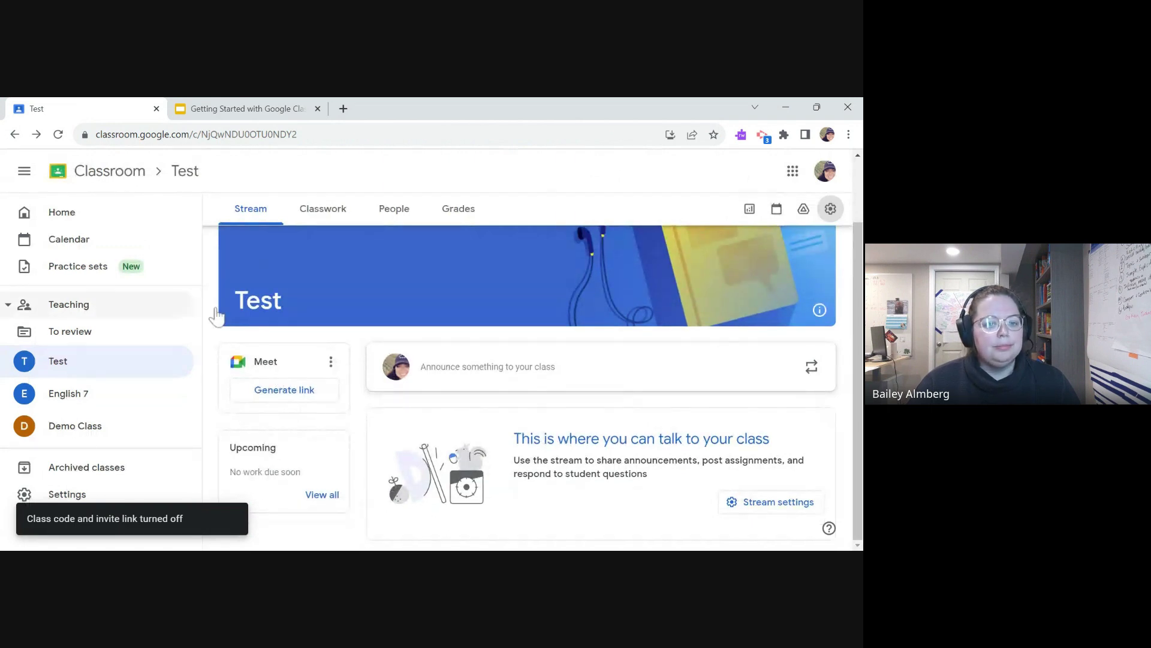
click(24, 172)
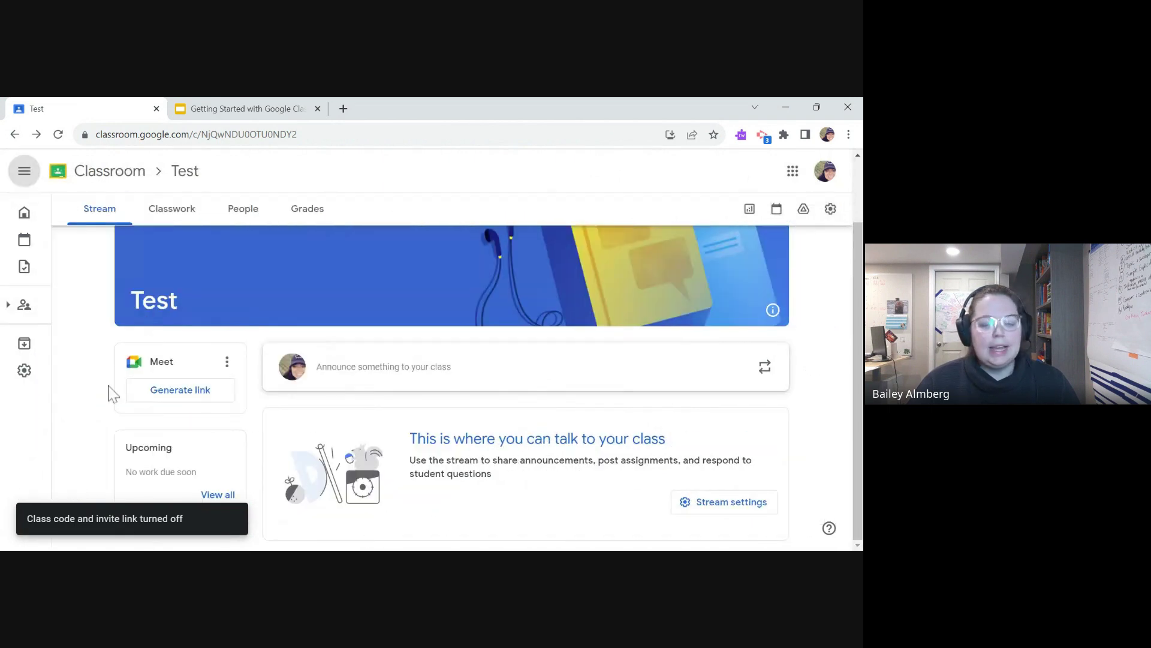
- Turn the class invite codes on again in the class settings and return to the class stream
click(831, 208)
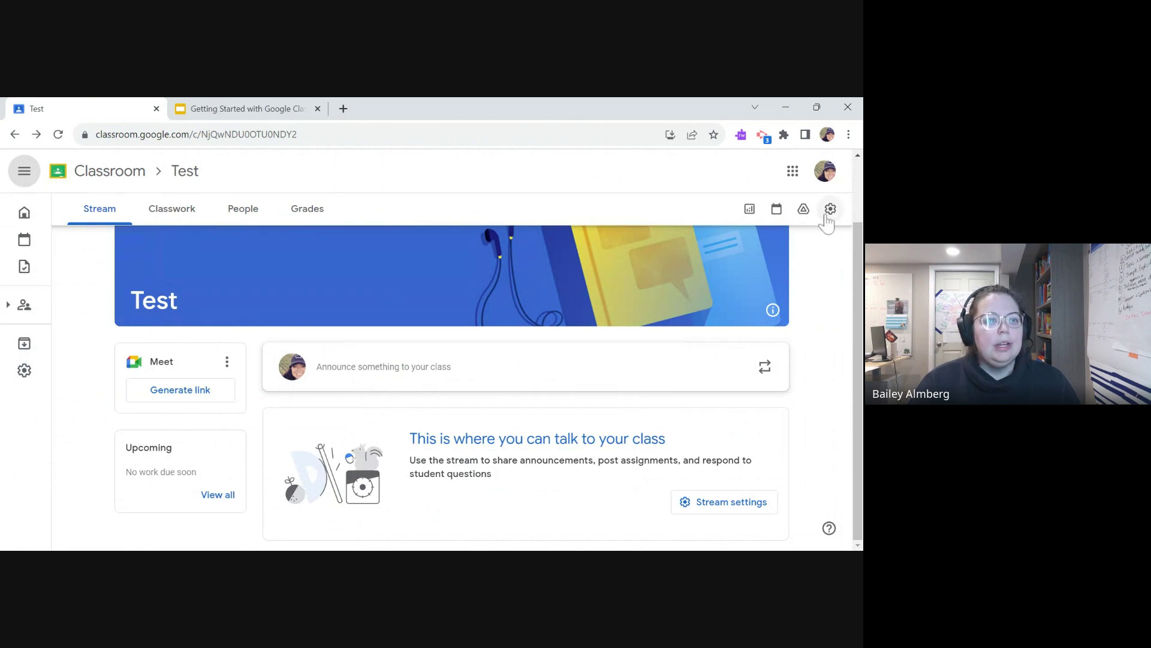
scroll(618, 402, down, 5)
click(604, 309)
click(602, 338)
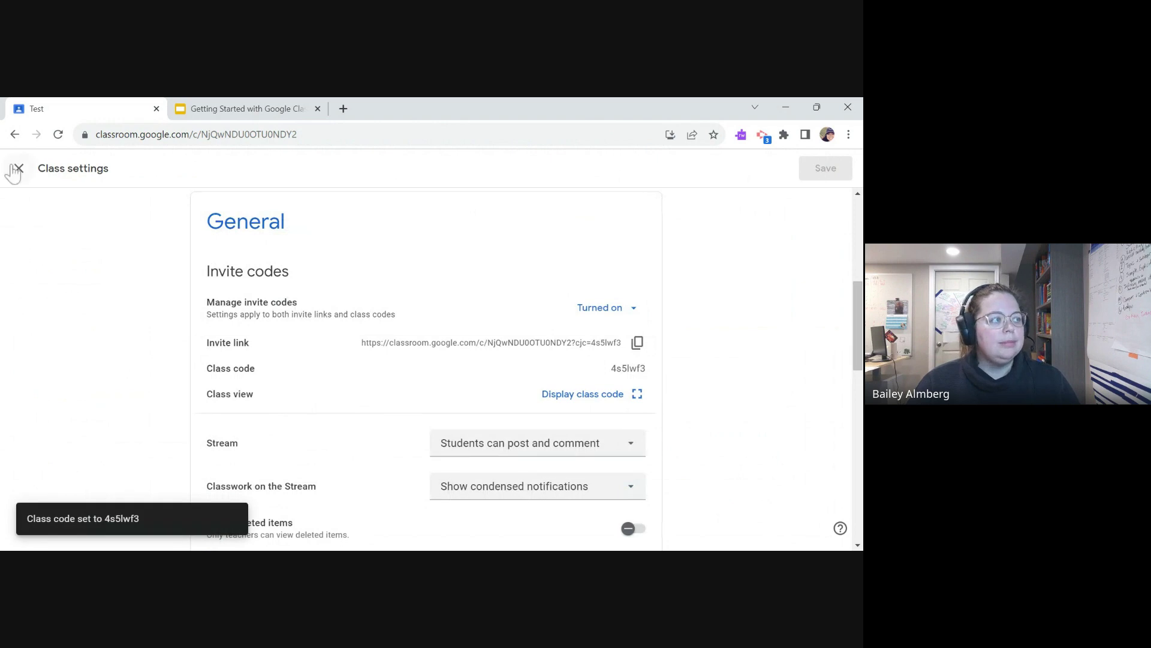
click(19, 168)
scroll(204, 298, down, 2)
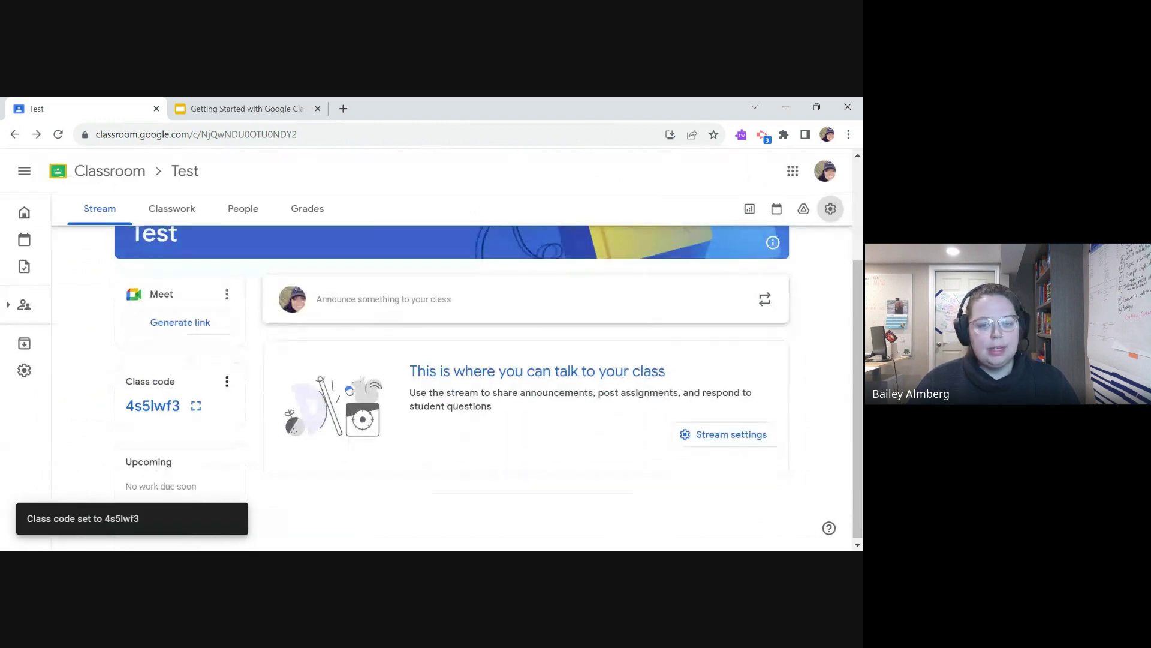
- Reopen the class settings and turn off the invite codes
click(831, 212)
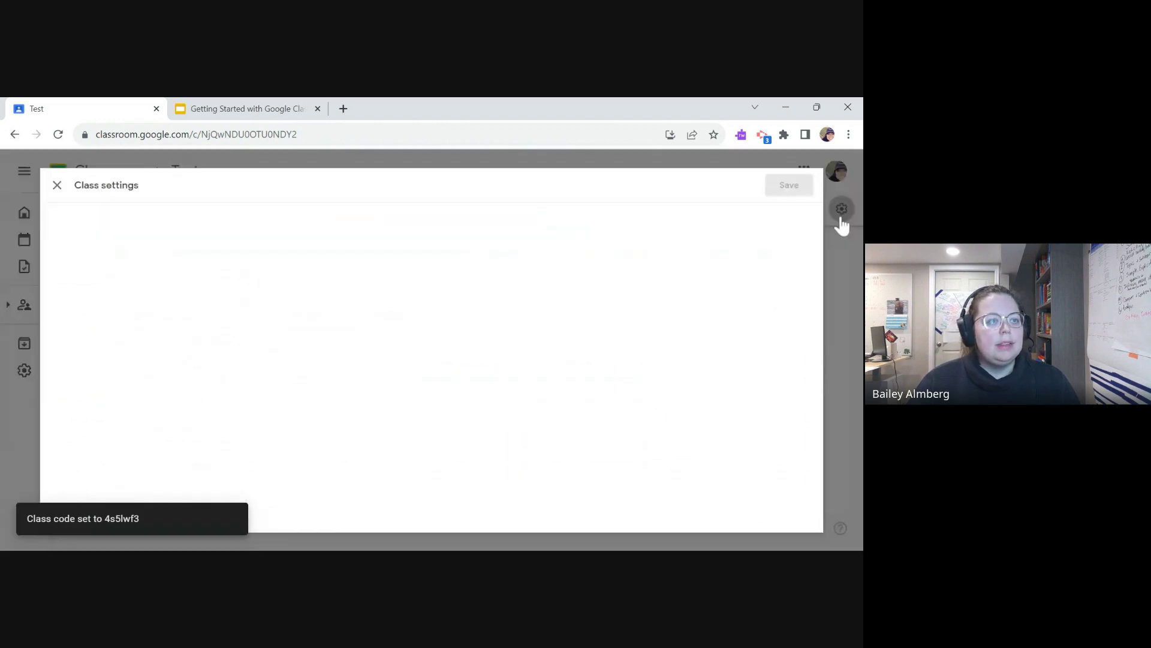
scroll(591, 316, down, 5)
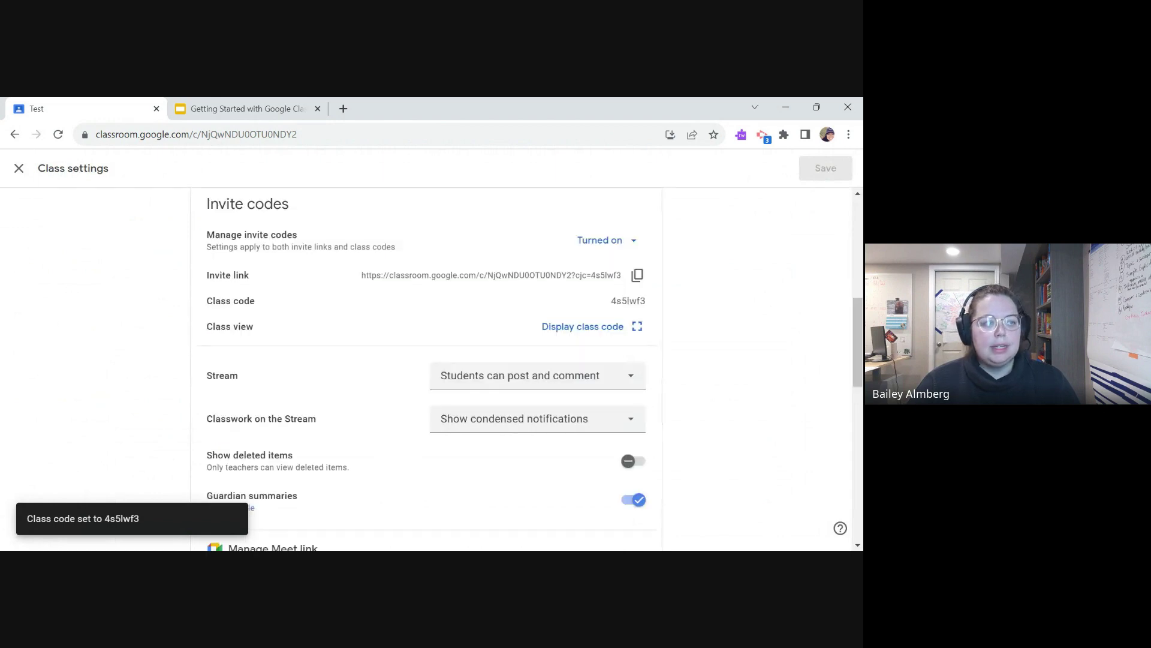
click(621, 254)
click(613, 286)
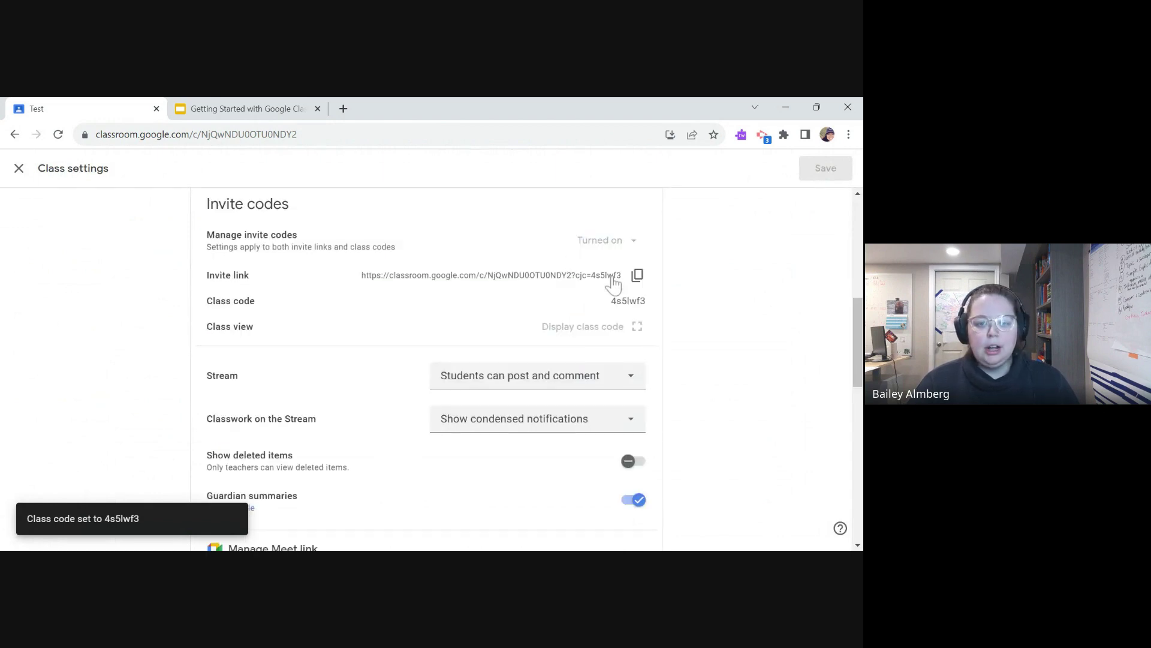
drag(213, 297, 468, 447)
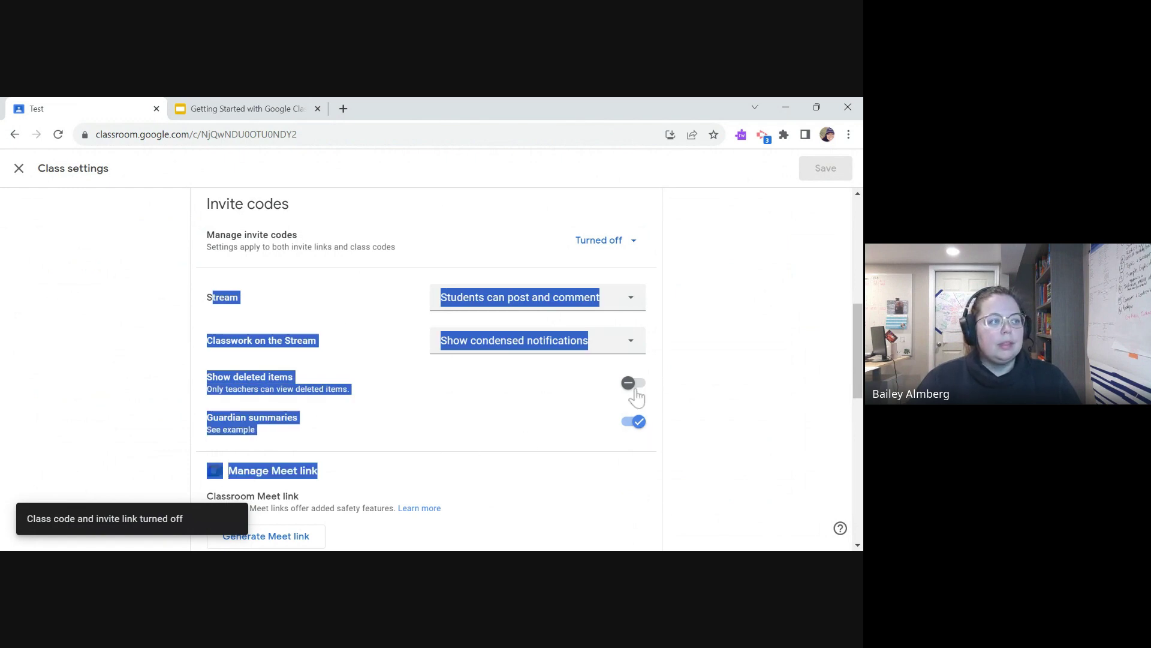
click(259, 309)
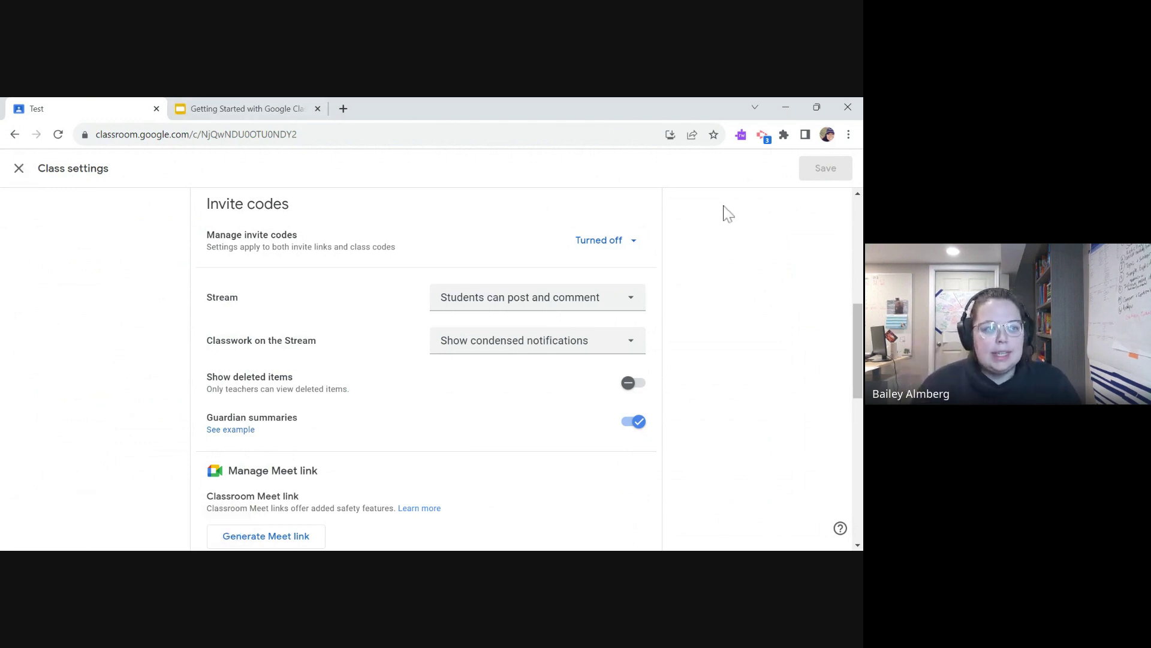
- Set the Stream permission to "Students can only comment"
click(604, 311)
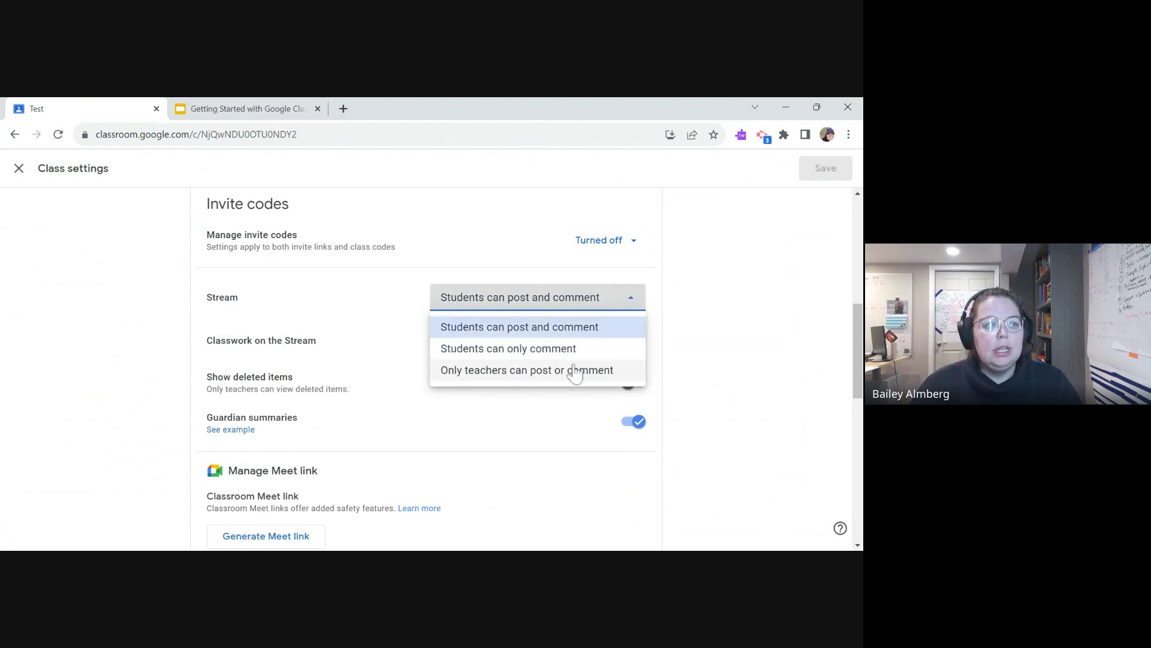
click(572, 349)
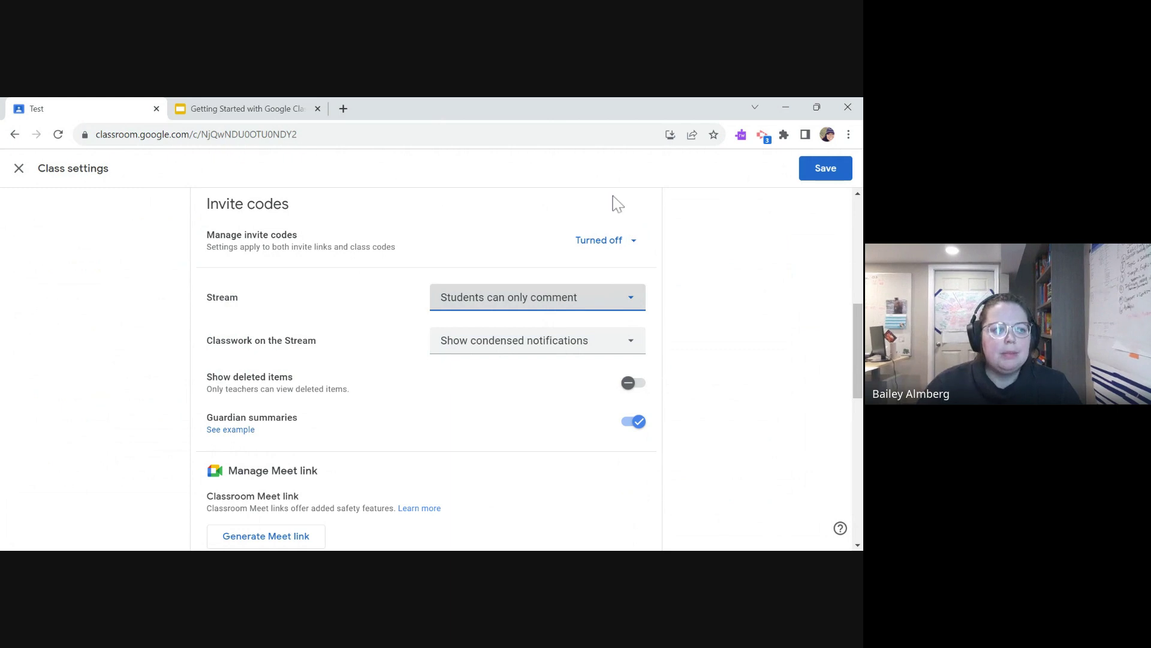
click(487, 302)
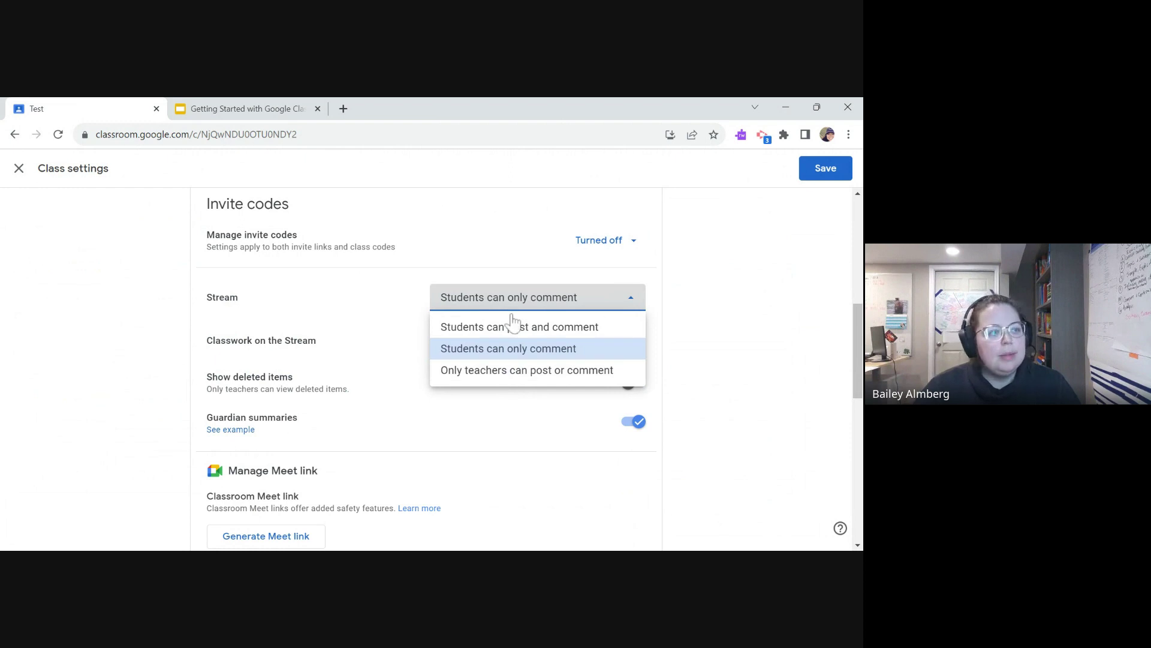
click(521, 353)
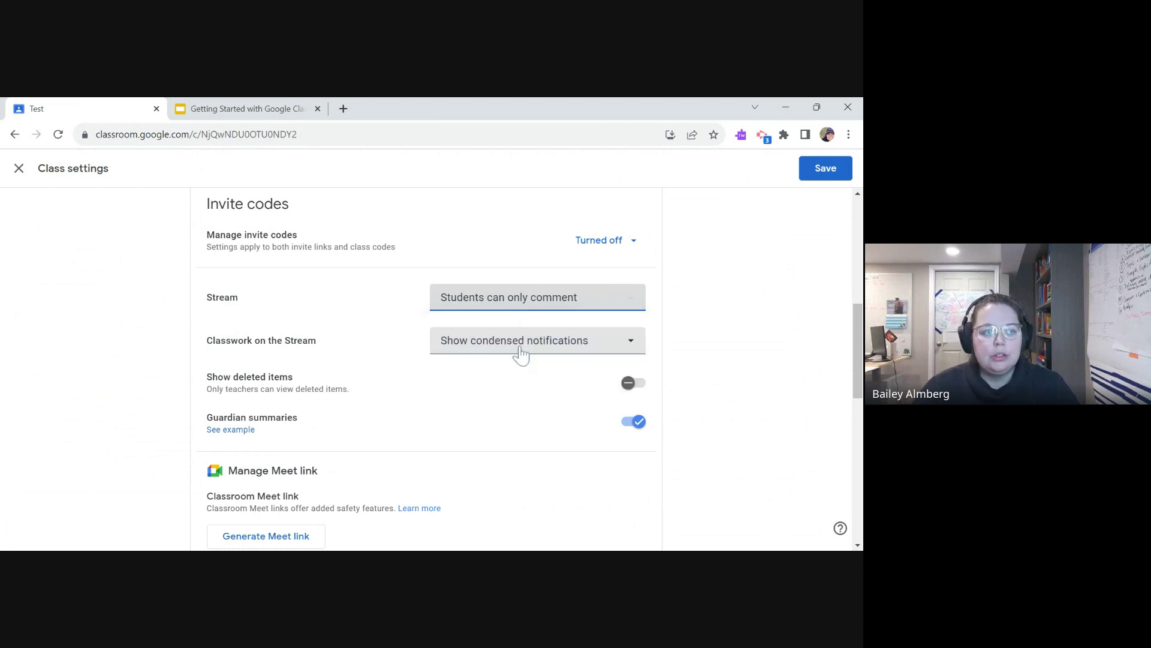
- Set the Classwork on the Stream option to "Hide notifications"
drag(207, 340, 329, 352)
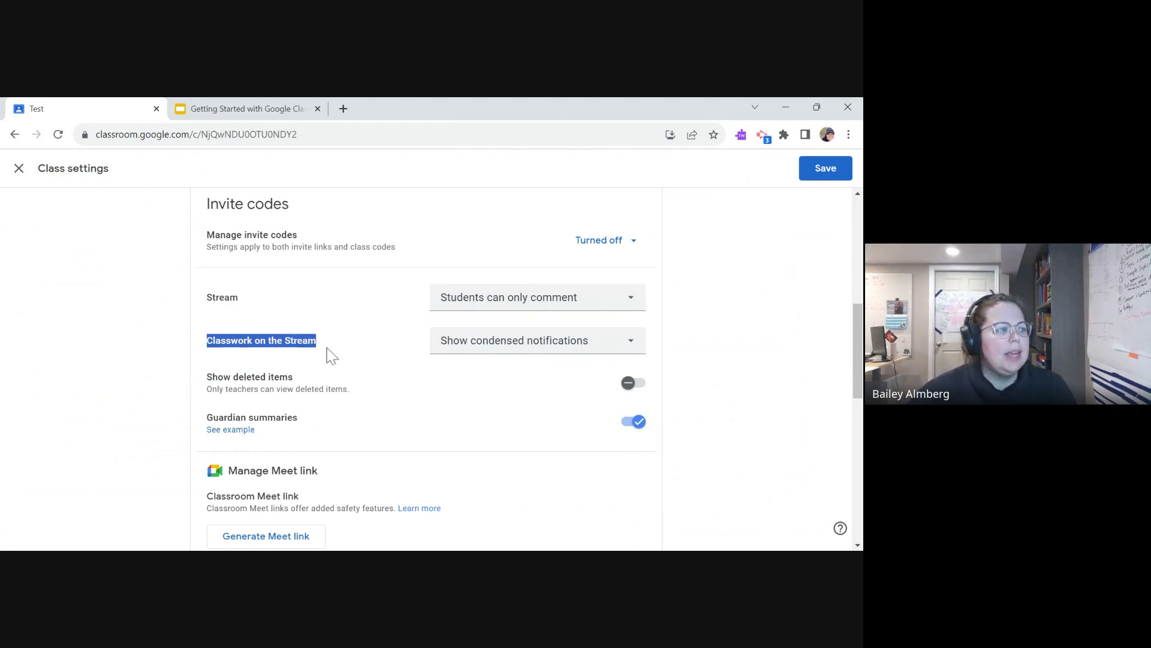
click(327, 355)
double_click(275, 344)
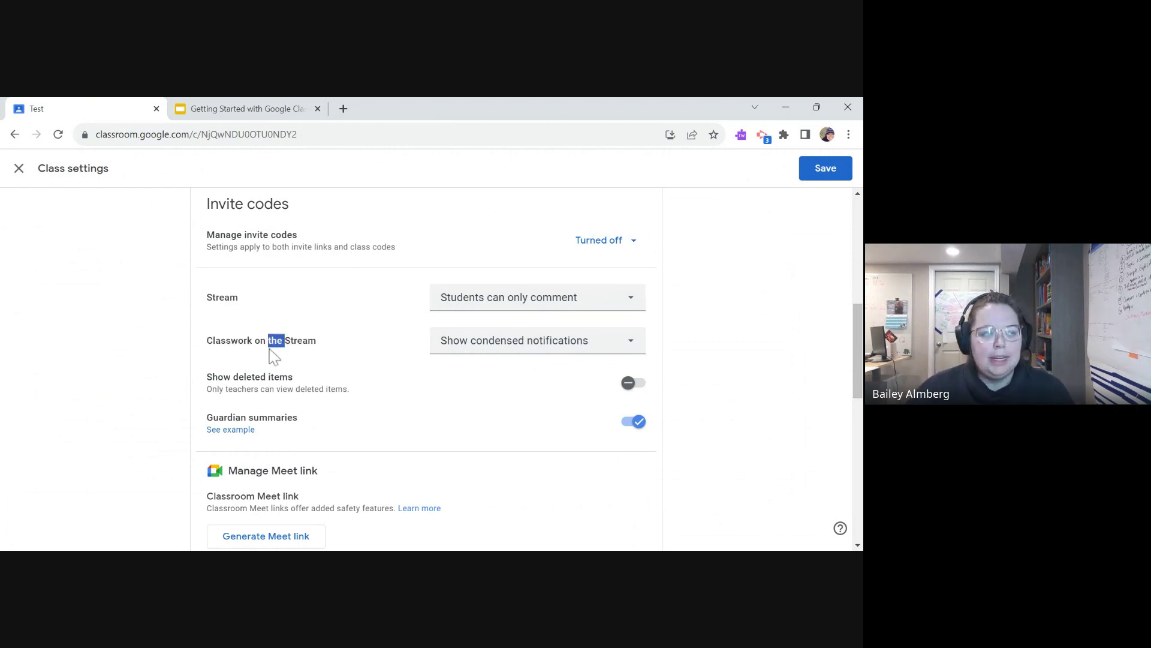
click(274, 355)
triple_click(274, 342)
click(527, 341)
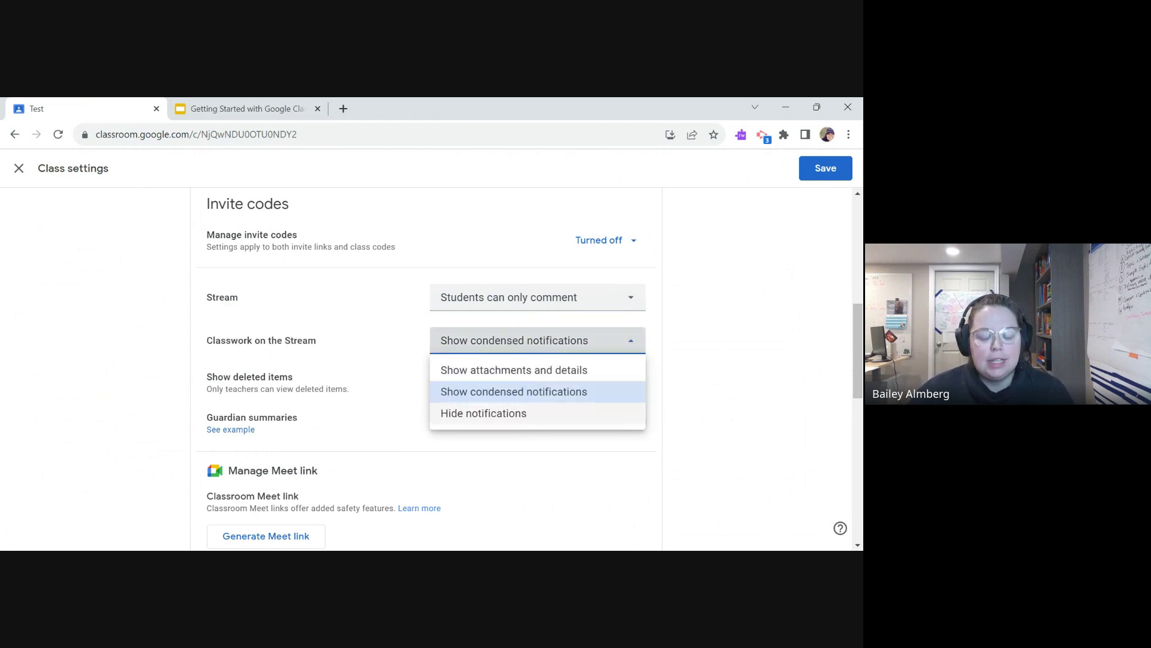
click(527, 417)
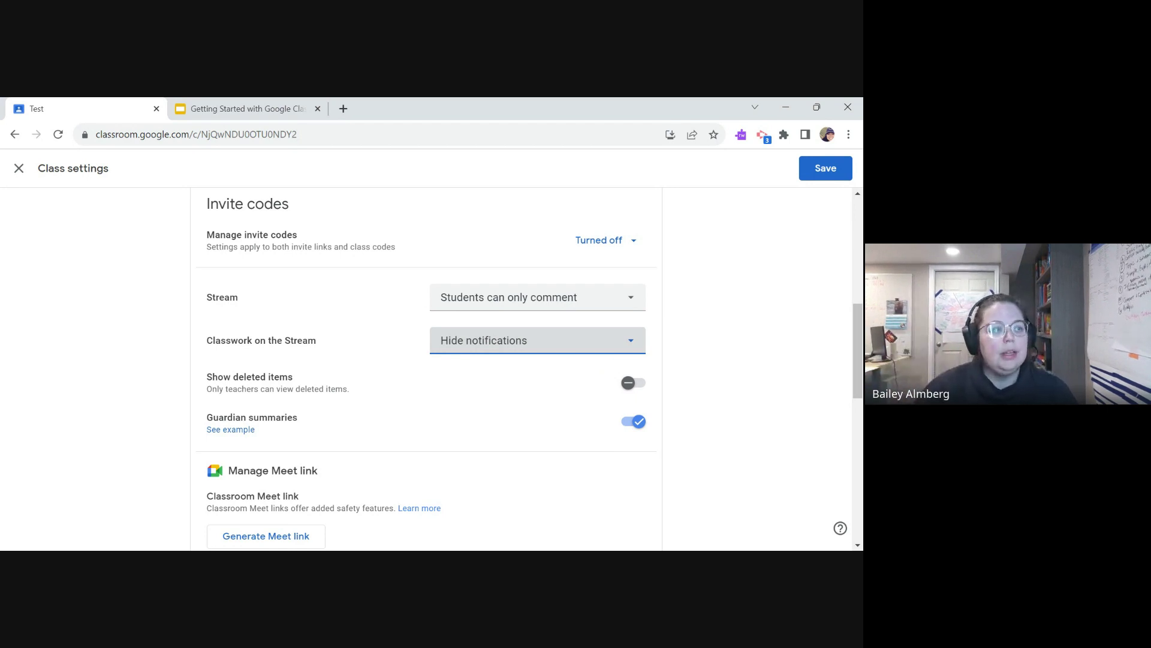
click(590, 347)
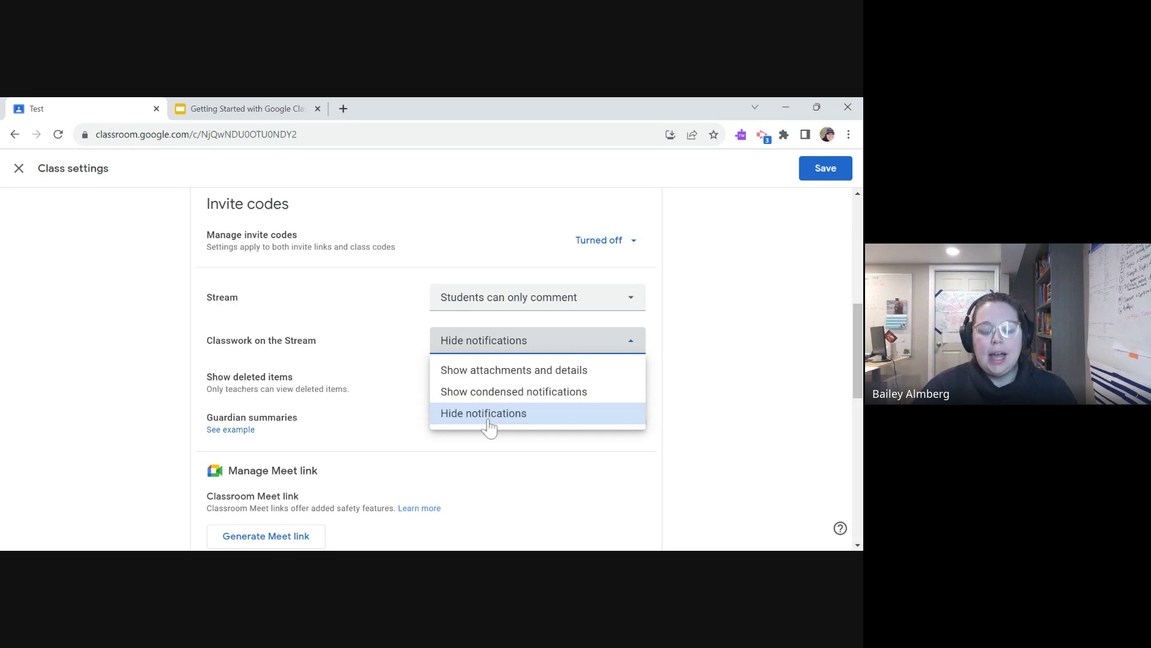
click(709, 346)
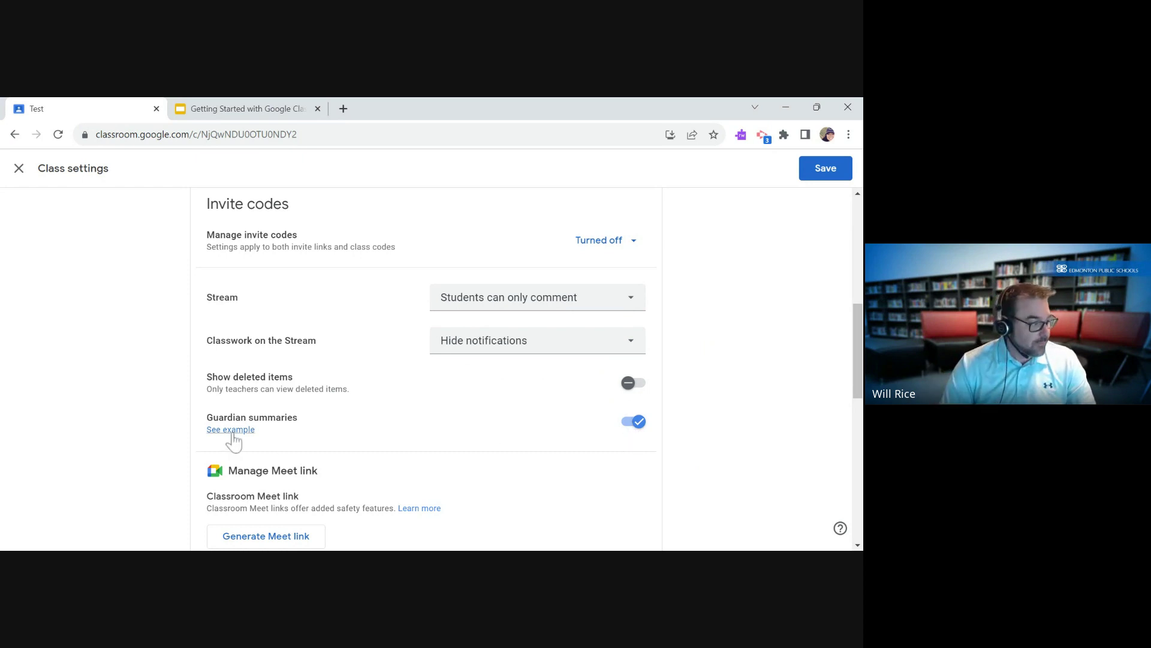
- Open the guardian summaries example and read what the email summaries include and how and when guardians get them
drag(222, 420, 337, 442)
click(324, 434)
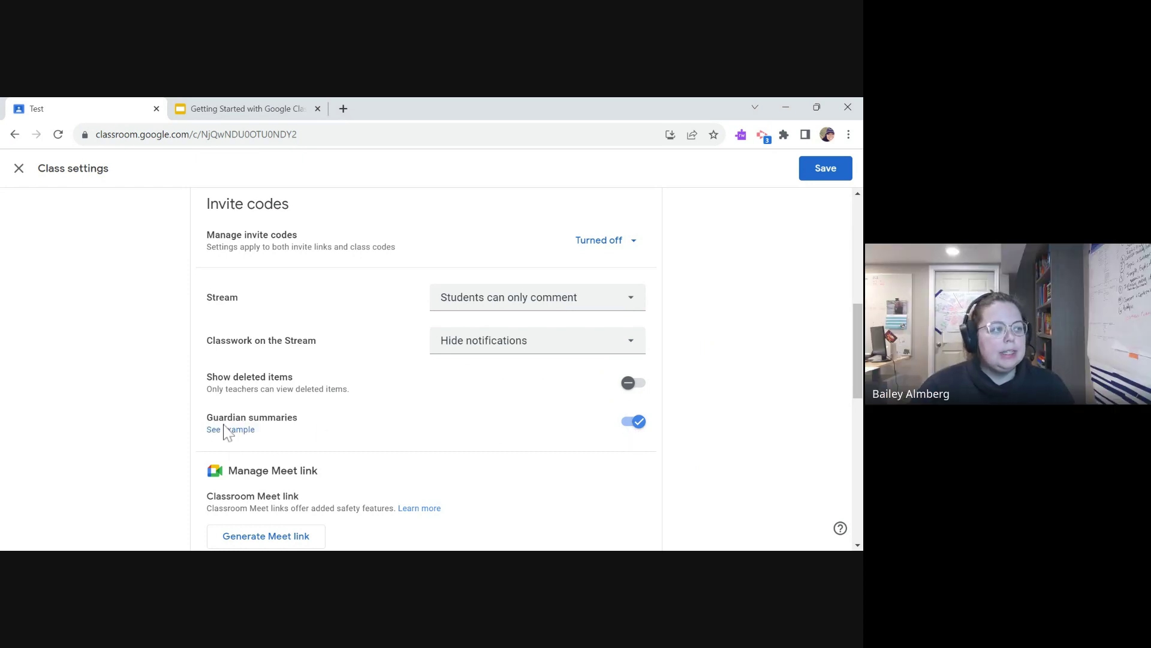
click(226, 429)
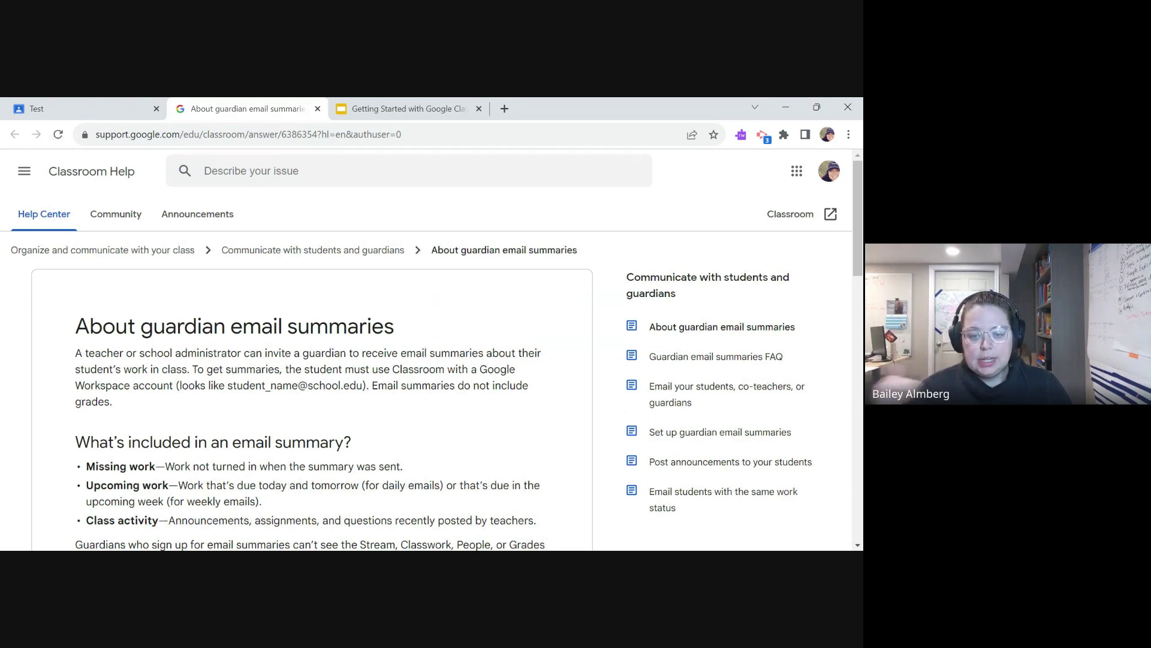
scroll(431, 355, down, 1)
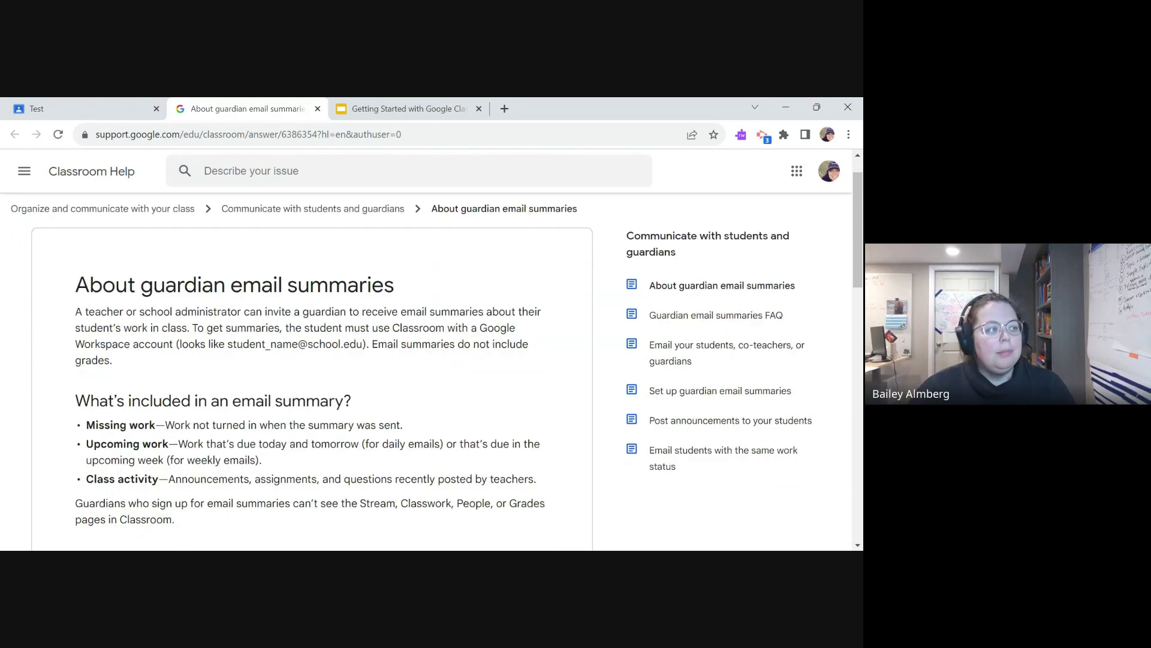
scroll(252, 427, down, 2)
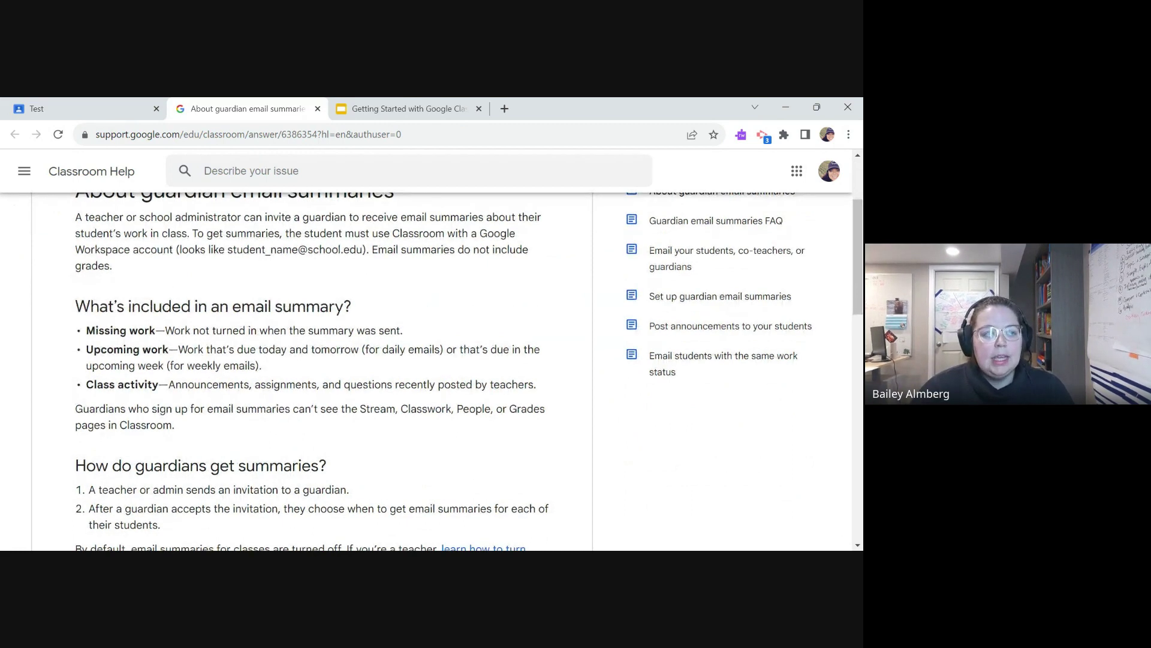
scroll(138, 284, down, 1)
drag(72, 243, 143, 256)
click(324, 361)
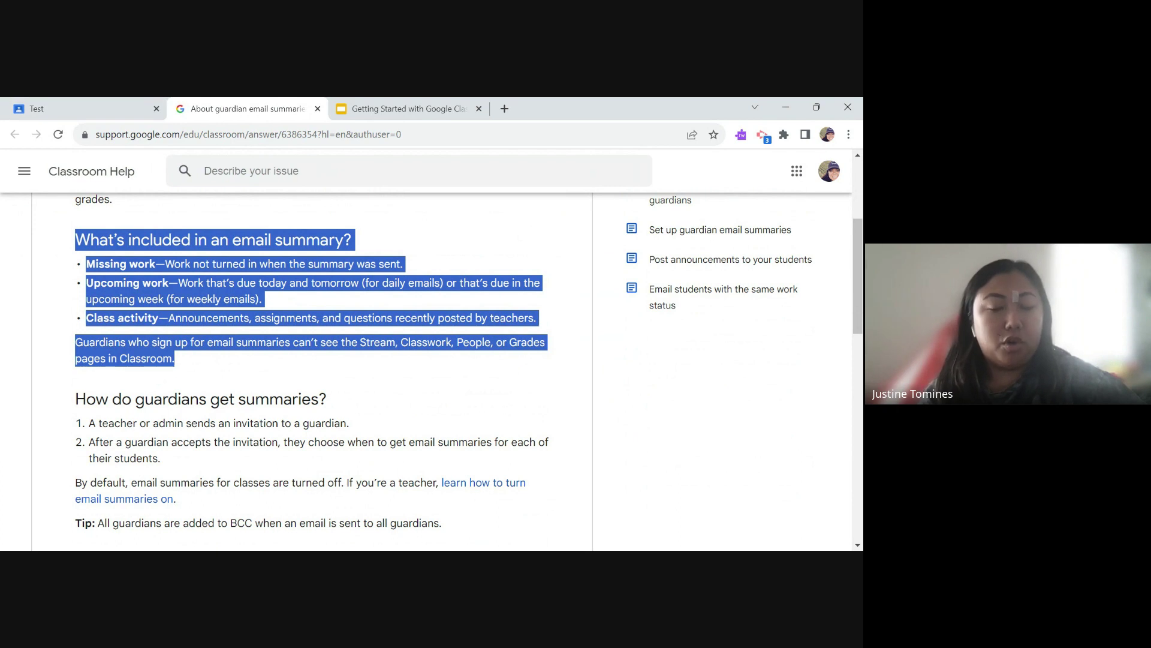
key(alt+Tab)
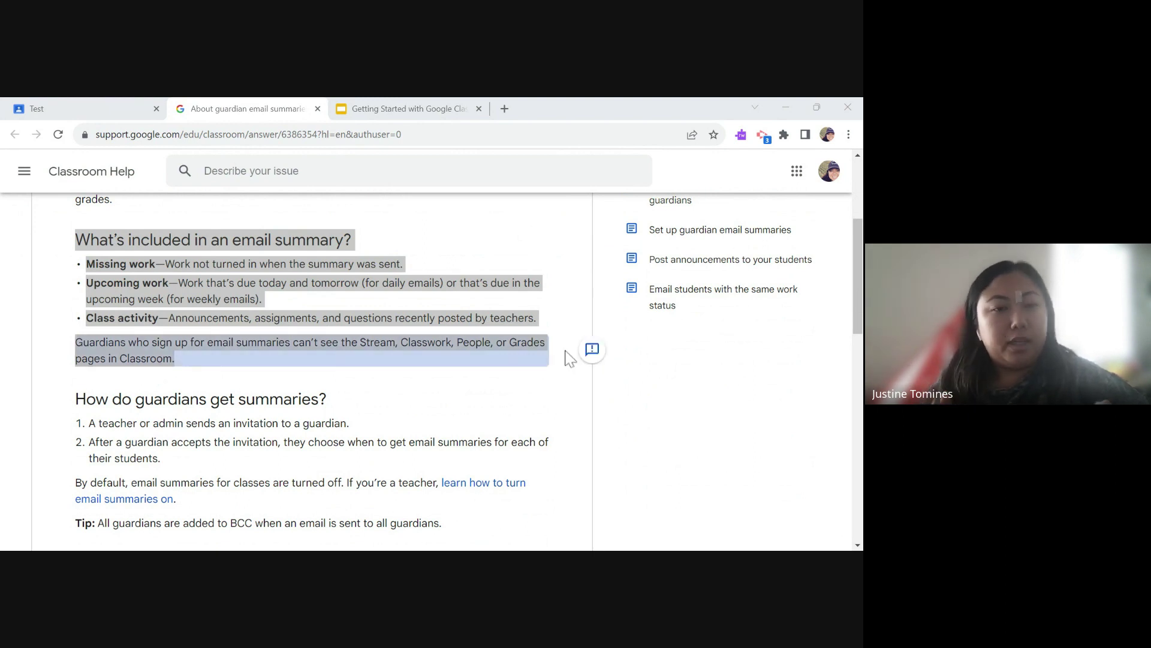
scroll(312, 366, down, 1)
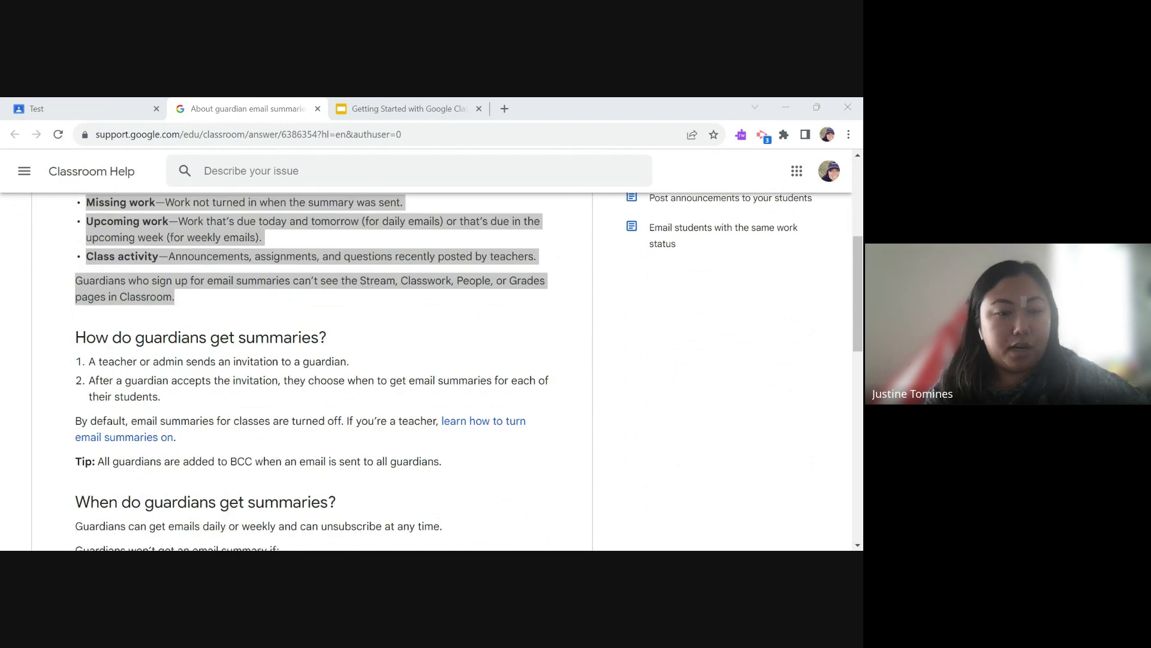
scroll(306, 431, down, 1)
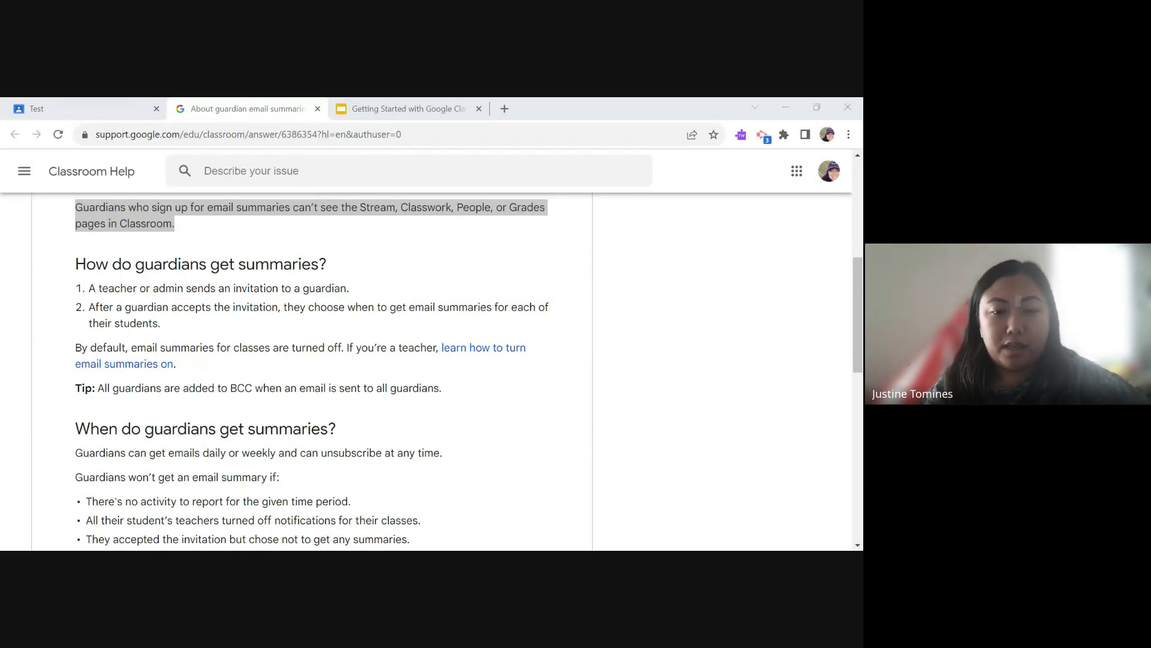
scroll(463, 355, down, 1)
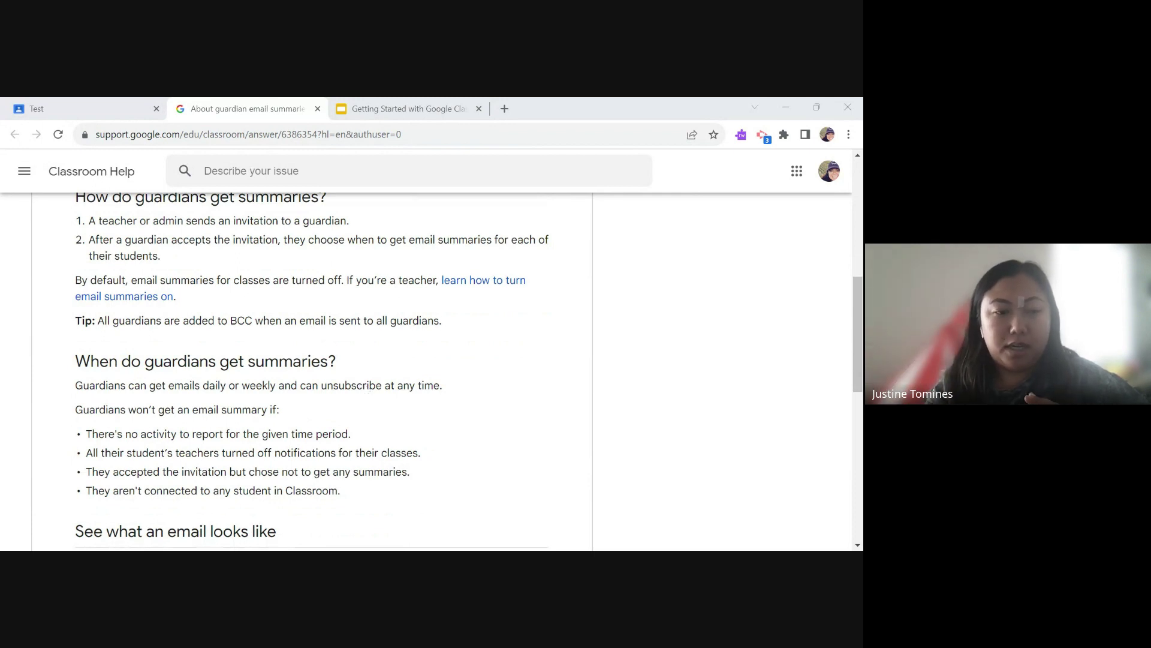
scroll(312, 369, down, 2)
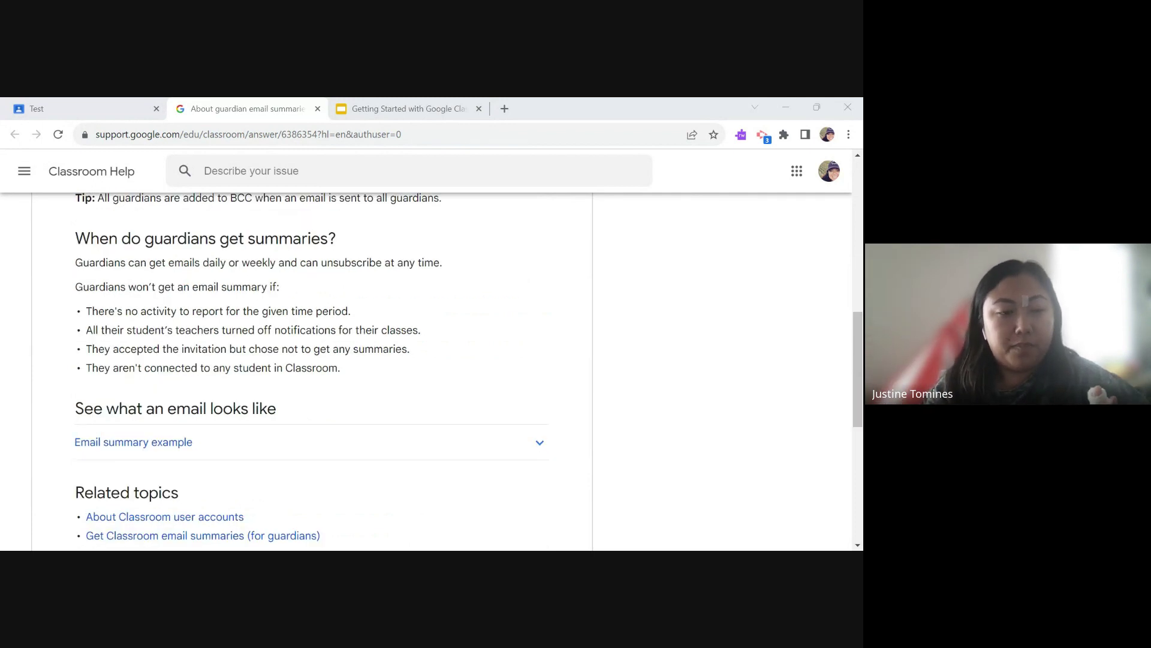
- Expand the email summary example and examine the sample daily summary from its missing work to its class announcements
click(393, 429)
scroll(359, 414, down, 5)
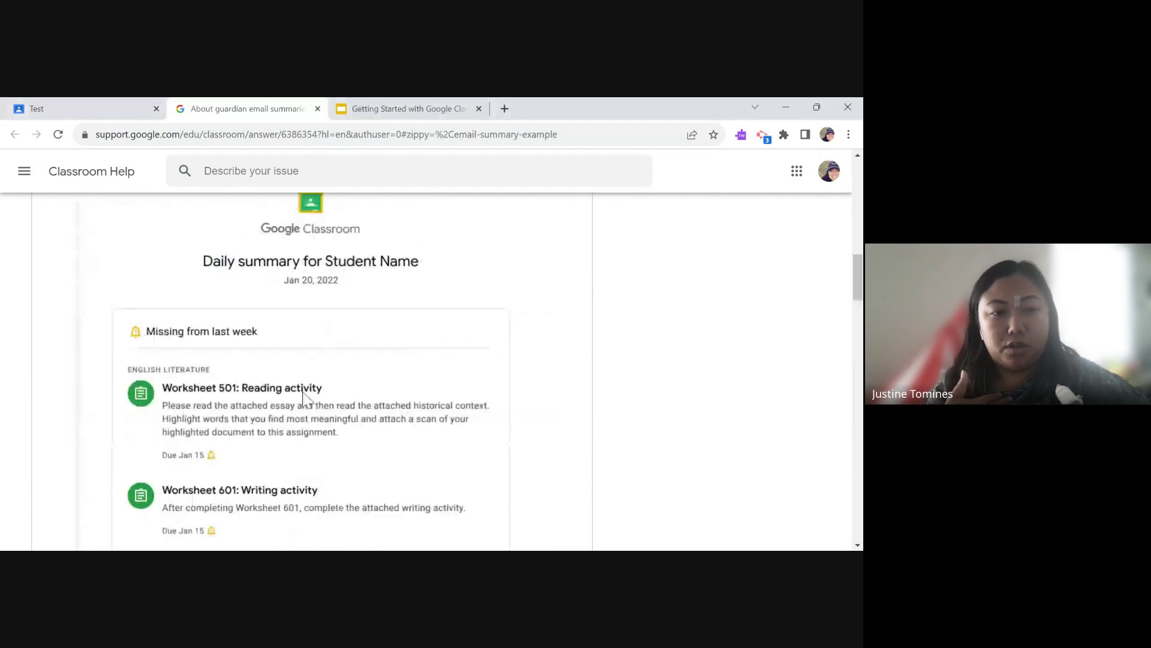
scroll(504, 386, down, 1)
scroll(516, 395, down, 1)
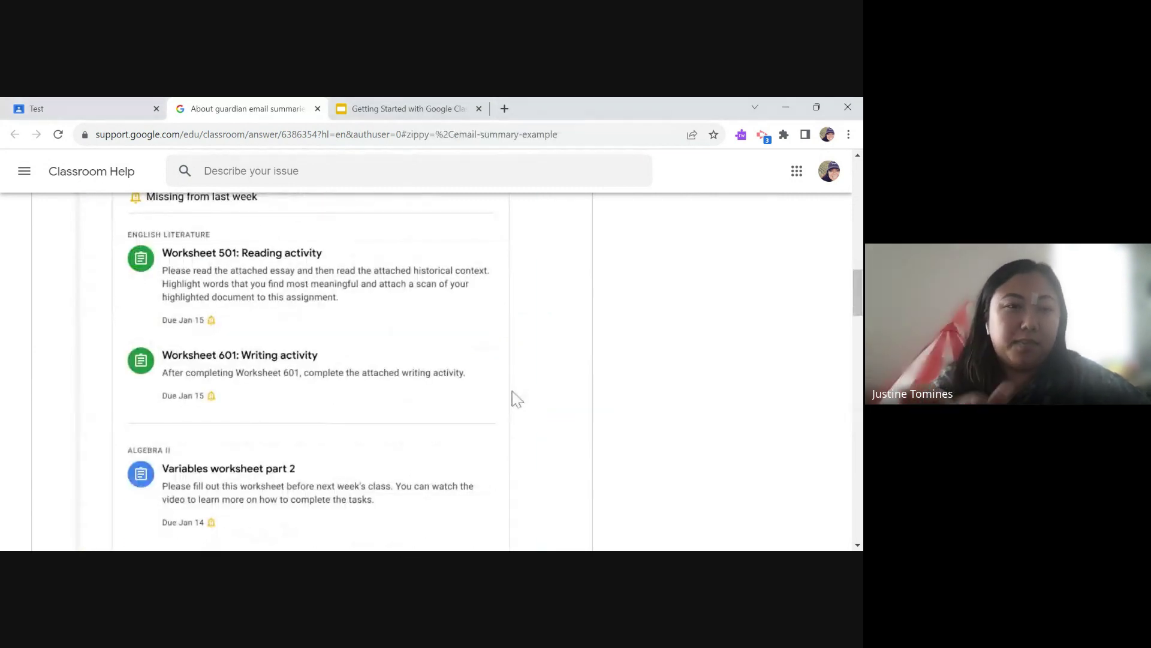
scroll(517, 399, down, 1)
scroll(517, 398, down, 1)
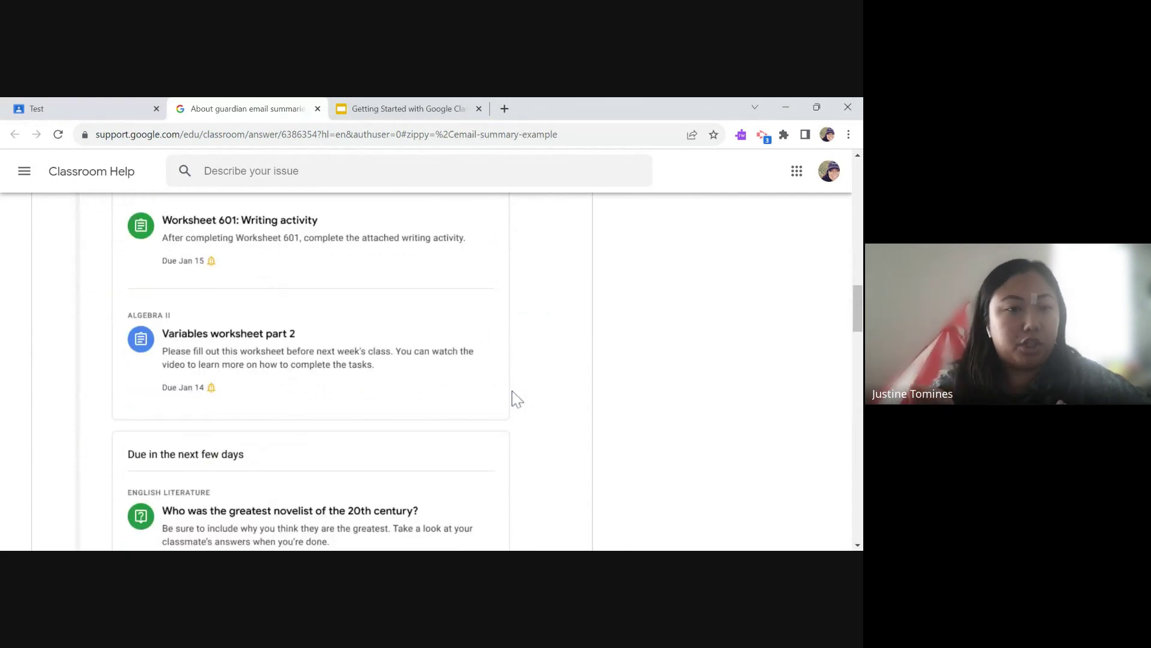
scroll(517, 399, up, 1)
scroll(517, 399, down, 3)
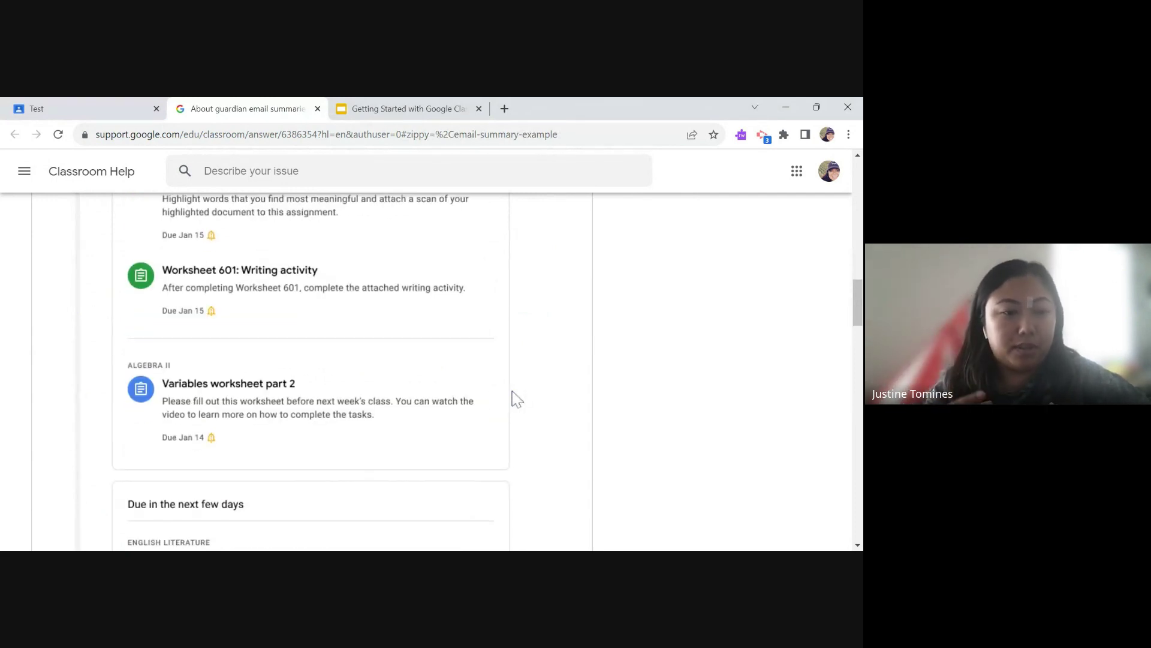
scroll(517, 399, down, 1)
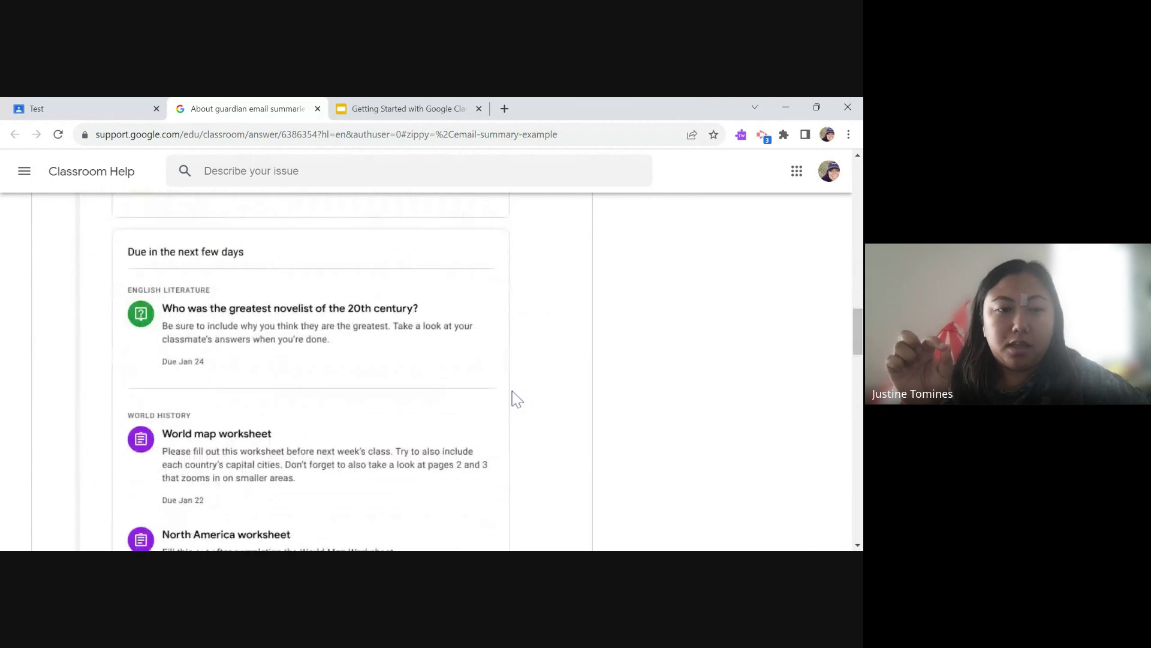
scroll(517, 398, down, 1)
scroll(517, 399, down, 2)
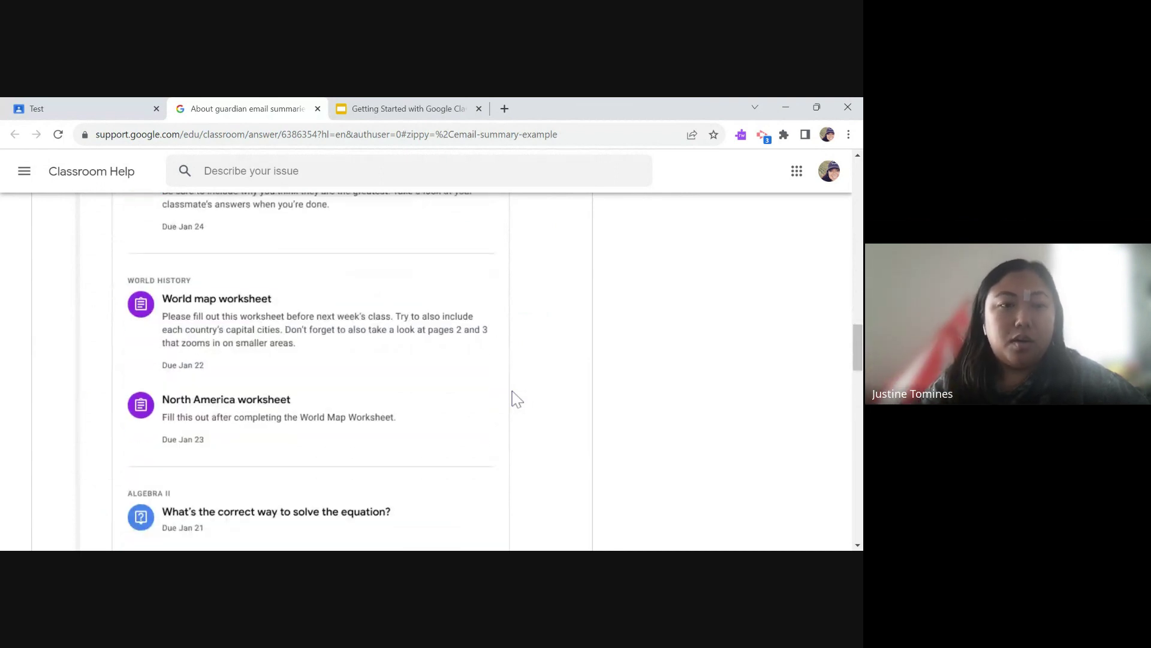
scroll(517, 398, down, 2)
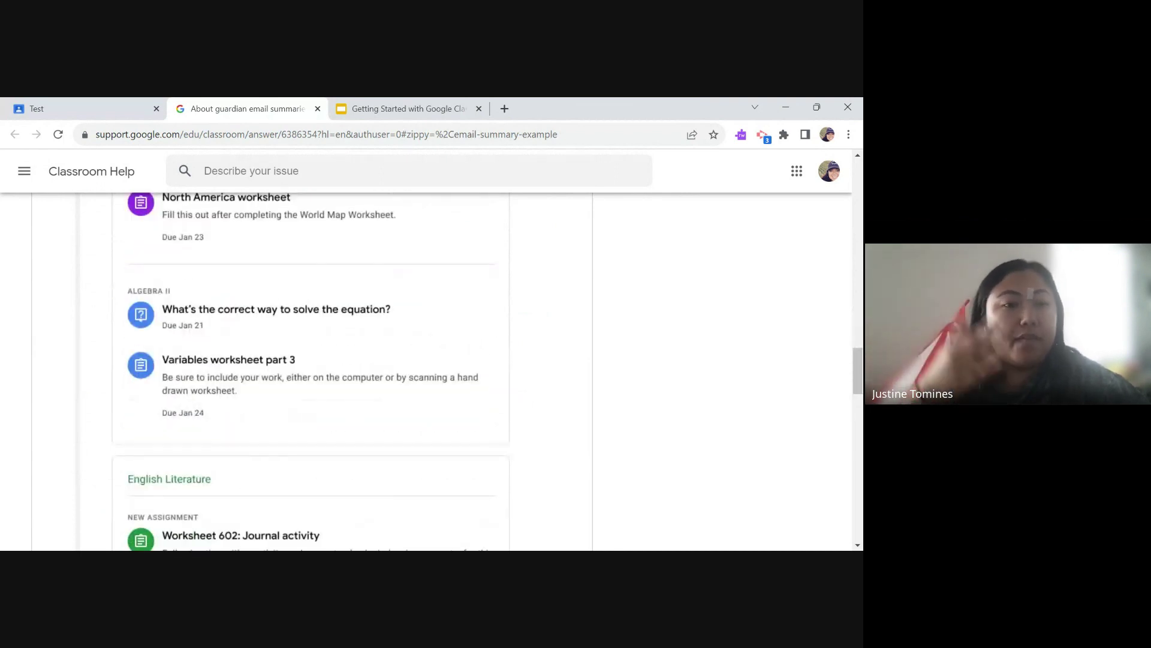
scroll(424, 352, down, 3)
scroll(424, 352, down, 1)
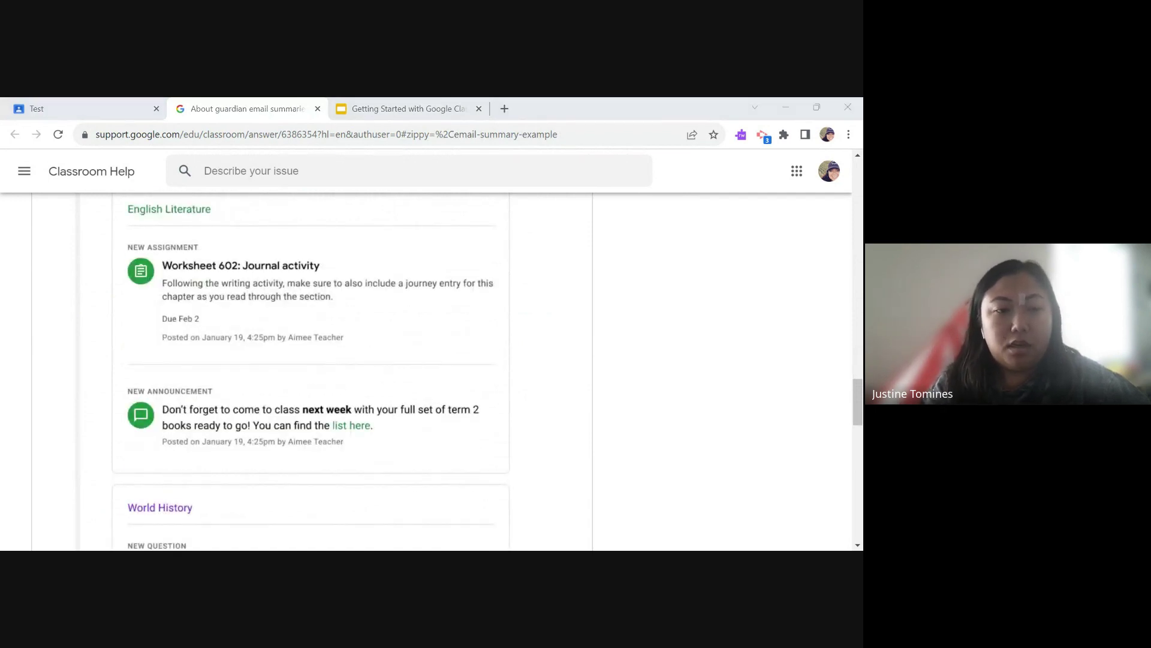
scroll(335, 373, down, 3)
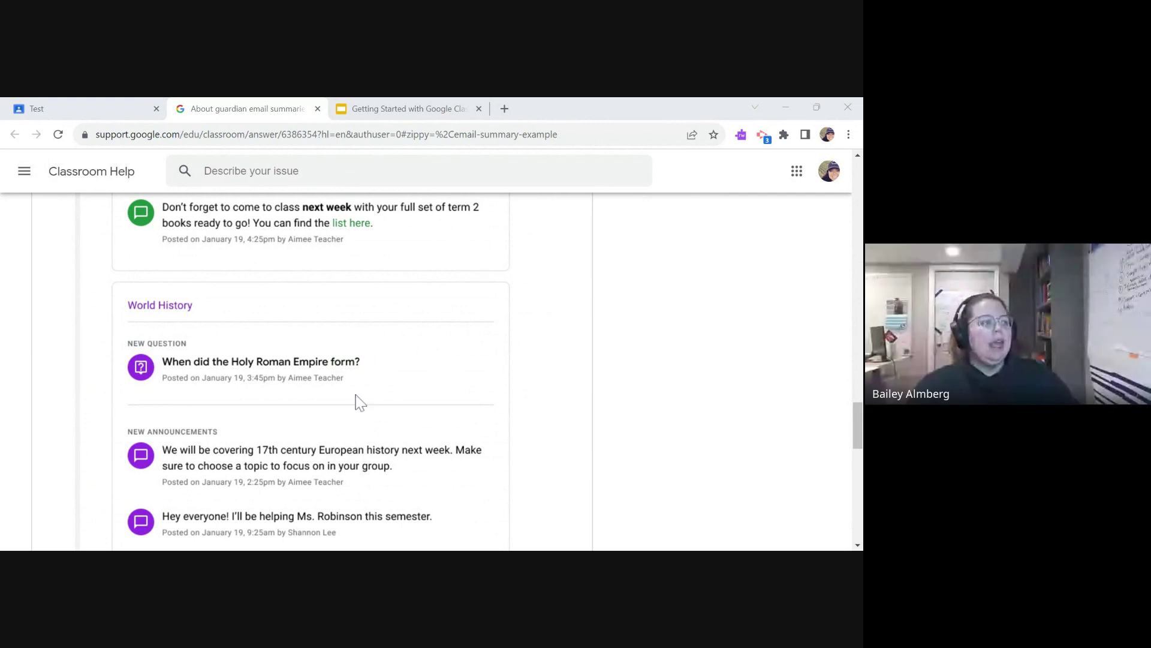
- Go back over the sample summary's new assignments, upcoming work and missing work entries
scroll(347, 420, up, 5)
scroll(350, 426, up, 6)
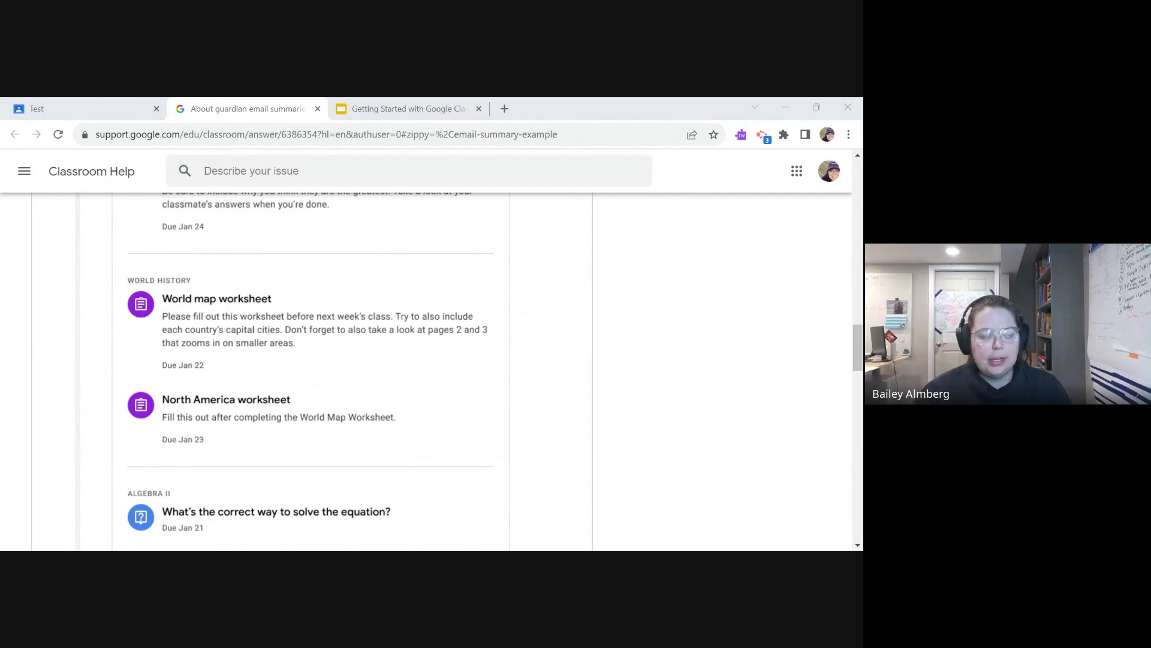
scroll(150, 285, down, 3)
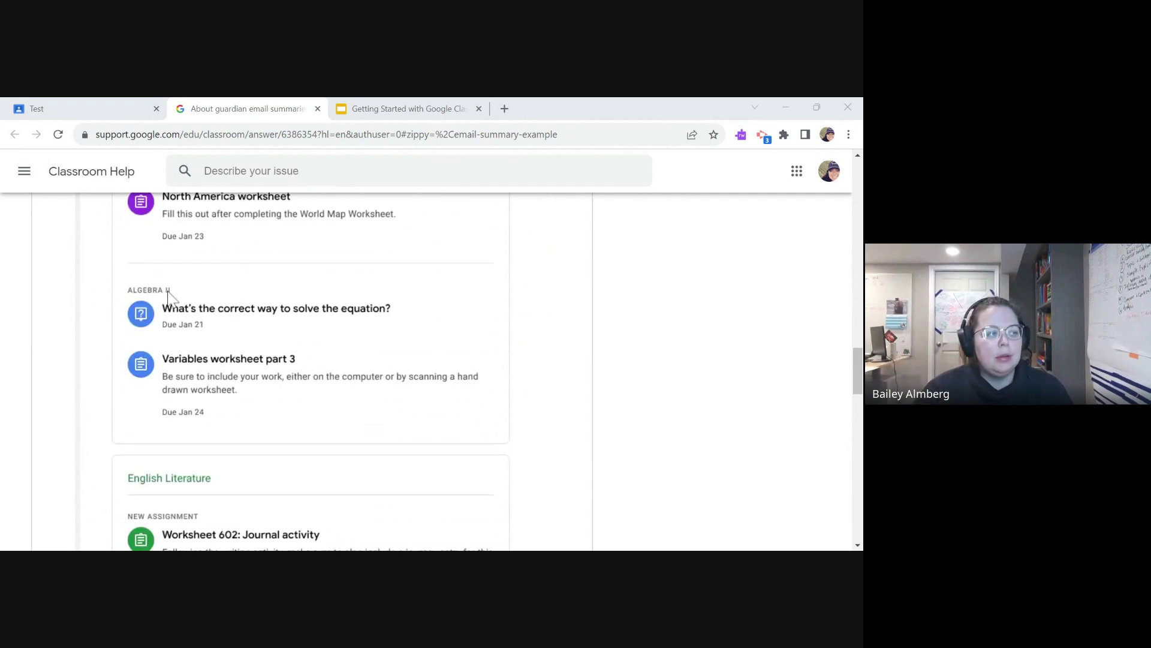
scroll(167, 294, down, 2)
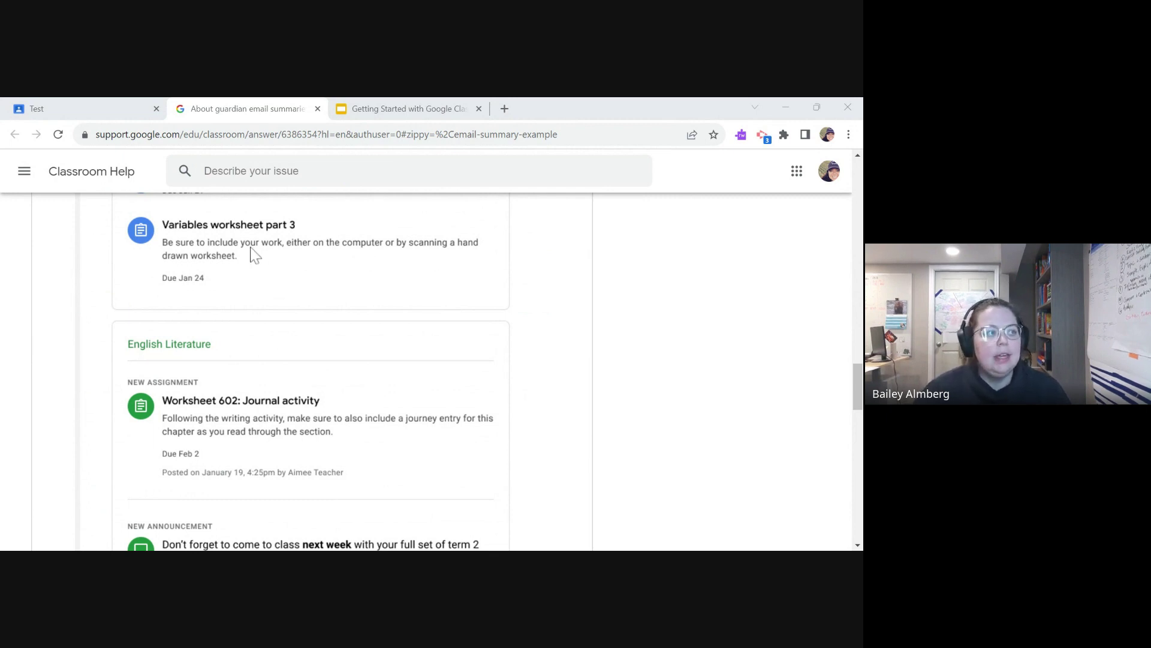
scroll(252, 262, up, 4)
scroll(277, 343, up, 3)
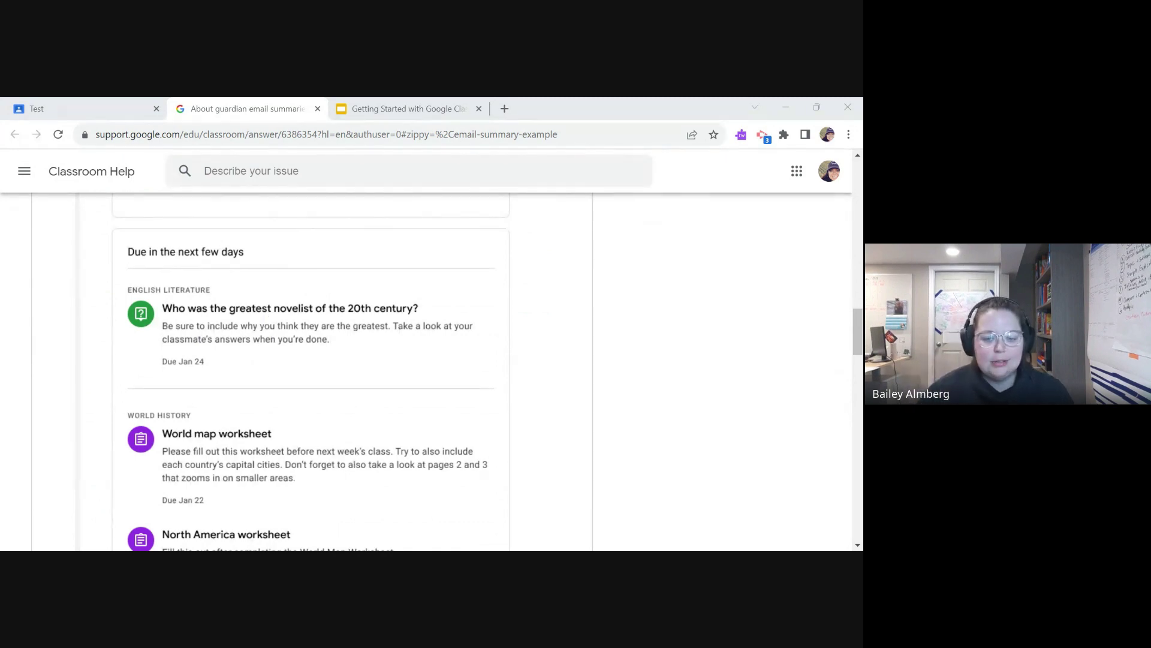
scroll(273, 329, down, 1)
scroll(294, 208, up, 4)
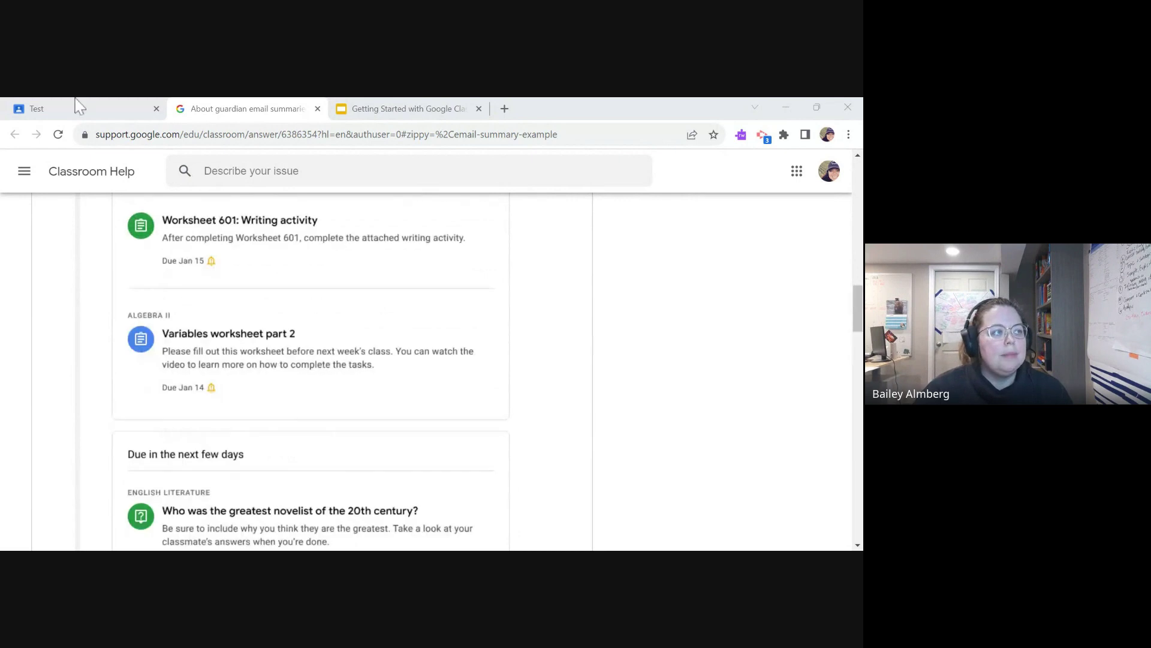
- Return to the Test class settings and turn off guardian summaries
click(77, 109)
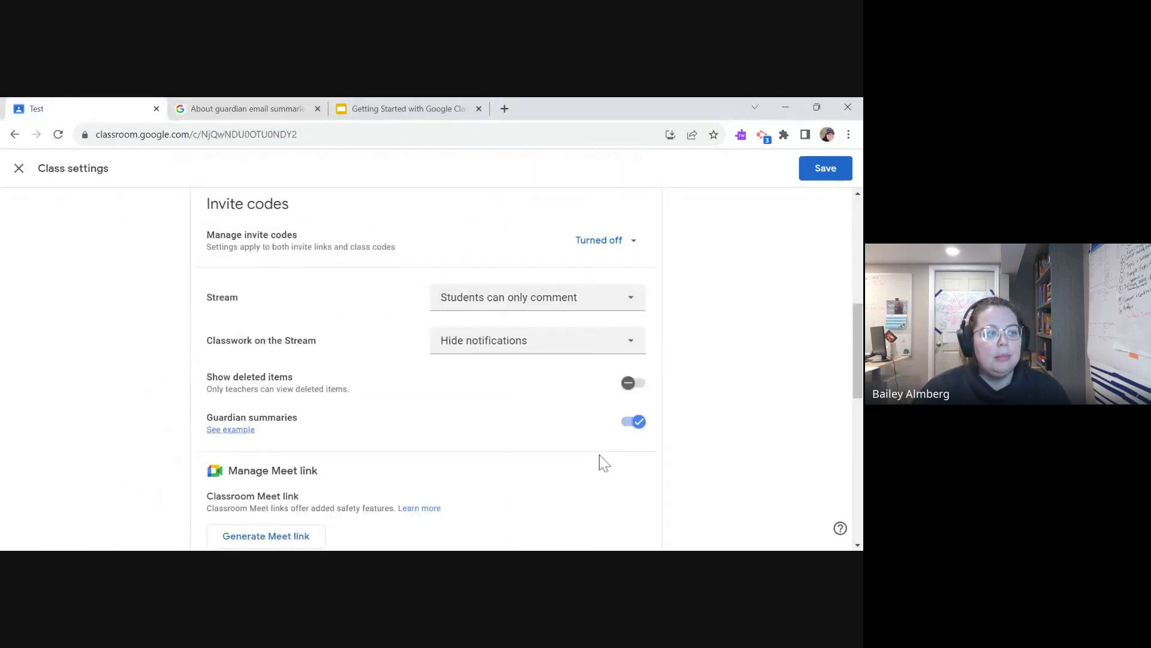
click(629, 423)
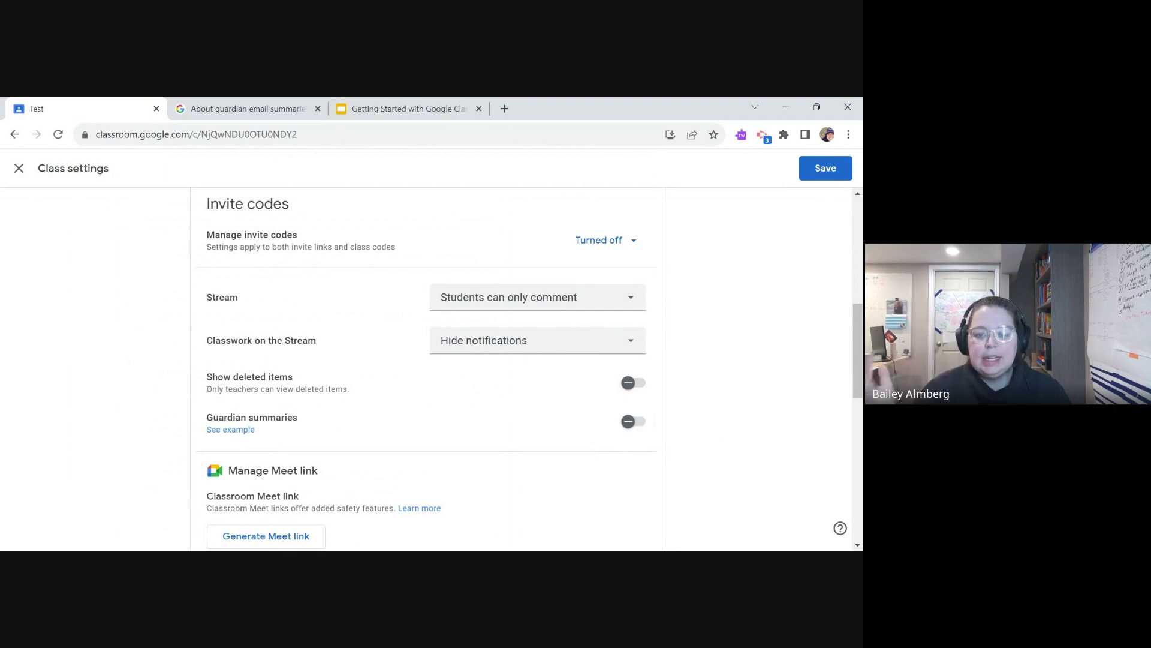
scroll(455, 504, down, 2)
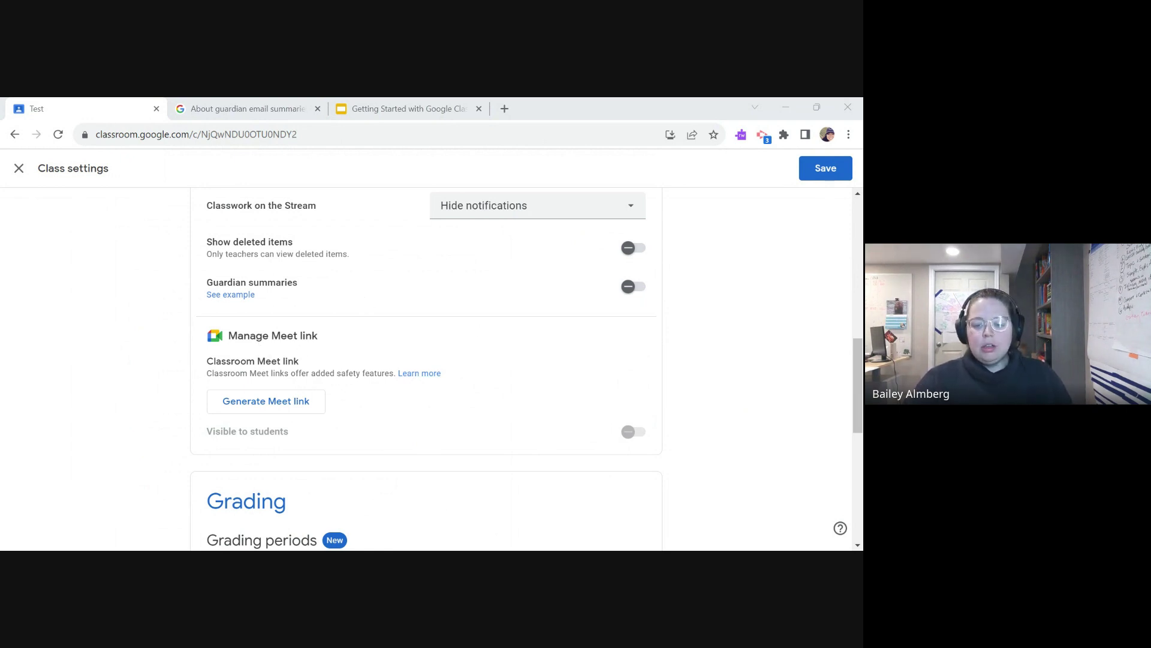
click(111, 336)
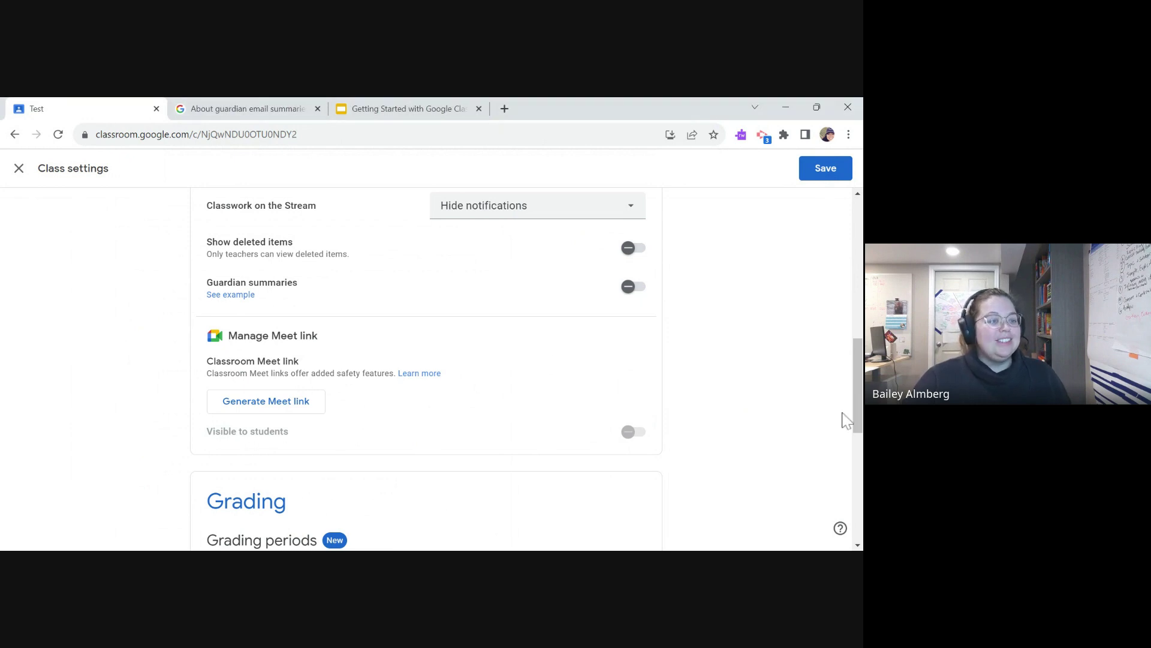
click(518, 444)
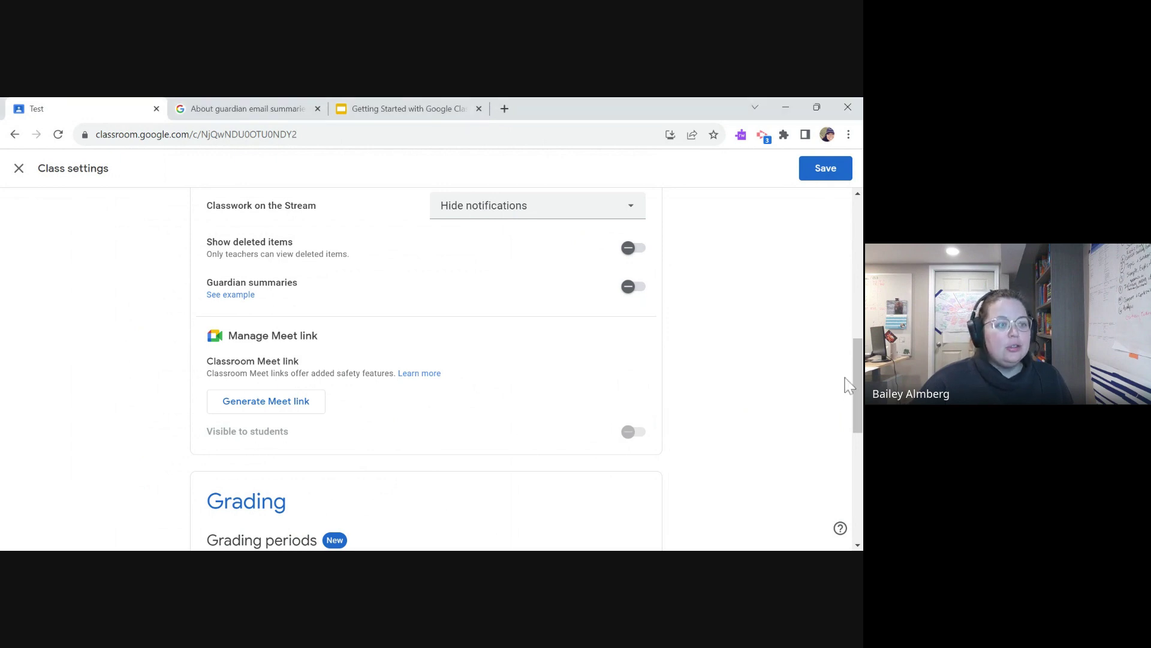
- Generate a Meet link for the Test class and keep it hidden from students
click(859, 428)
click(797, 394)
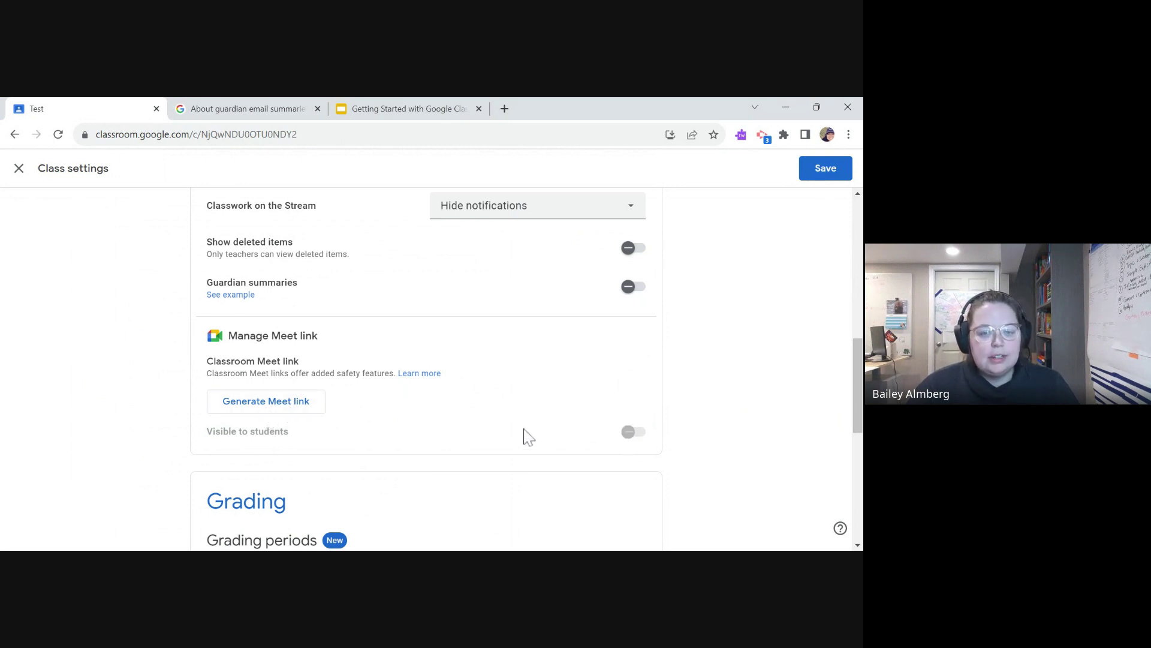
click(298, 408)
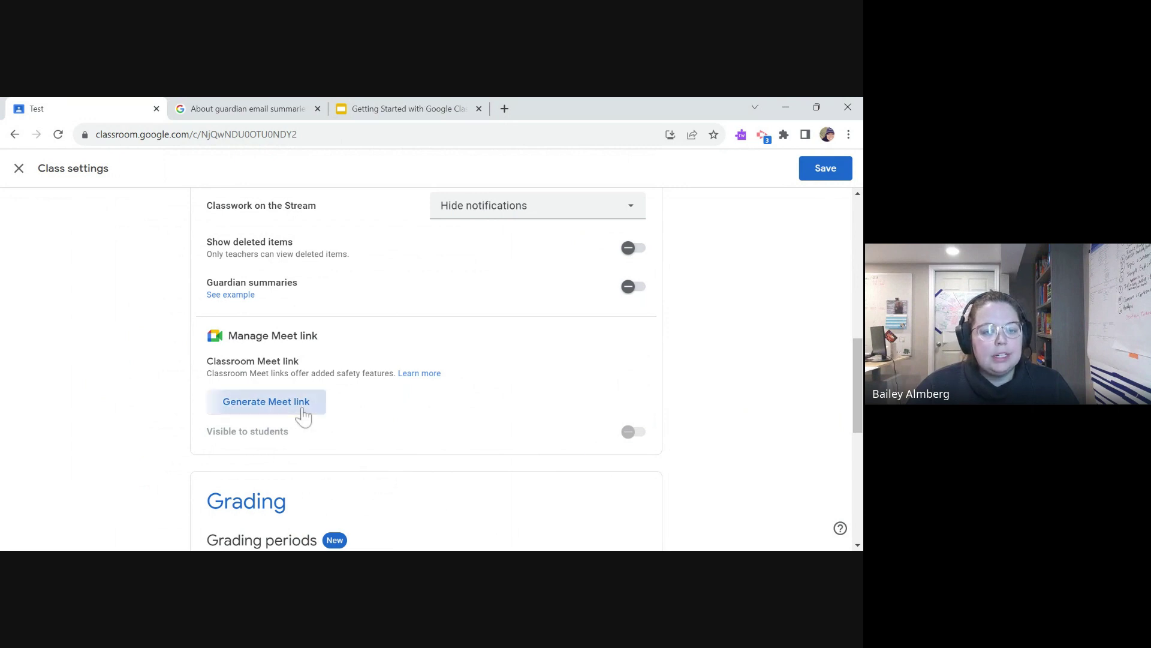
click(627, 446)
click(630, 451)
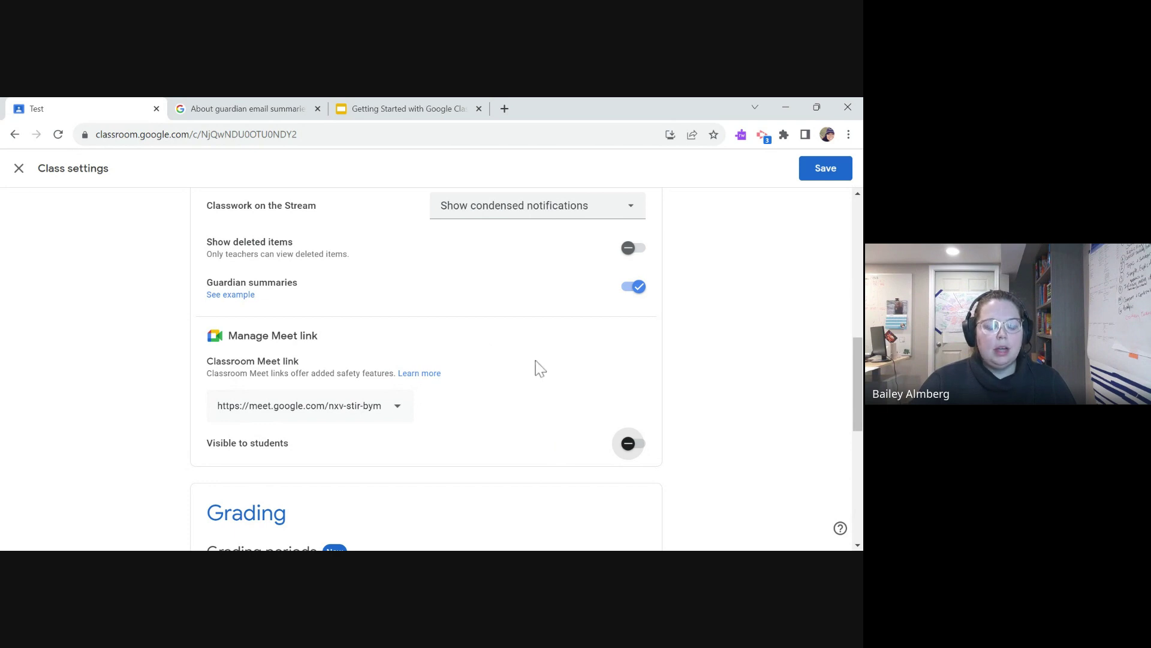
- Review the grading periods, grading scale, grade calculation and grade categories settings, and save the Test class settings
scroll(398, 381, down, 3)
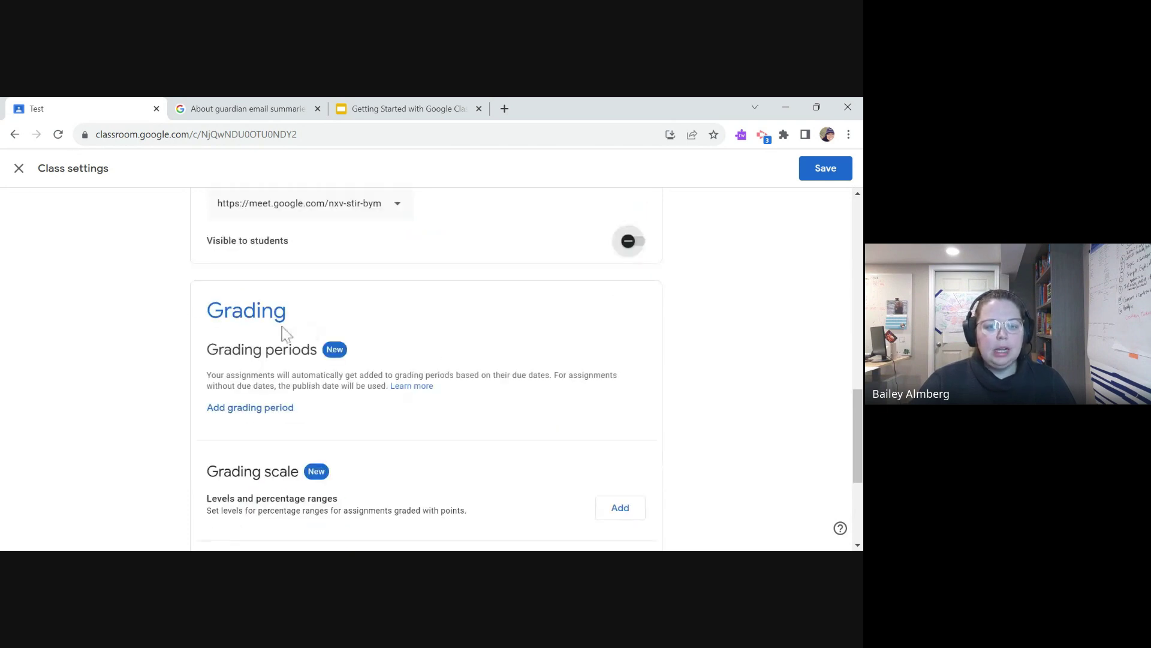
scroll(548, 348, down, 3)
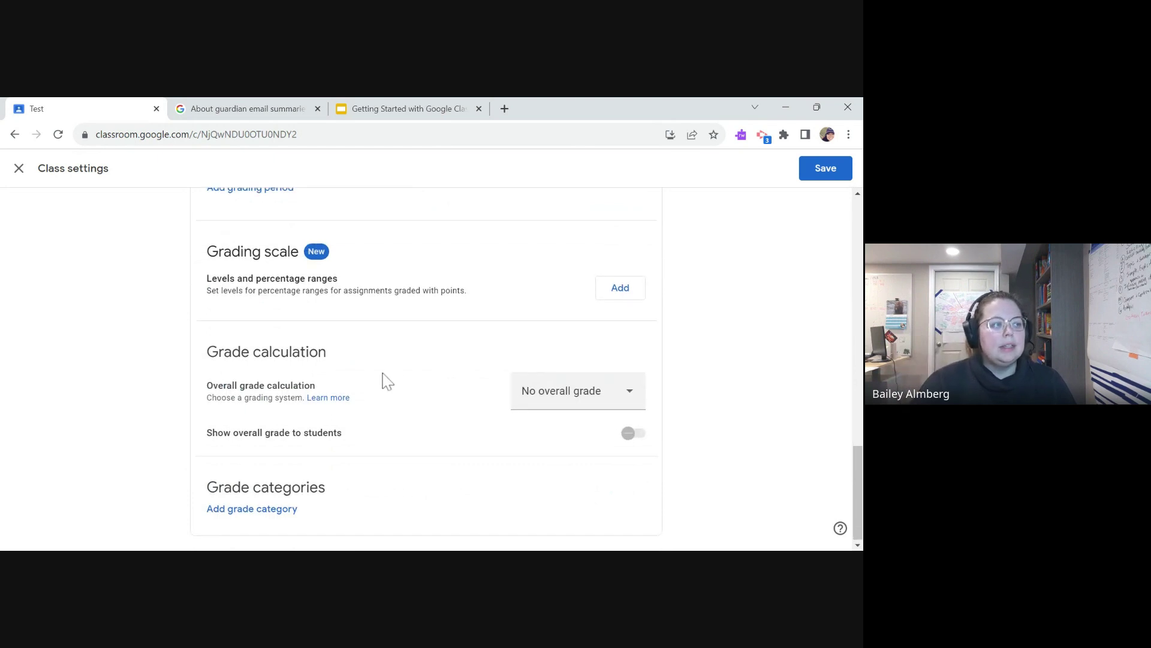
scroll(198, 294, up, 3)
scroll(497, 378, down, 1)
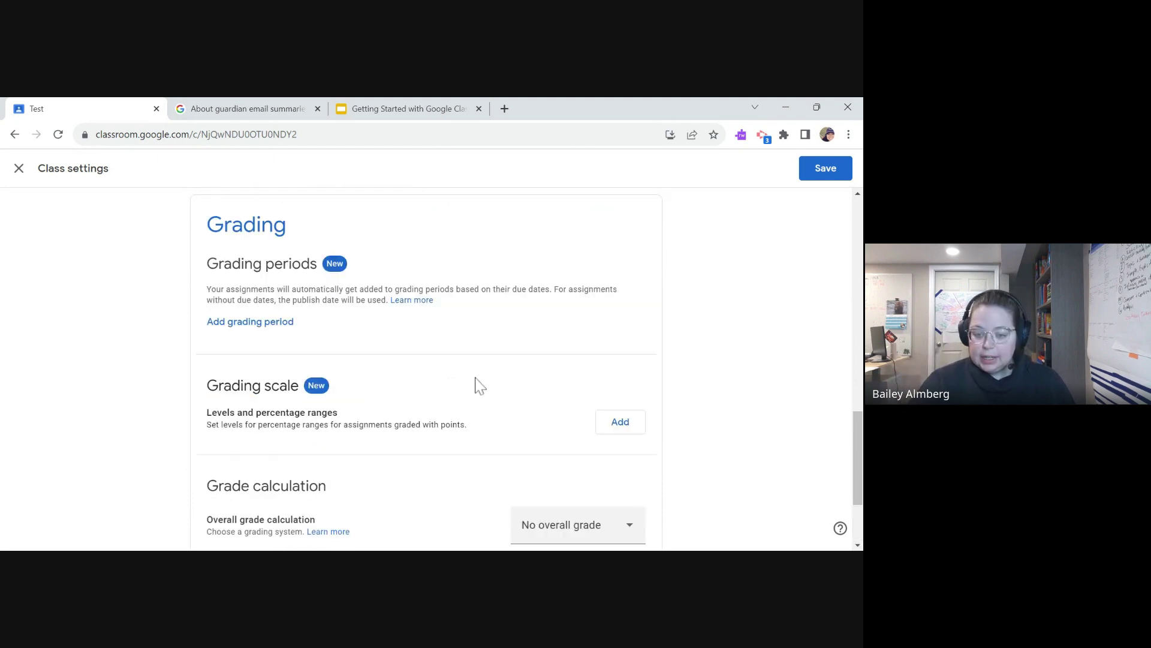
scroll(510, 376, down, 1)
scroll(523, 388, down, 1)
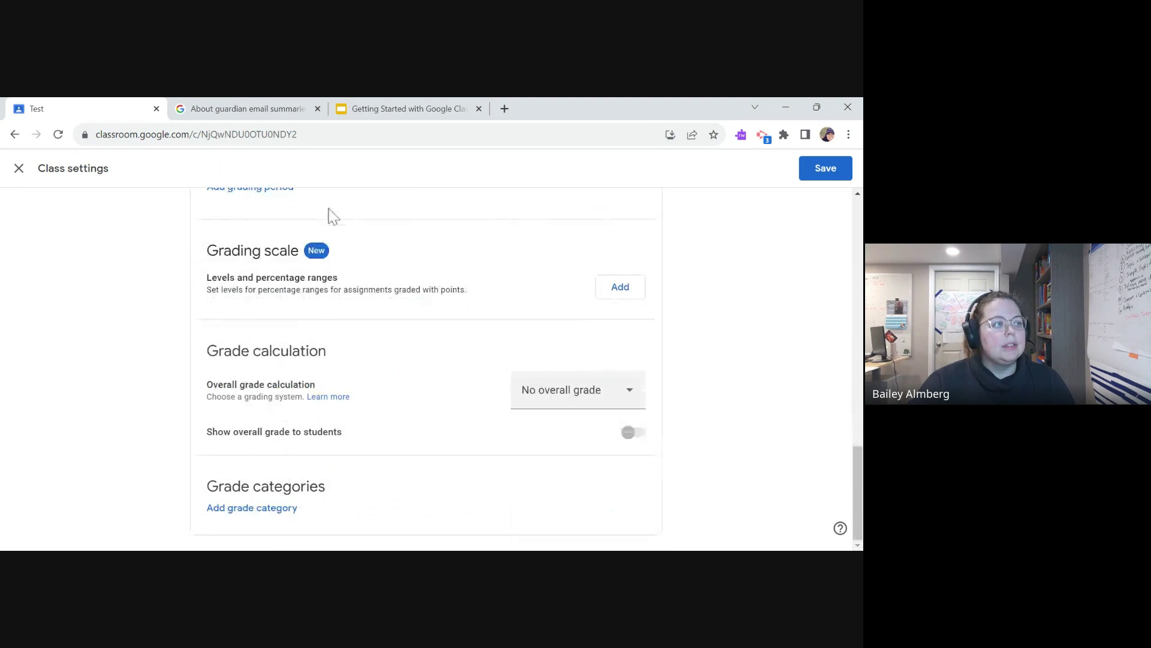
click(819, 171)
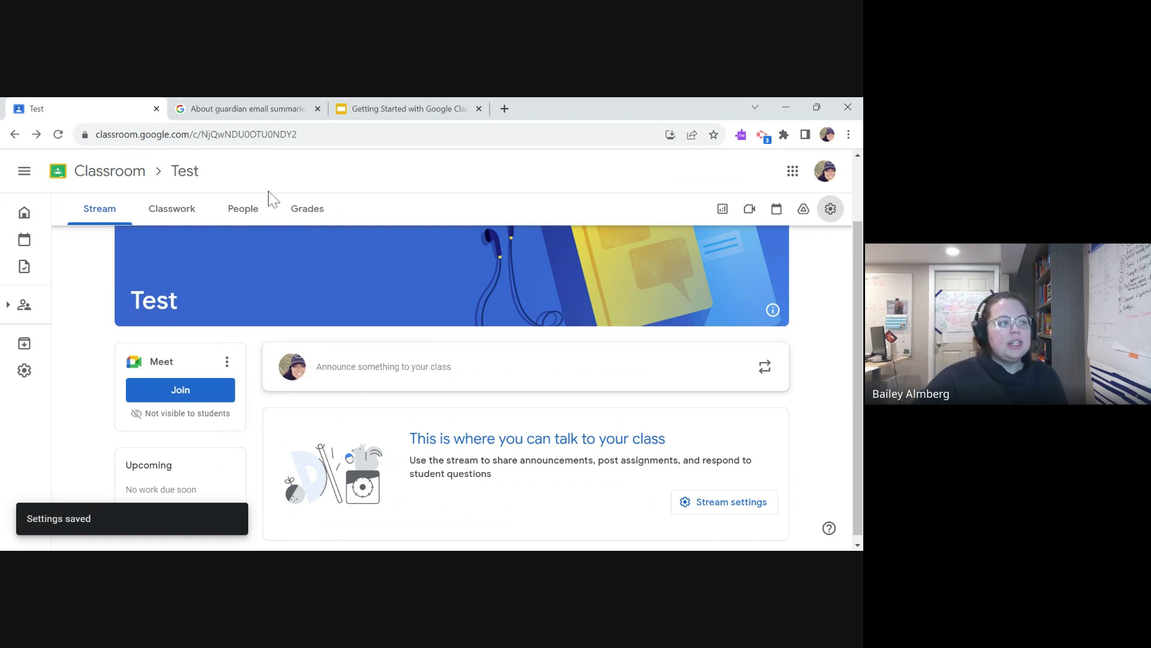
- View the Test class's teacher and student lists, and check the class list's options for joining or creating a class
click(244, 222)
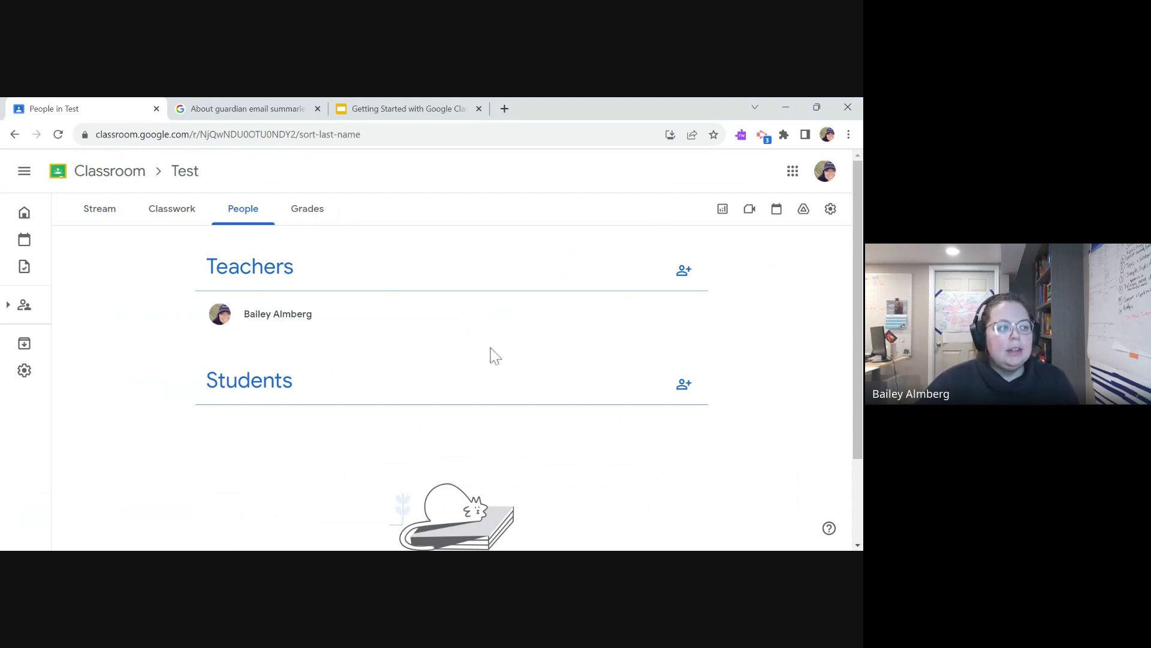
scroll(477, 372, down, 2)
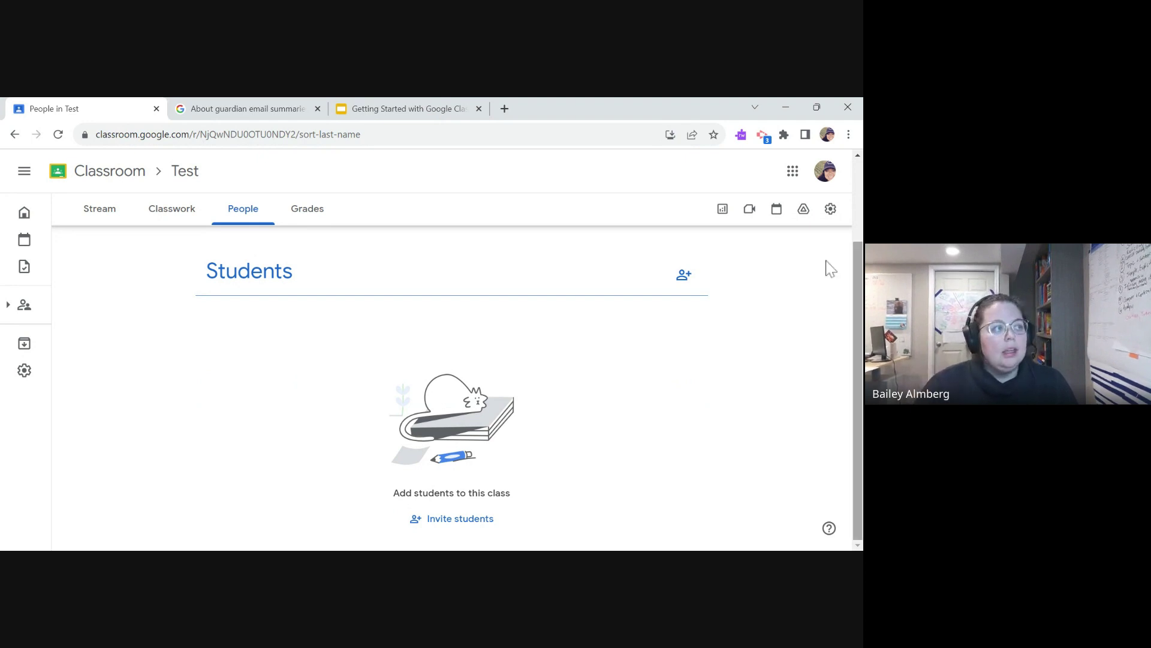
click(103, 175)
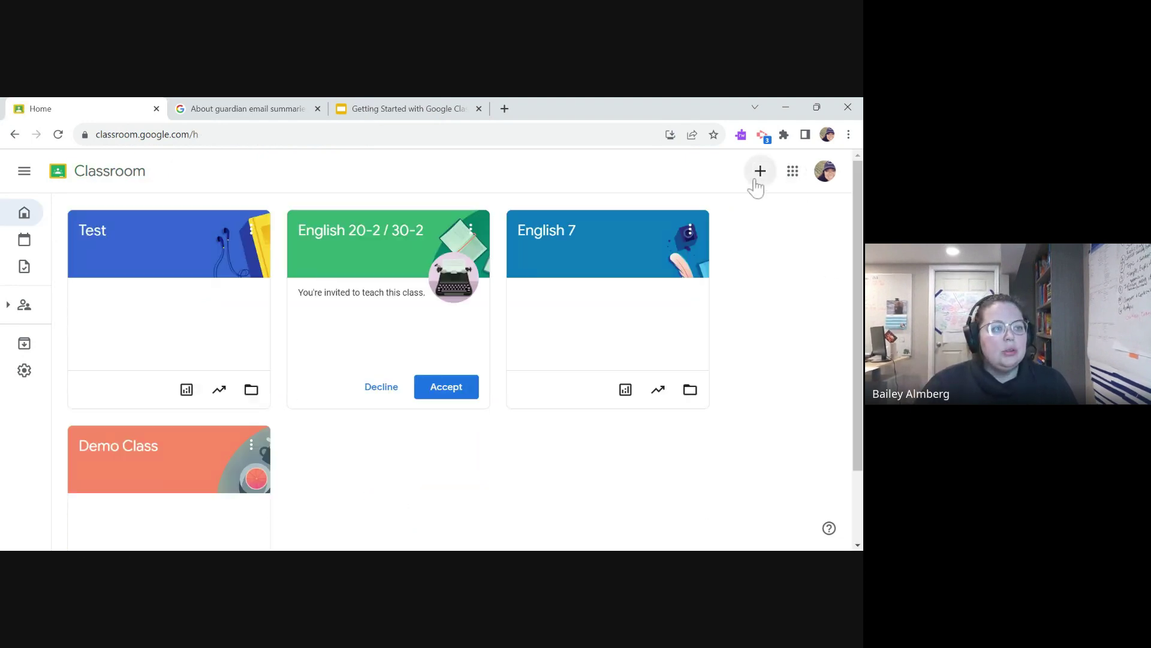
click(759, 174)
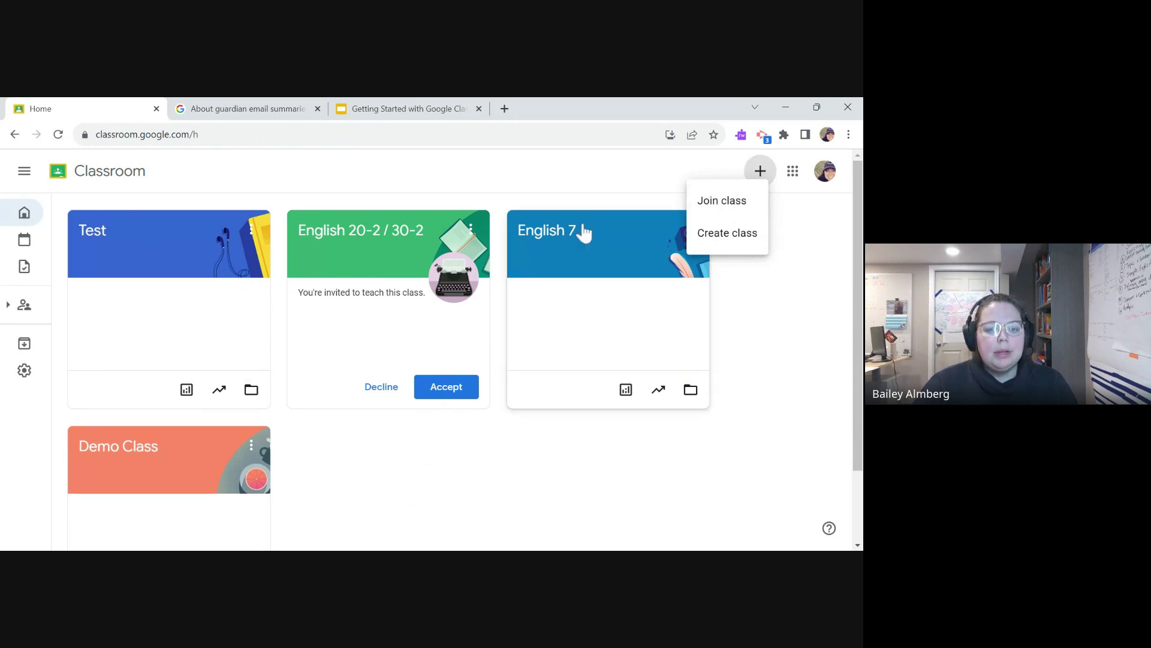
click(496, 403)
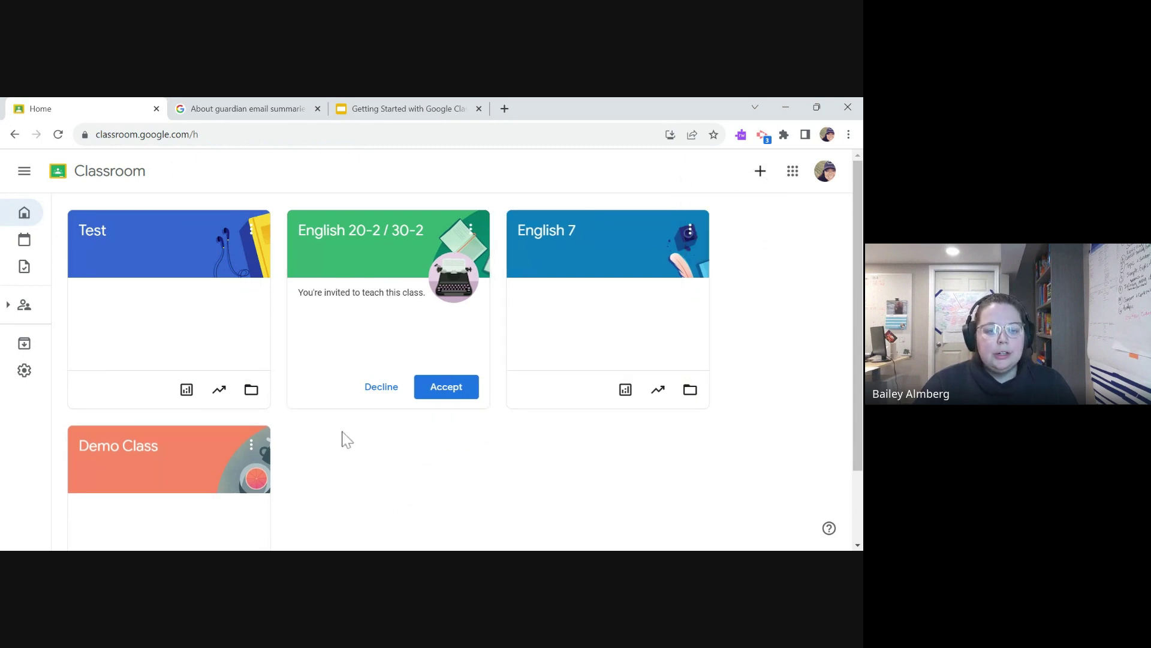
- Invite two of the suggested contacts to Demo Class as students
click(174, 455)
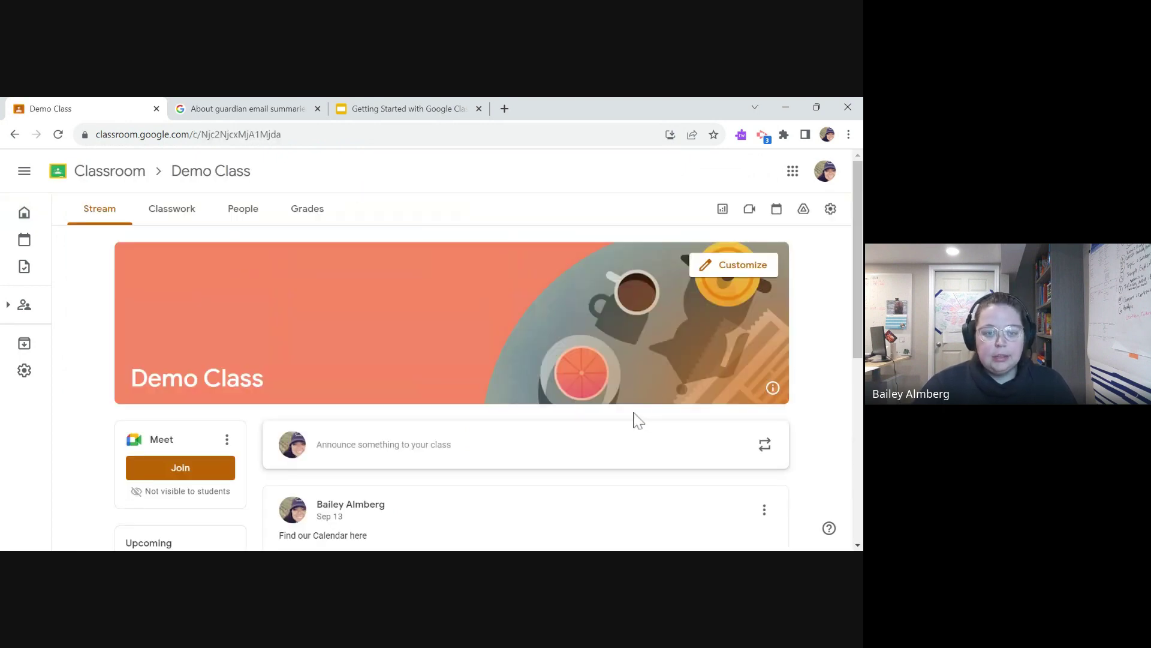
click(237, 220)
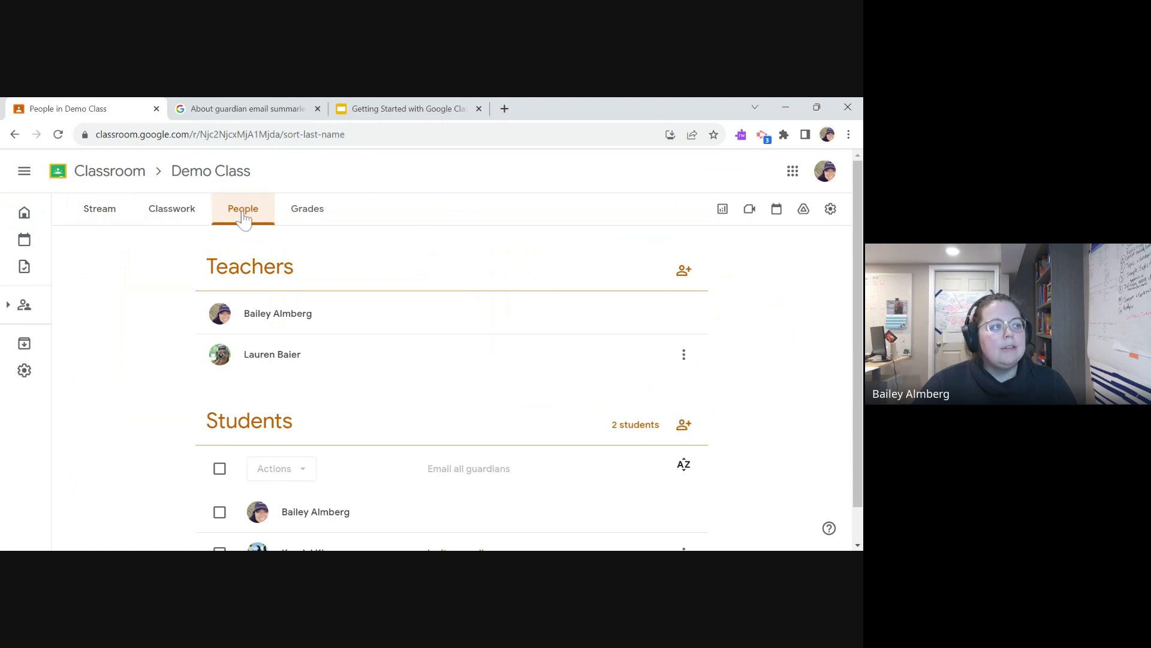
click(683, 426)
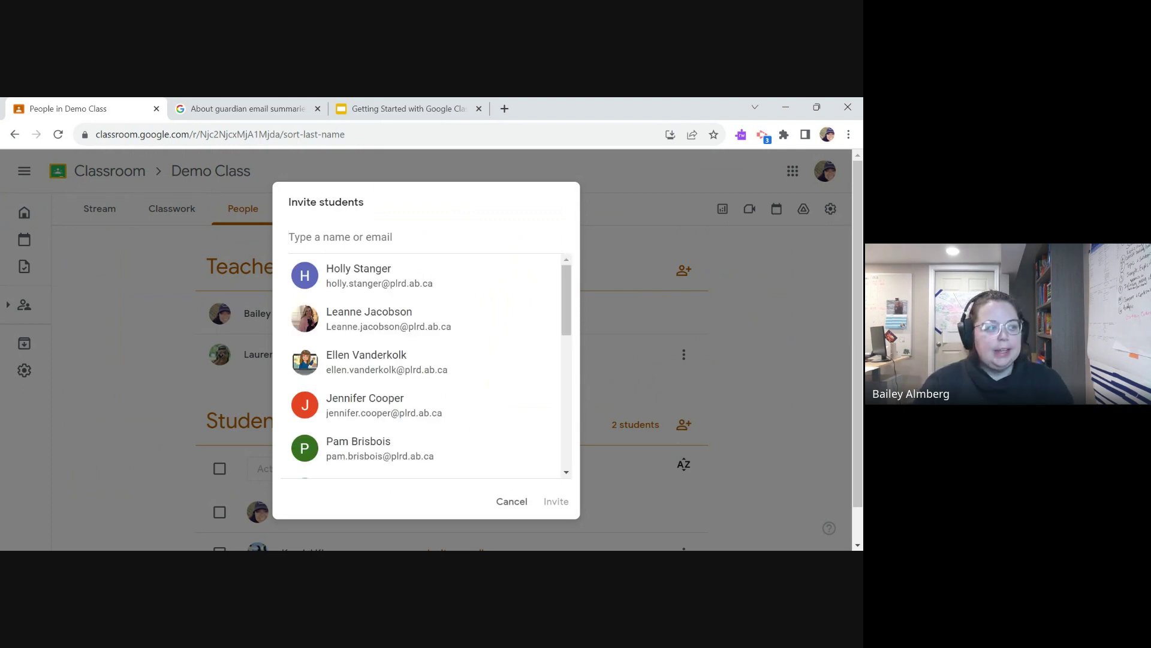
click(469, 281)
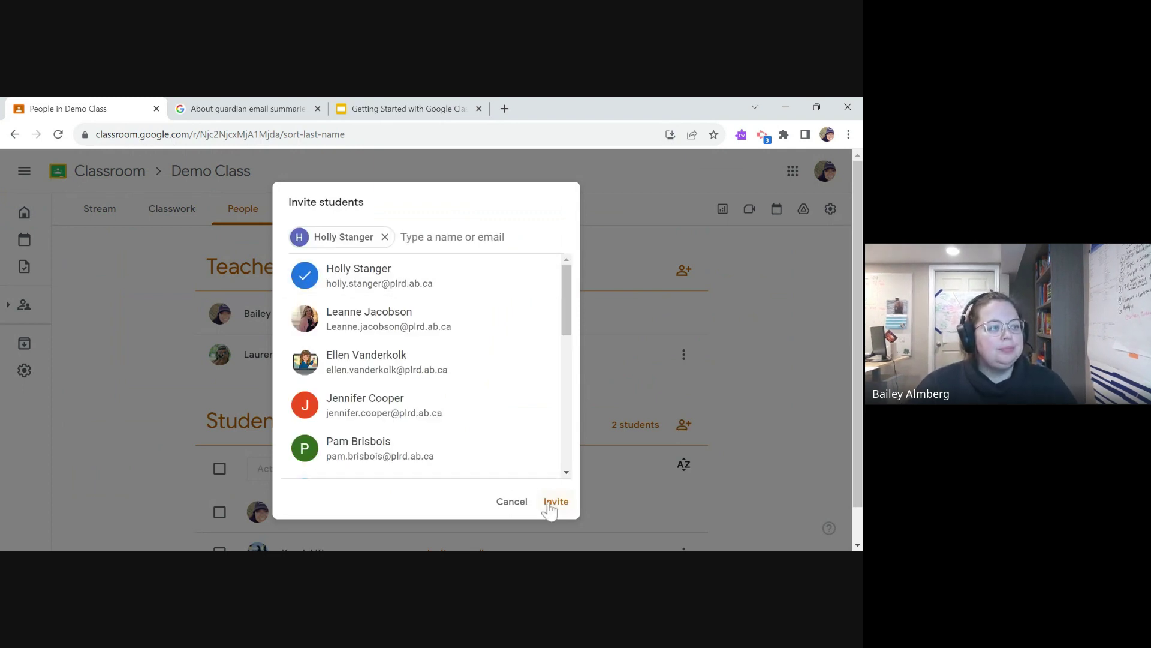
click(336, 358)
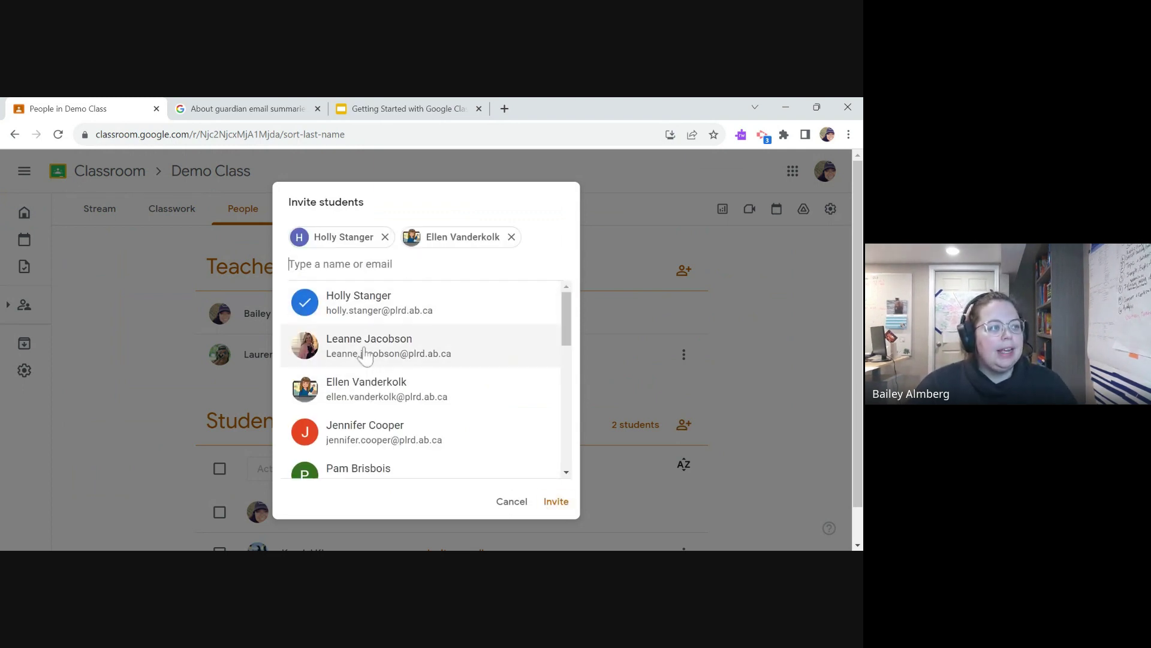
click(556, 513)
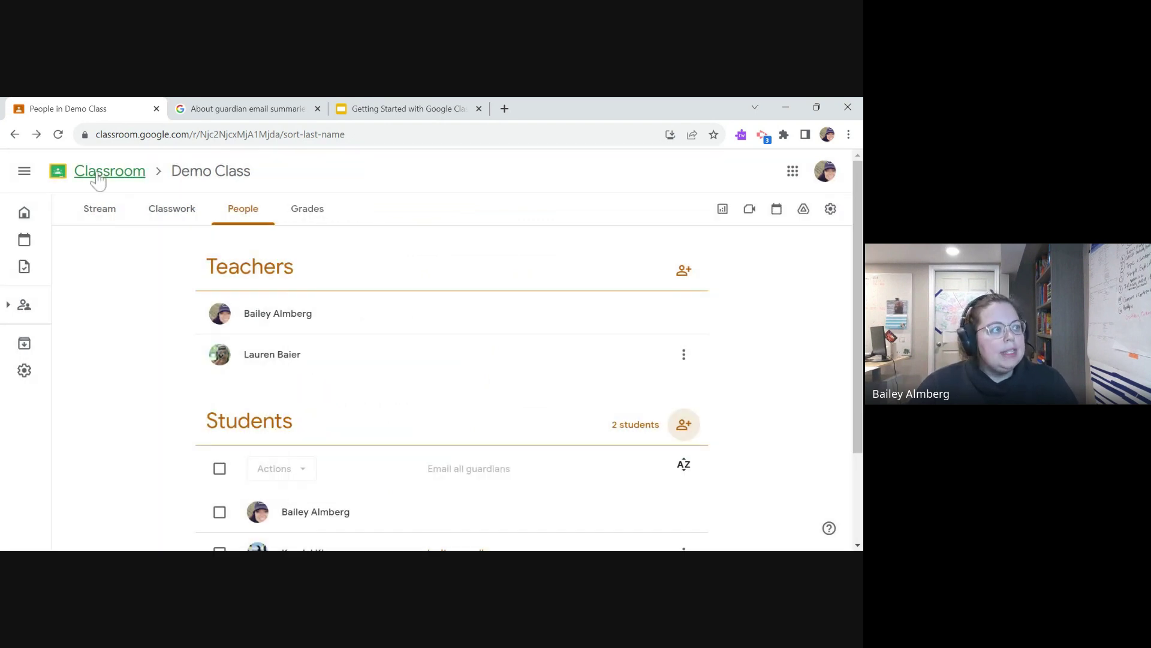
- Switch to the Getting Started with Google Classroom slides and look through the settings, Adding Students, Try it out and Stream slides
click(93, 180)
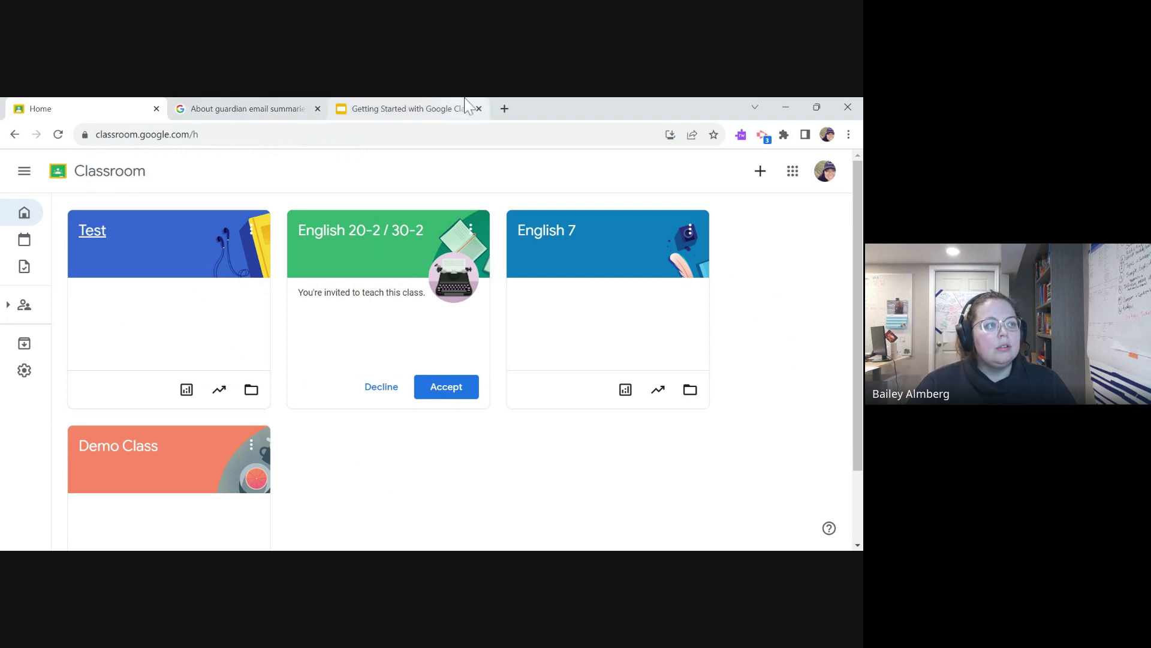
click(428, 106)
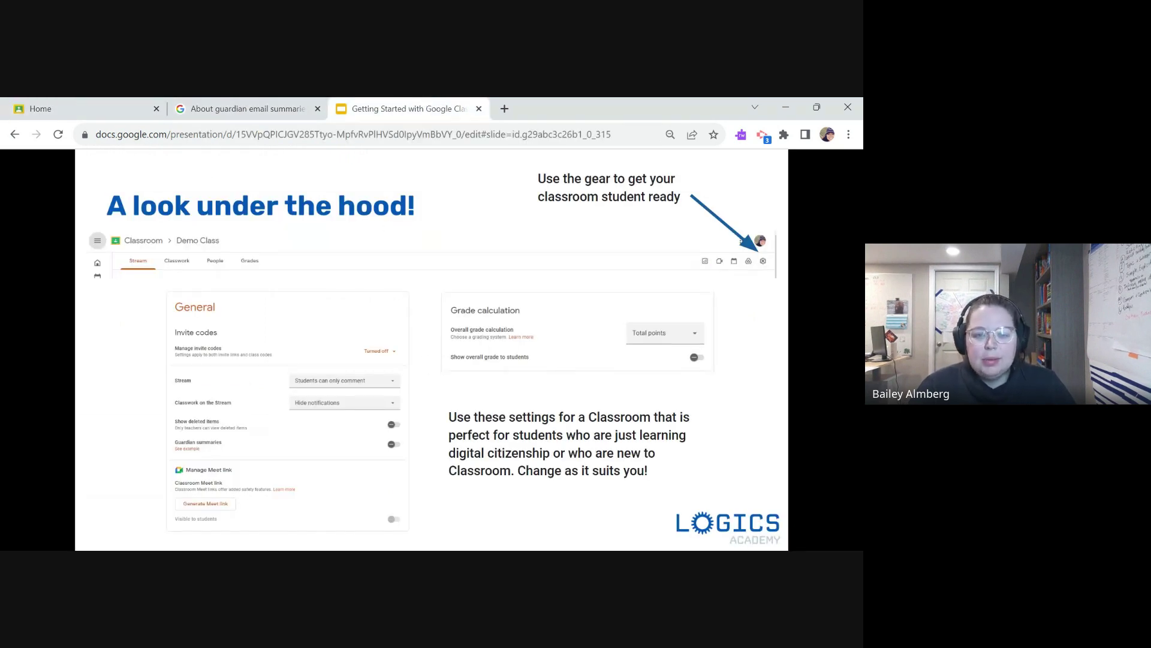
key(Right)
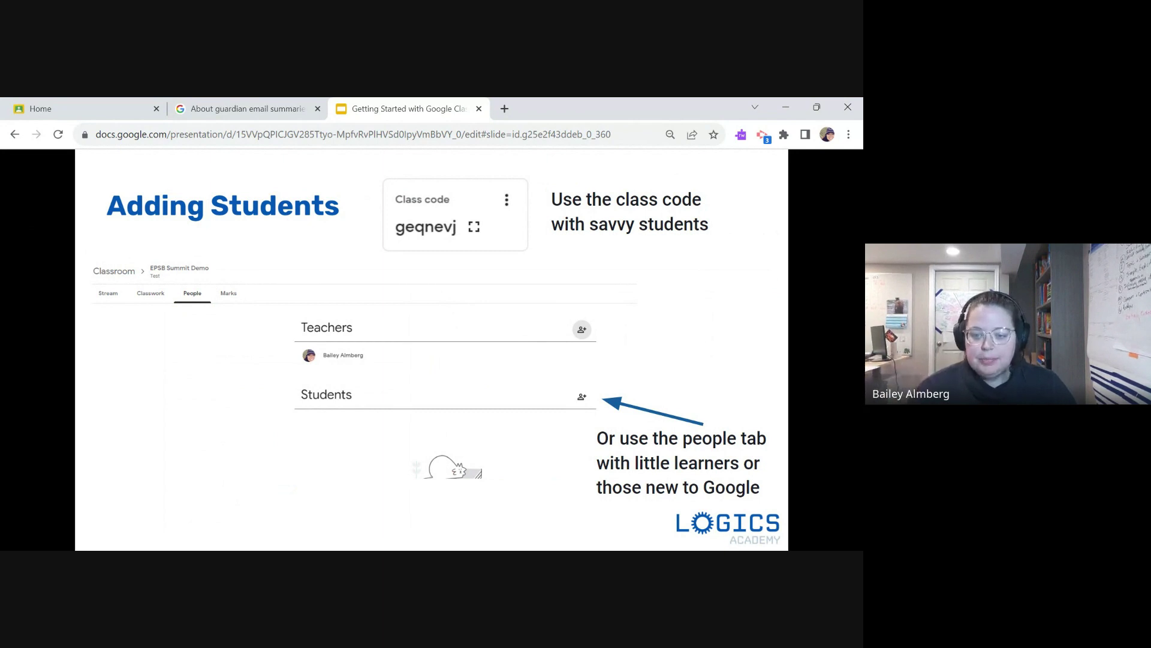
key(Right)
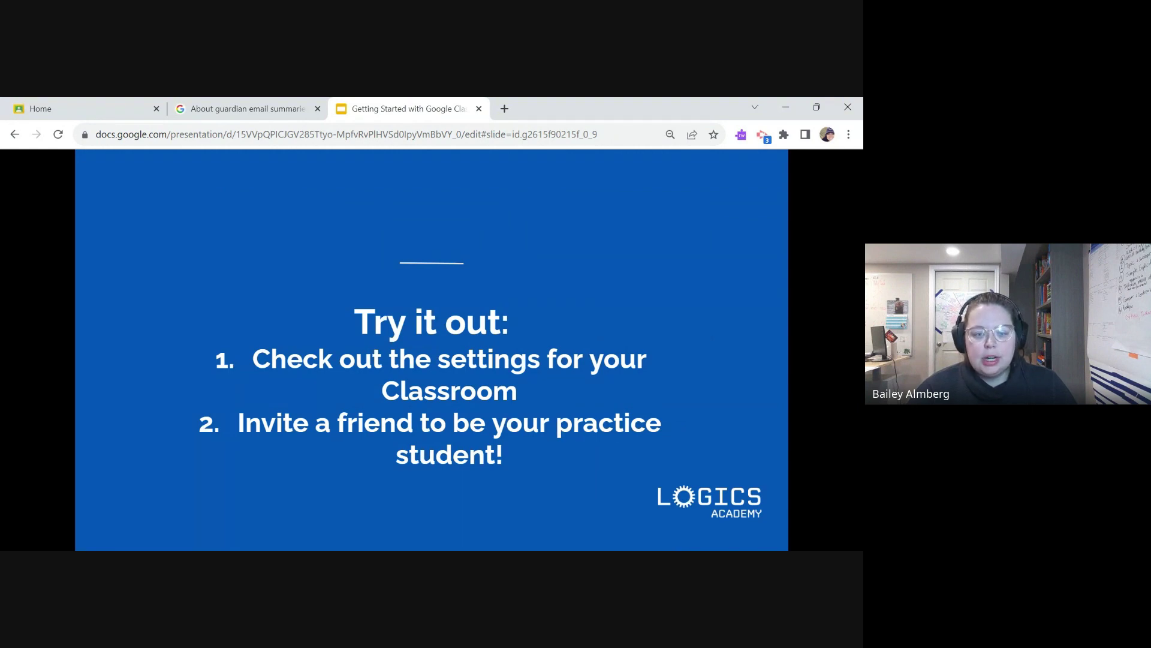
key(Right)
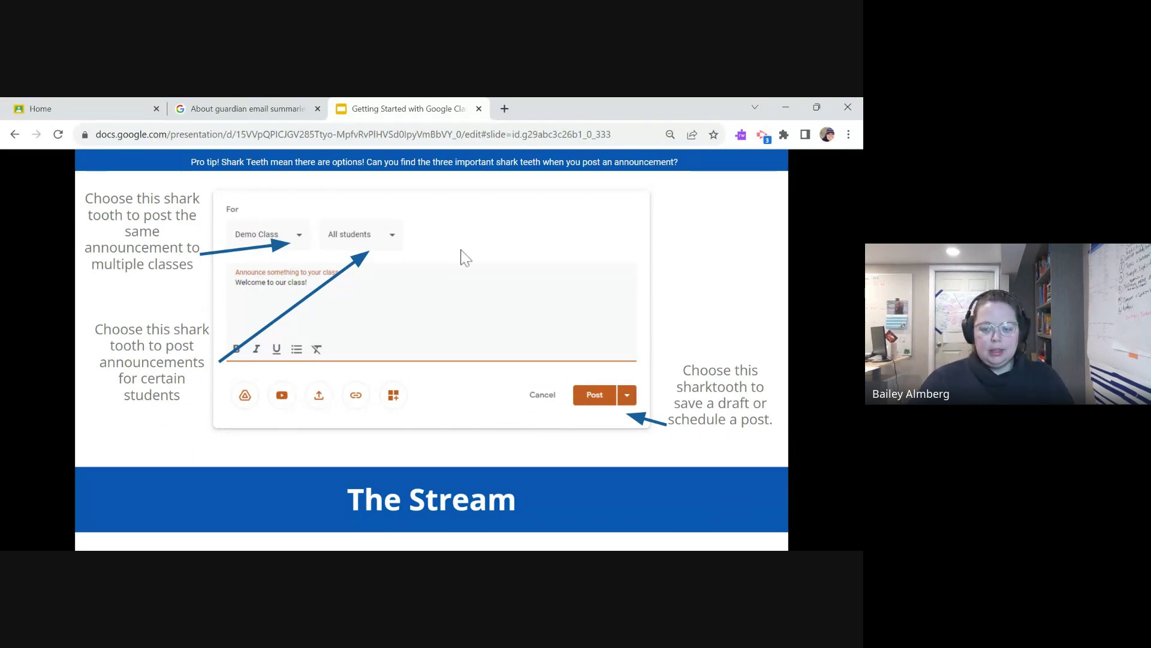
key(Right)
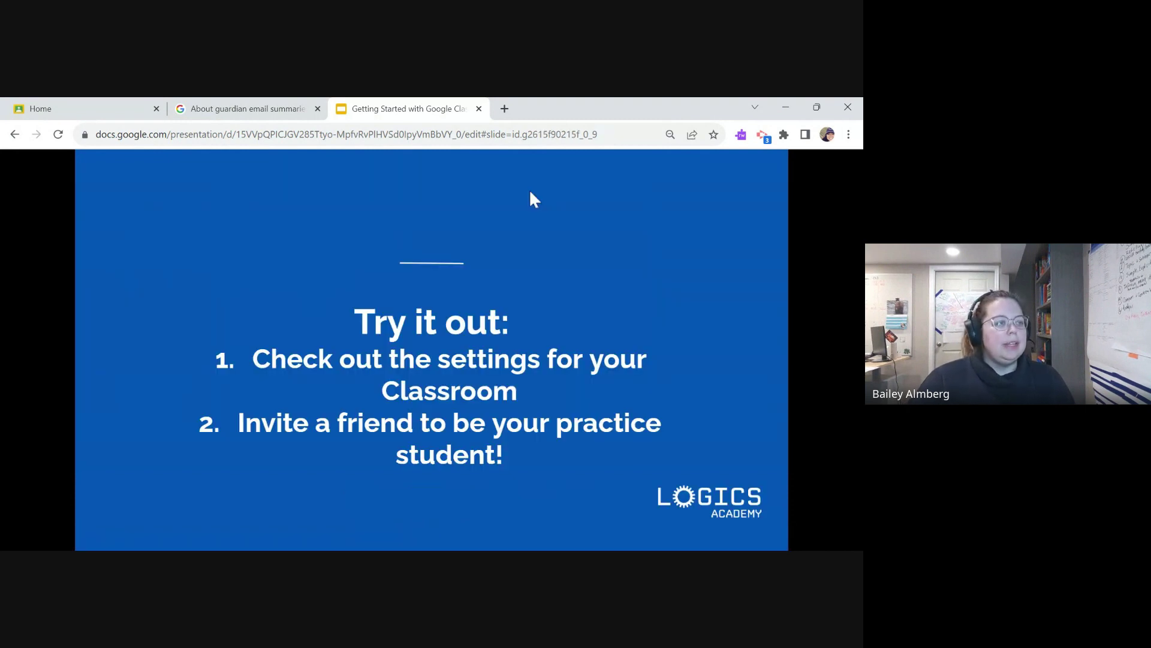
key(Right)
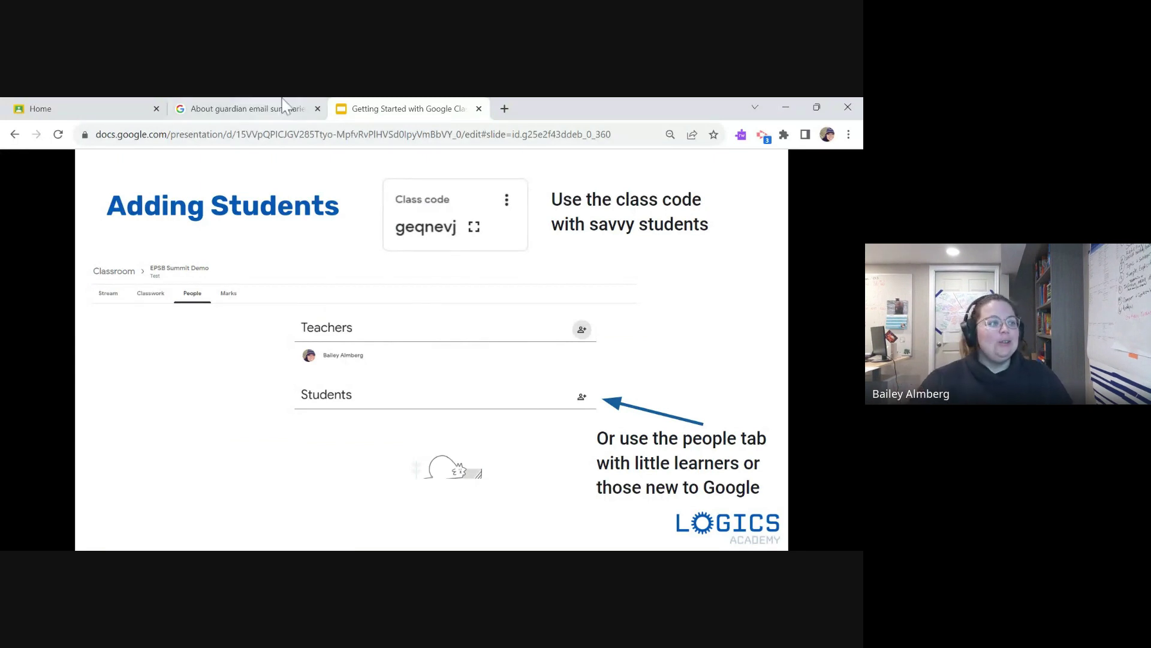
- Check Demo Class's student list in Classroom, view the guardian invitation for an enrolled student, and close it without inviting anyone
click(99, 110)
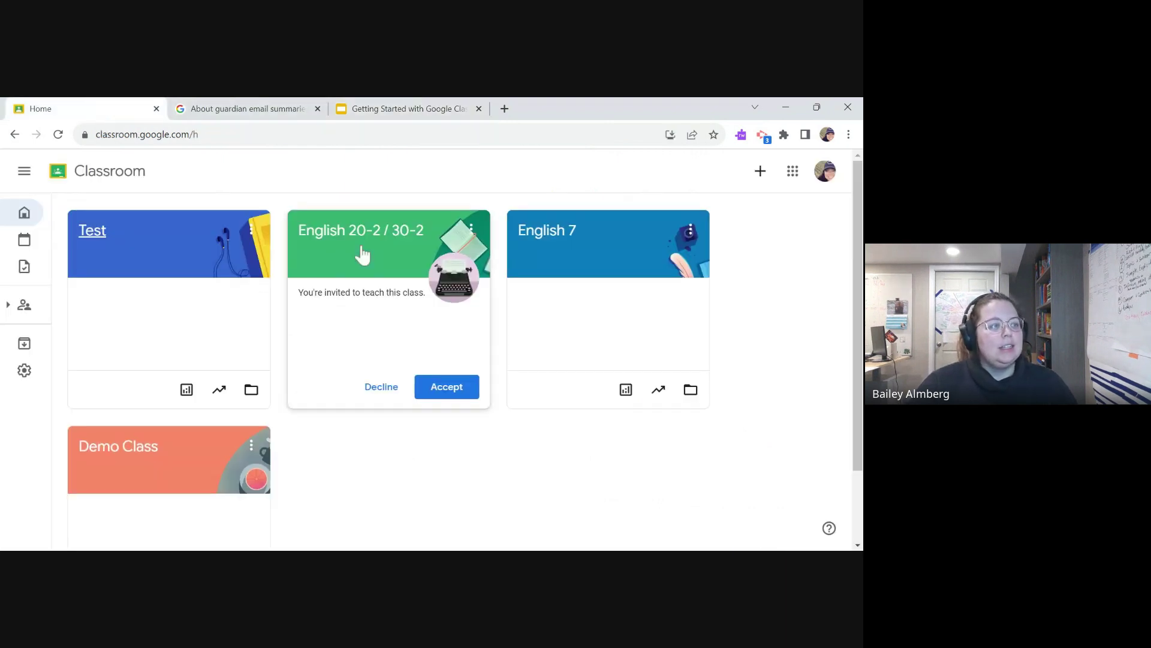
click(103, 467)
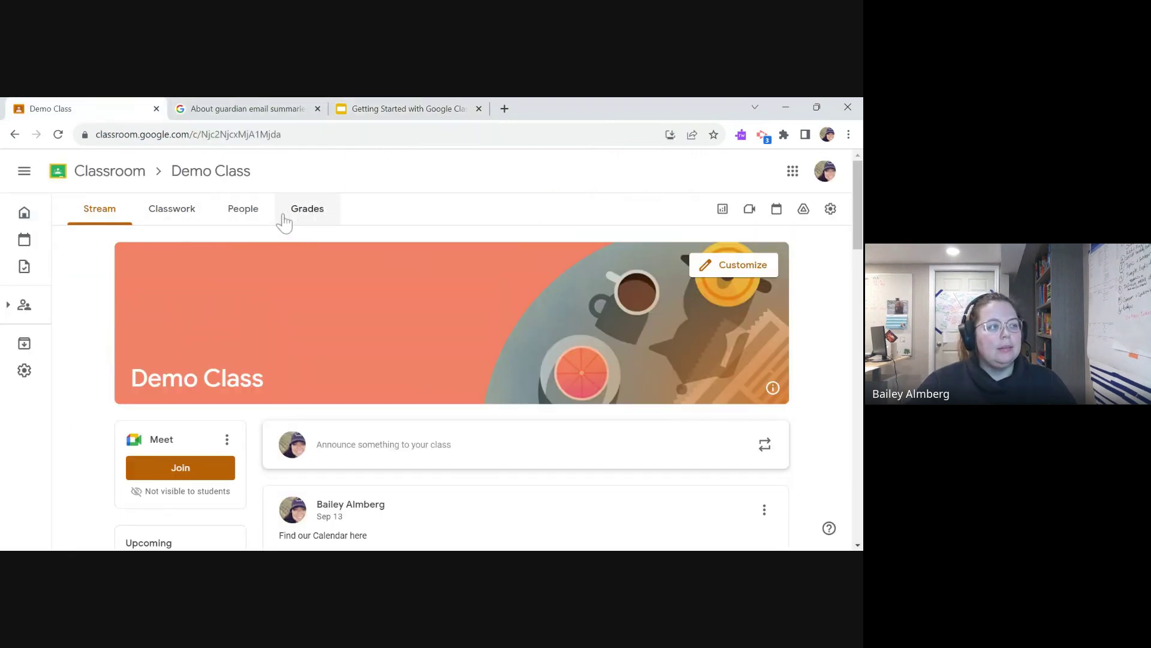
click(246, 212)
scroll(446, 372, down, 2)
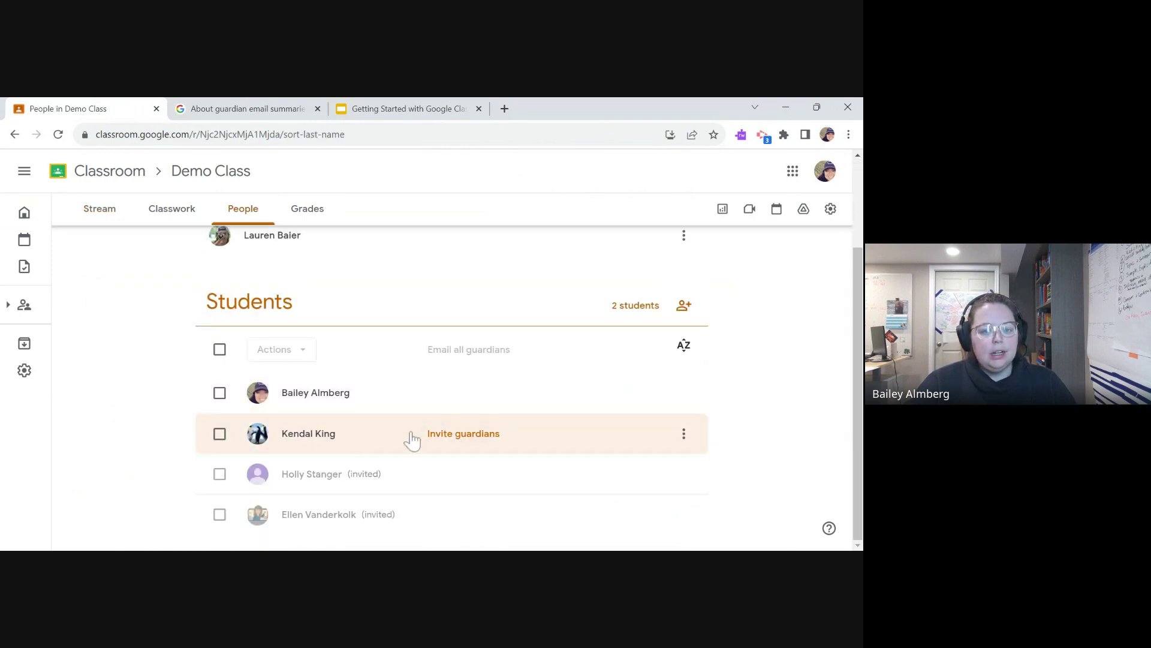
click(451, 444)
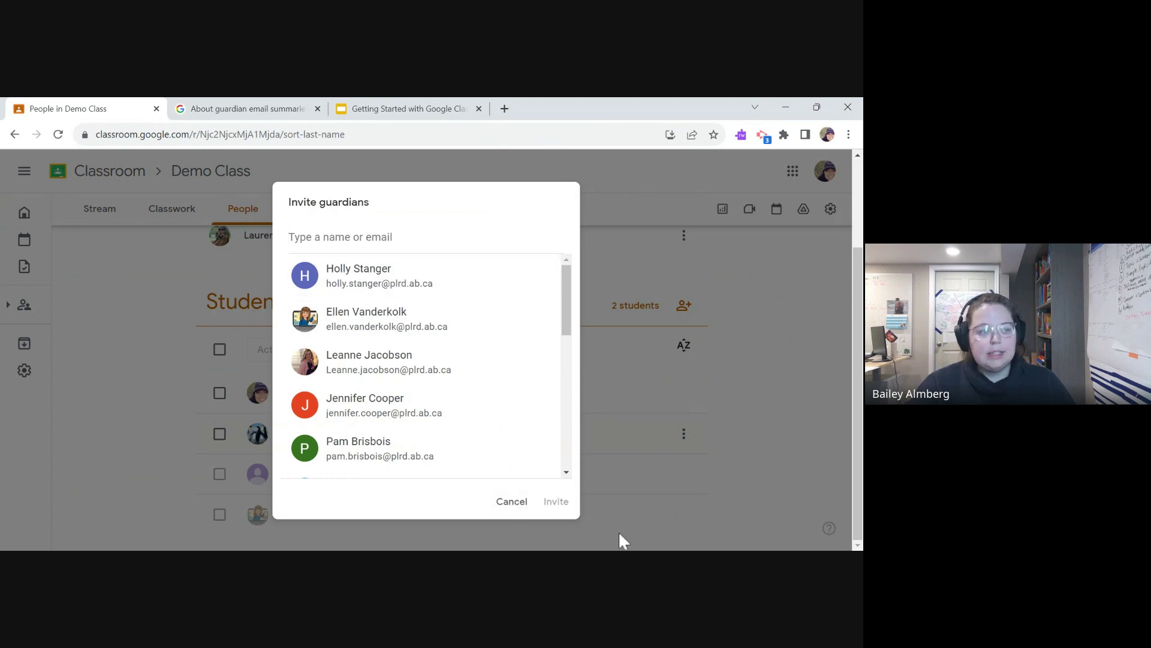
click(512, 503)
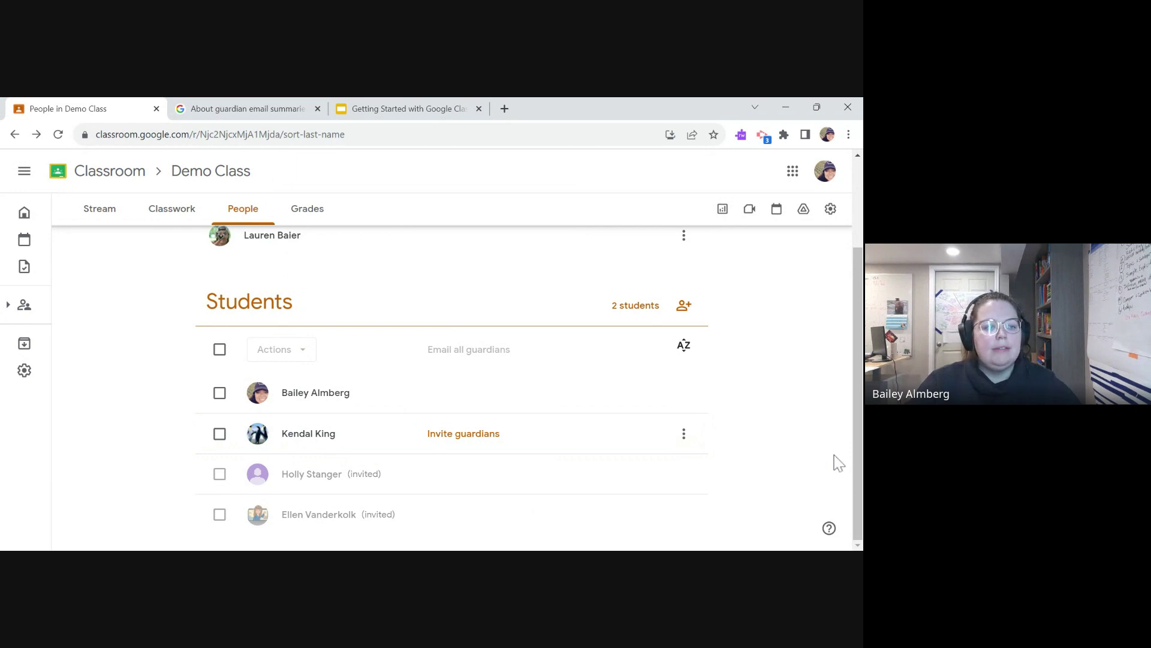
- Show the Classroom help options, including Help, the Help Community and What's new in Classroom
scroll(846, 527, up, 5)
click(777, 497)
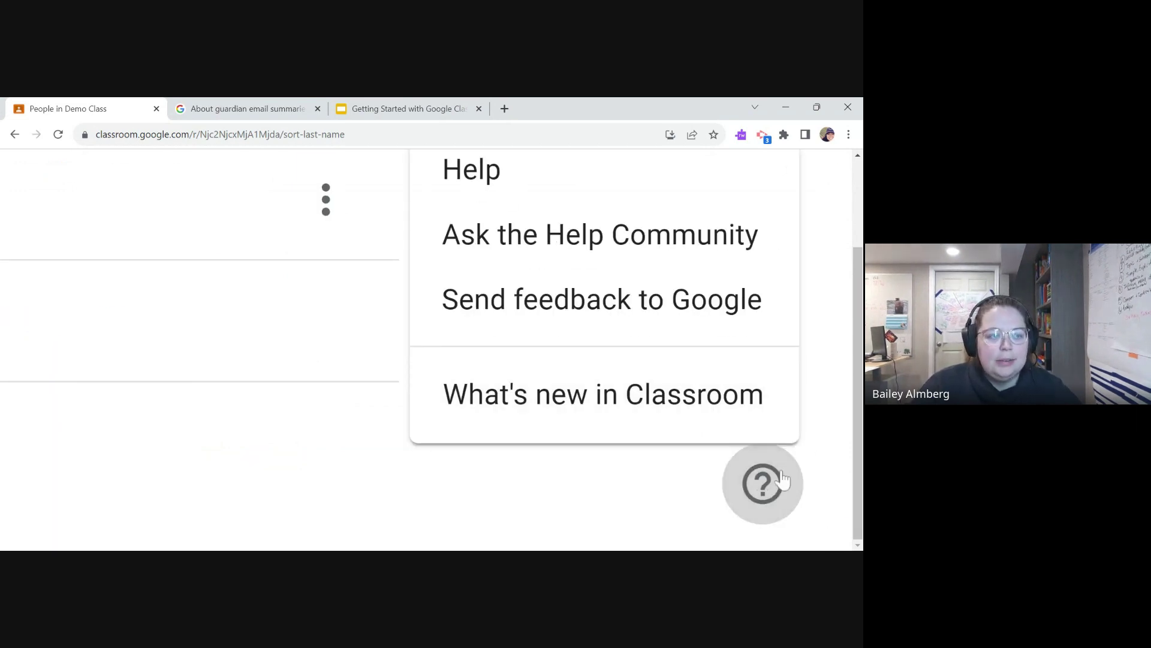
scroll(779, 481, down, 5)
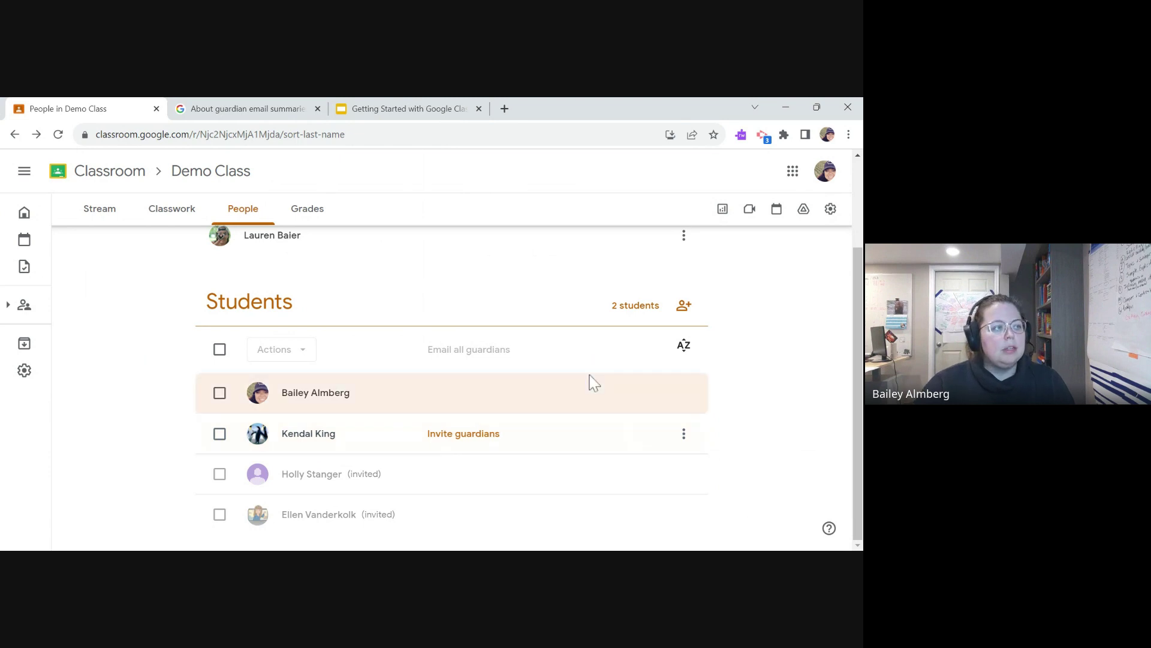
- Return to the Demo Class Stream and switch back to the Adding Students slide of the presentation
click(201, 180)
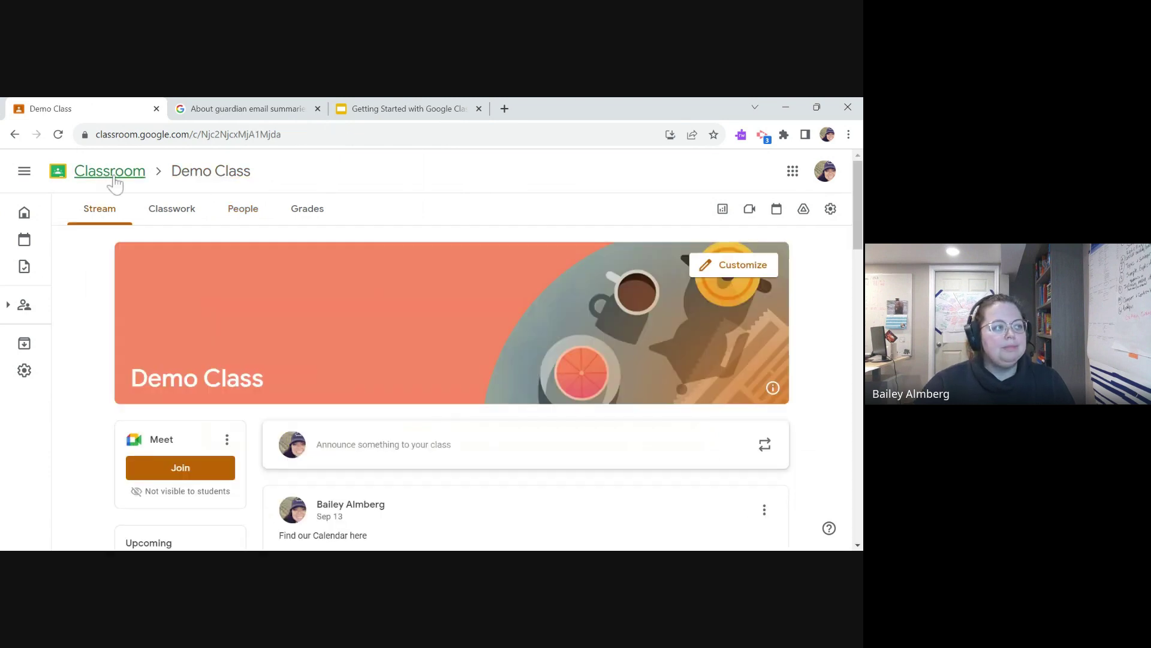
click(406, 104)
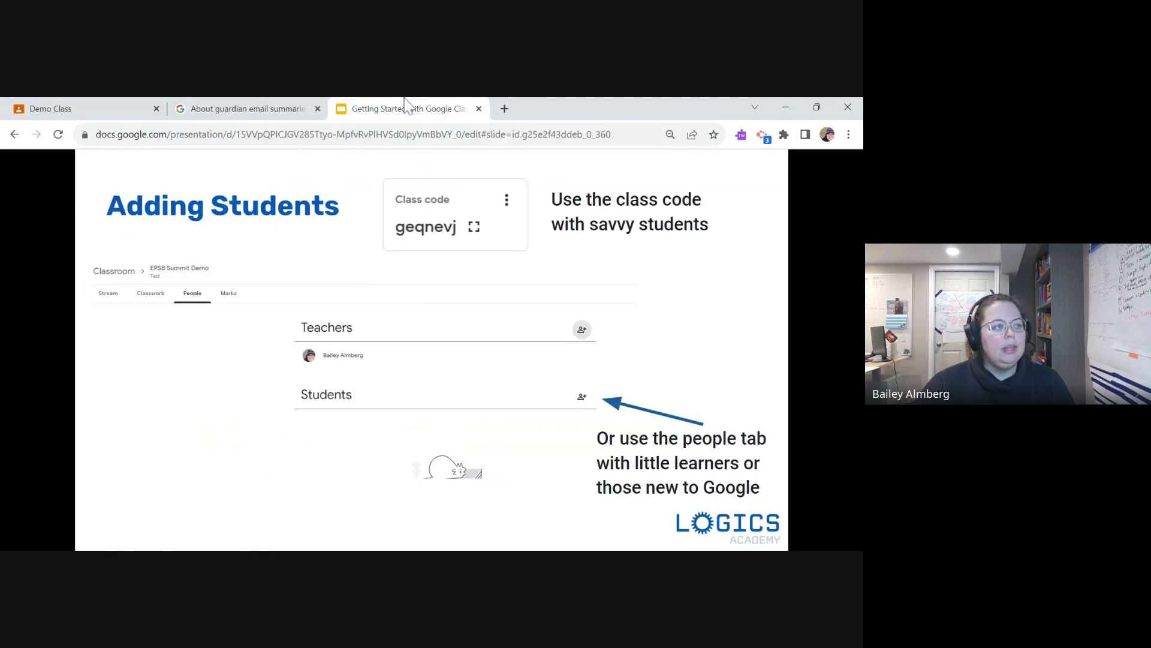
- Advance the presentation from Adding Students to the Stream slide, and return to Demo Class in Classroom to look through its Stream posts
click(336, 214)
click(337, 214)
click(90, 108)
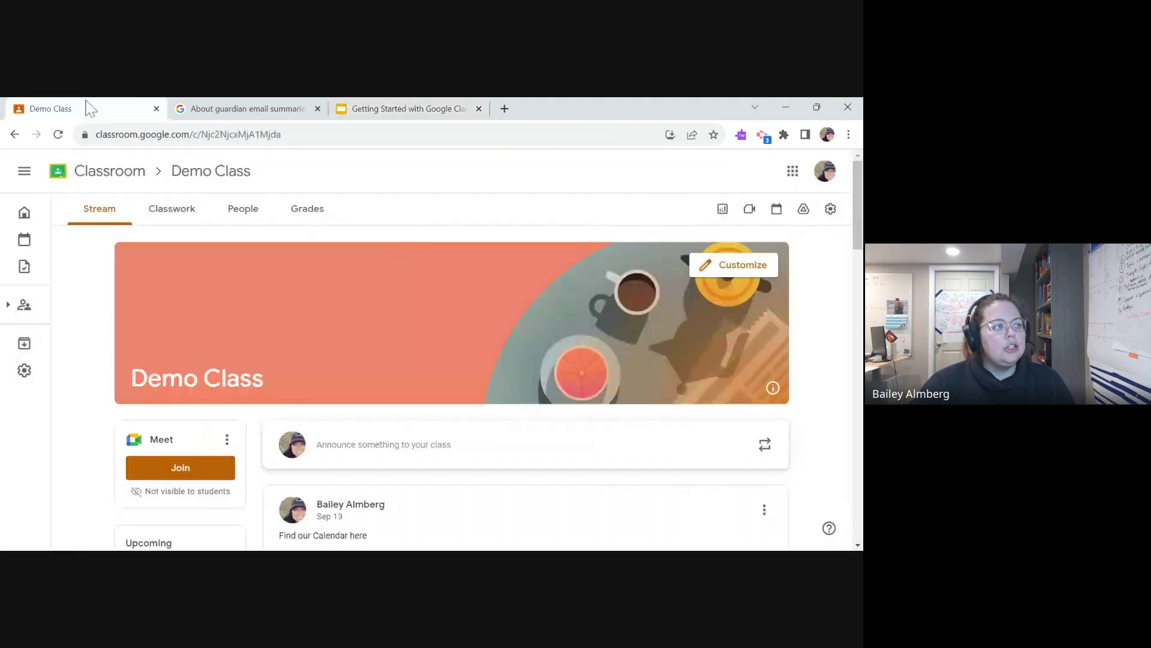
scroll(110, 403, down, 3)
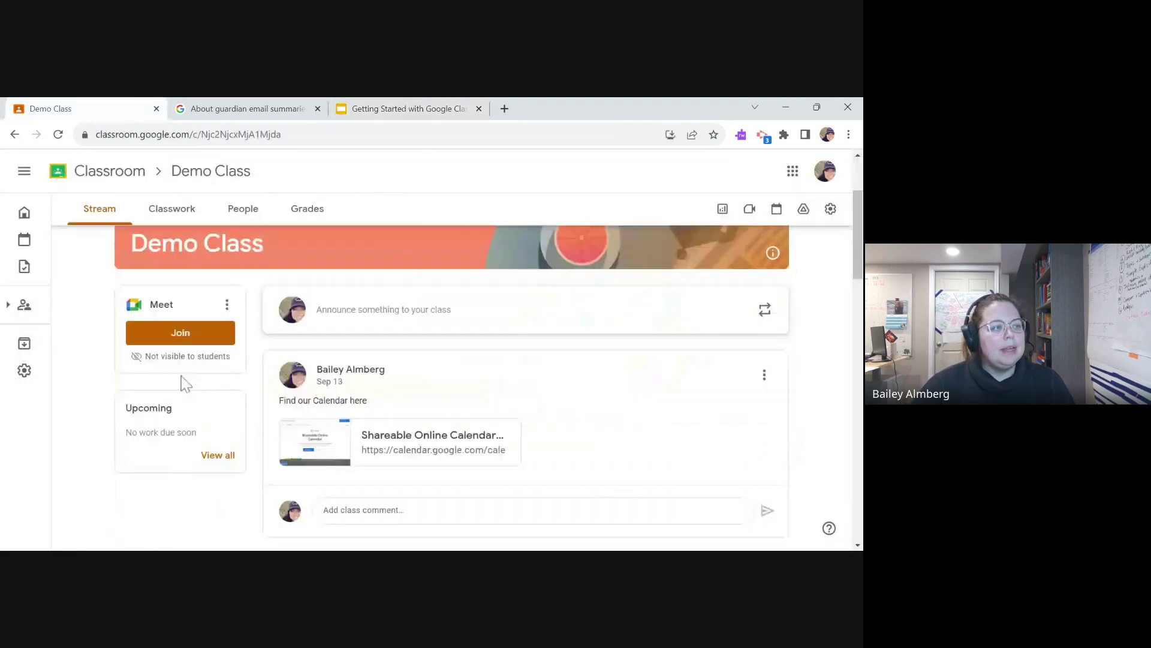
scroll(111, 411, up, 2)
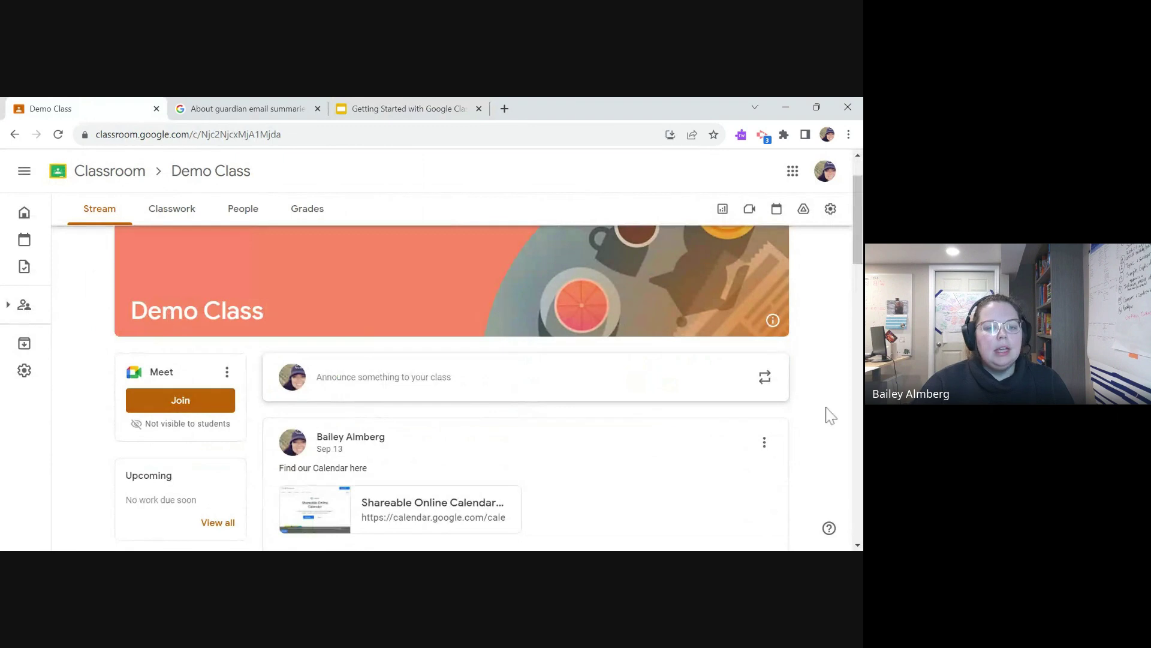
scroll(818, 405, down, 3)
scroll(820, 406, down, 2)
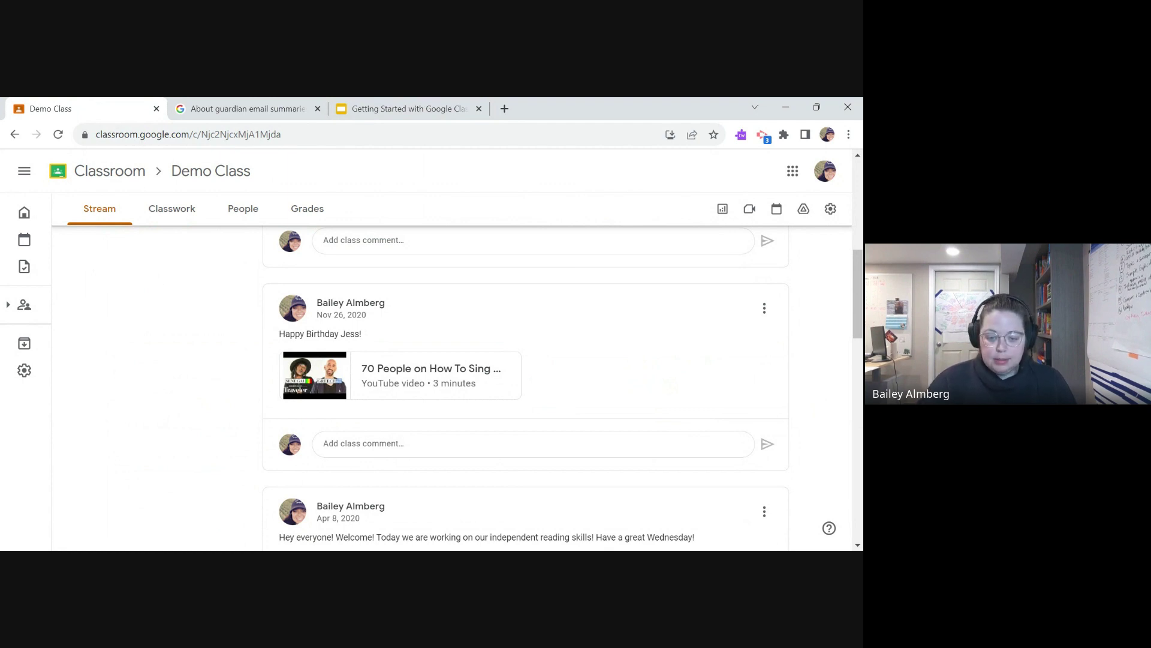
- View the guardian invitation for a Demo Class student, glance at the Stream slide, and close the invitation without inviting anyone
click(237, 215)
click(460, 455)
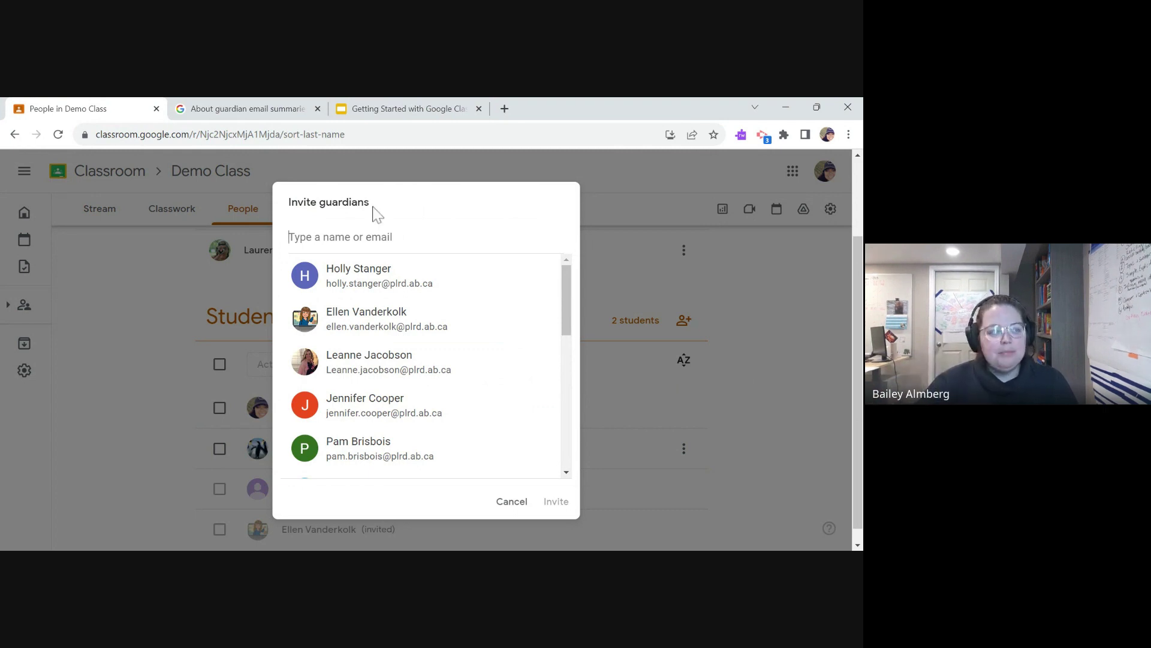
click(240, 109)
click(384, 109)
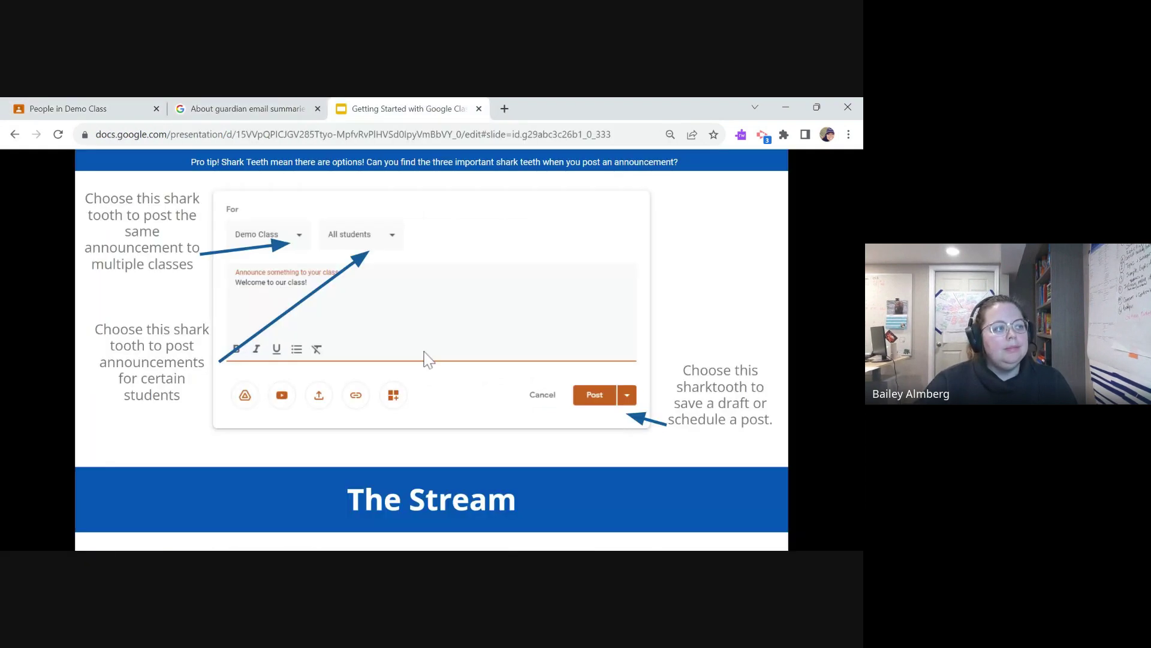
click(66, 108)
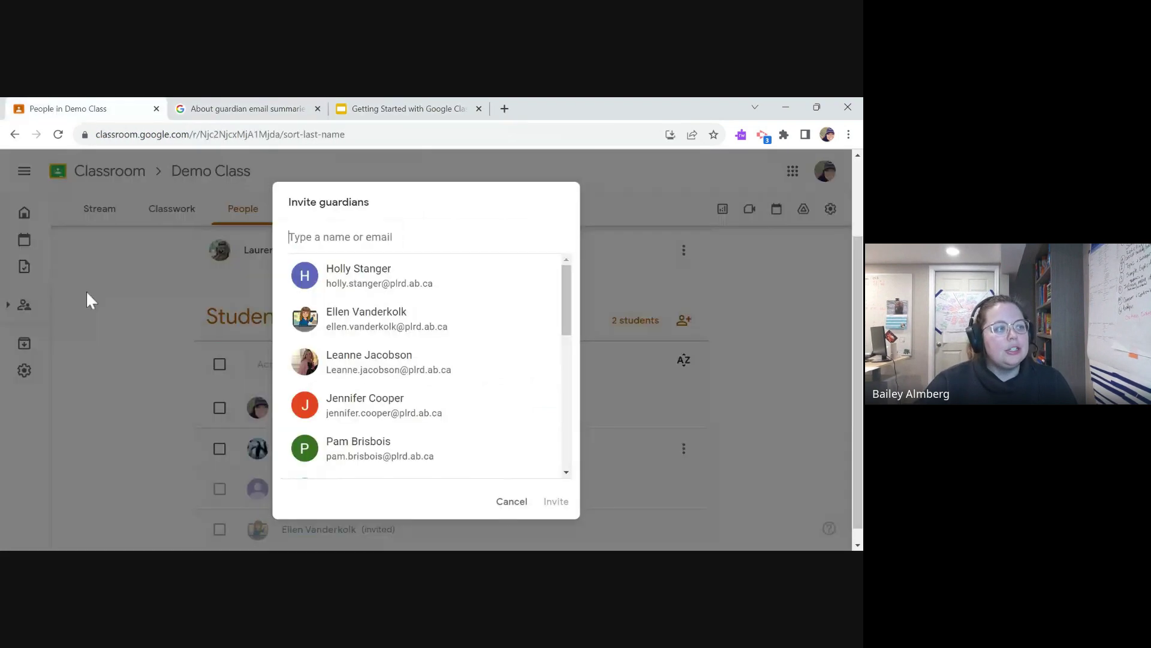
click(511, 501)
- Return to the Demo Class Stream and review the earlier announcements down to the oldest post, ending back at the announcement box
click(100, 208)
scroll(443, 443, down, 8)
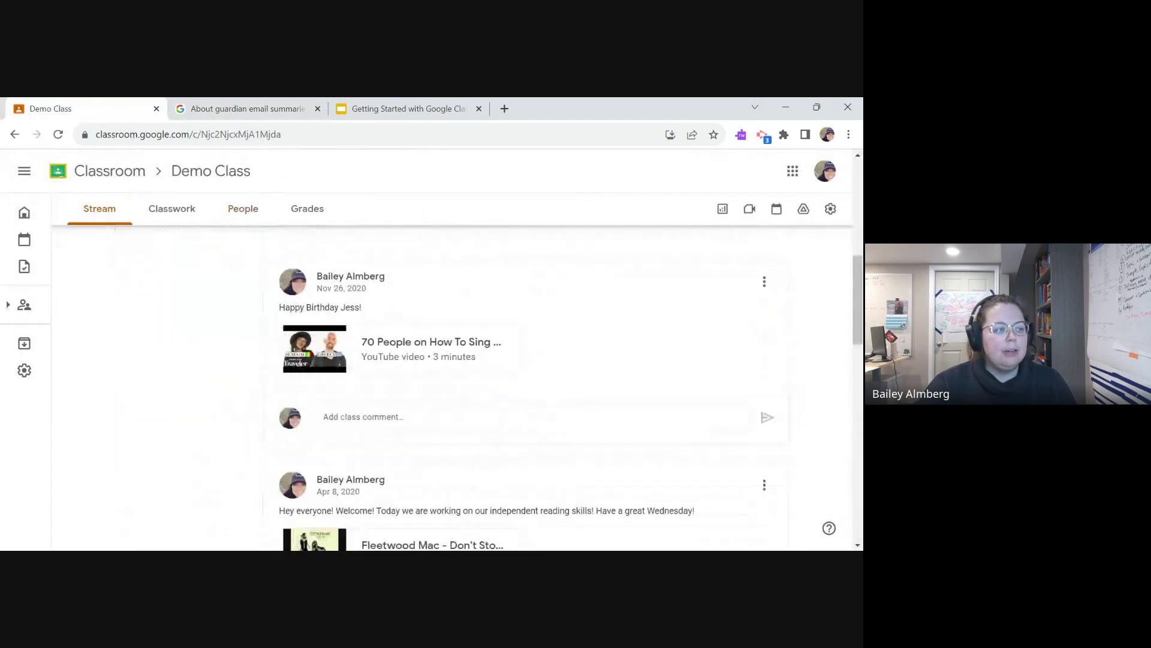
scroll(581, 514, down, 2)
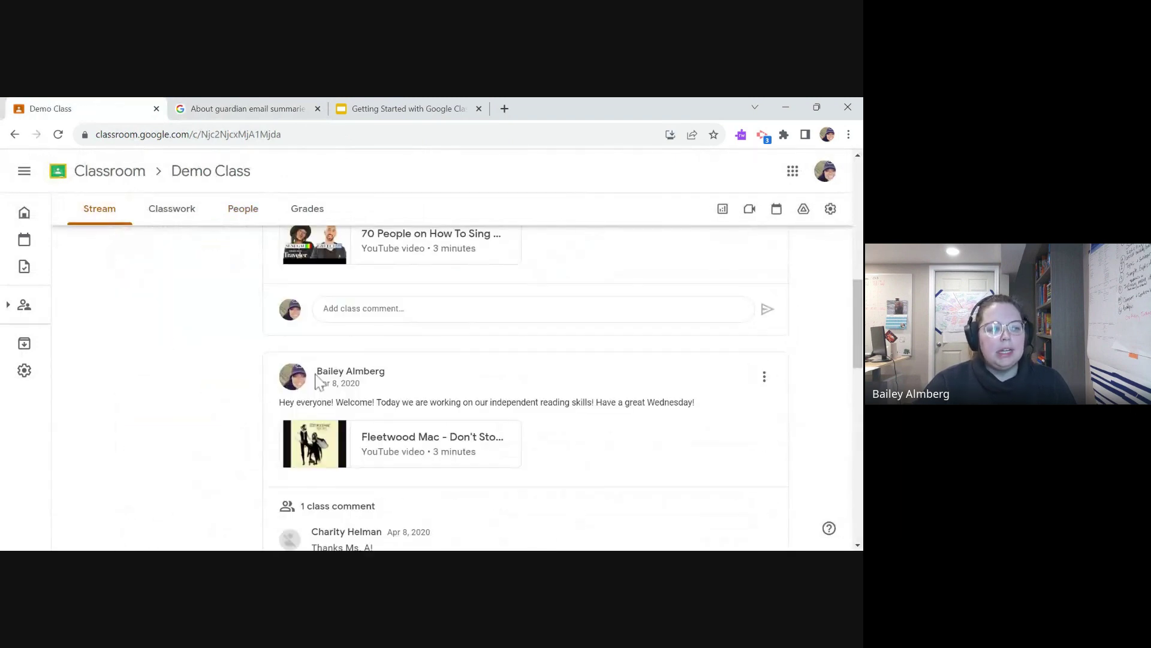
scroll(482, 466, down, 5)
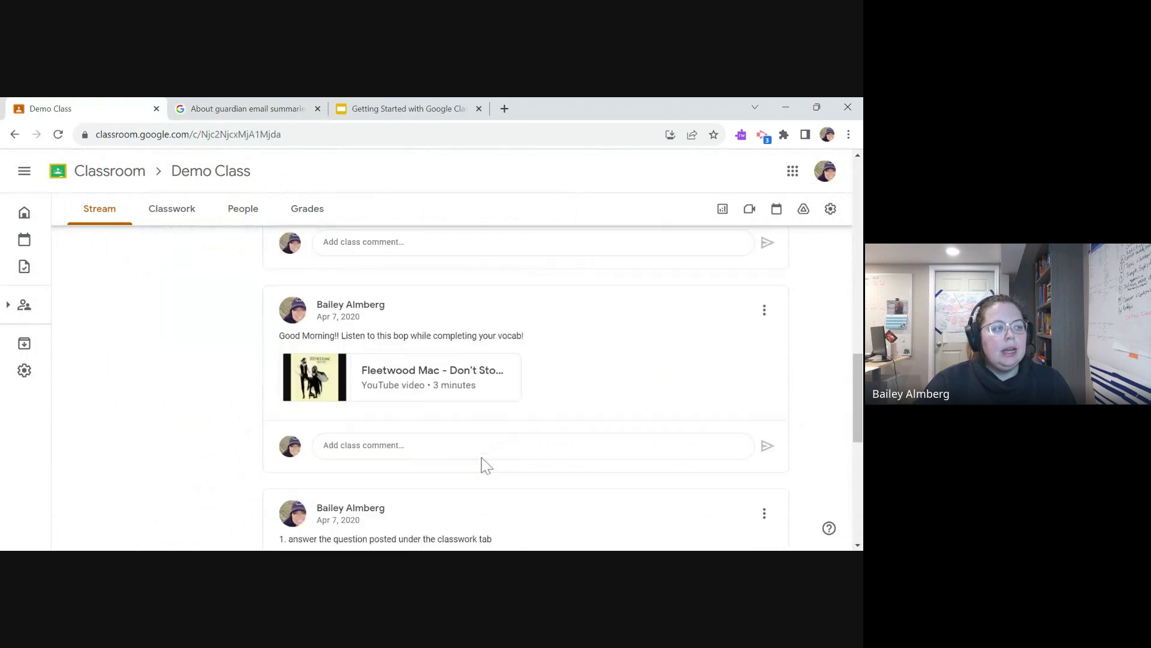
scroll(461, 463, down, 1)
scroll(504, 493, up, 8)
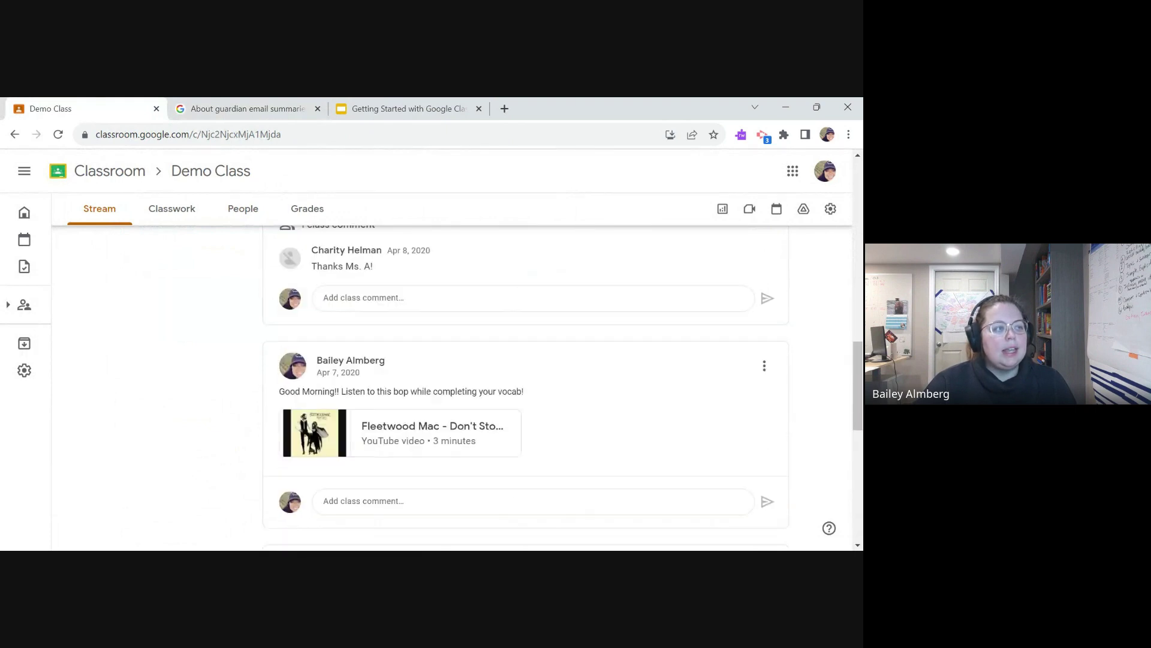
scroll(398, 332, down, 10)
scroll(487, 450, down, 2)
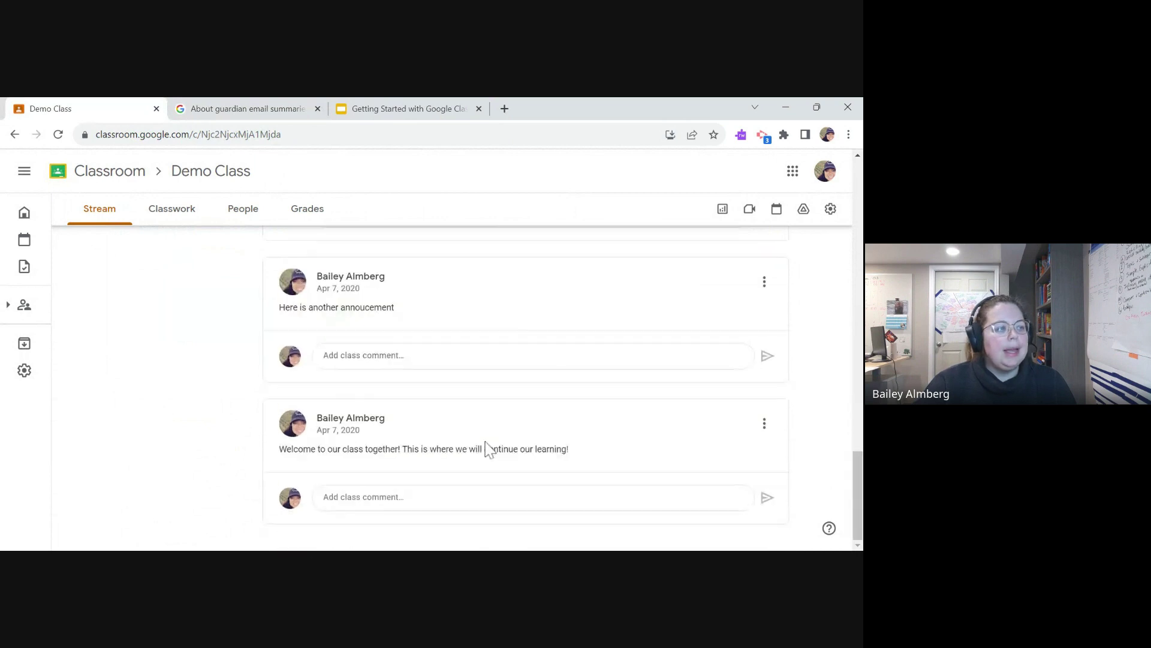
scroll(486, 450, up, 10)
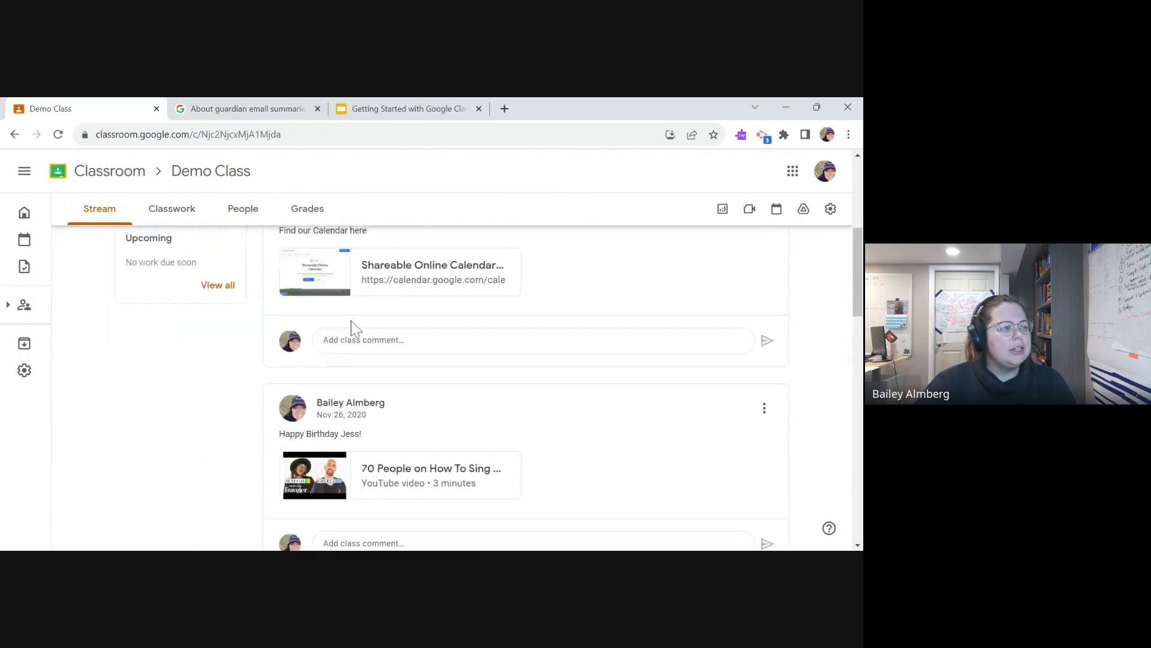
scroll(354, 330, up, 4)
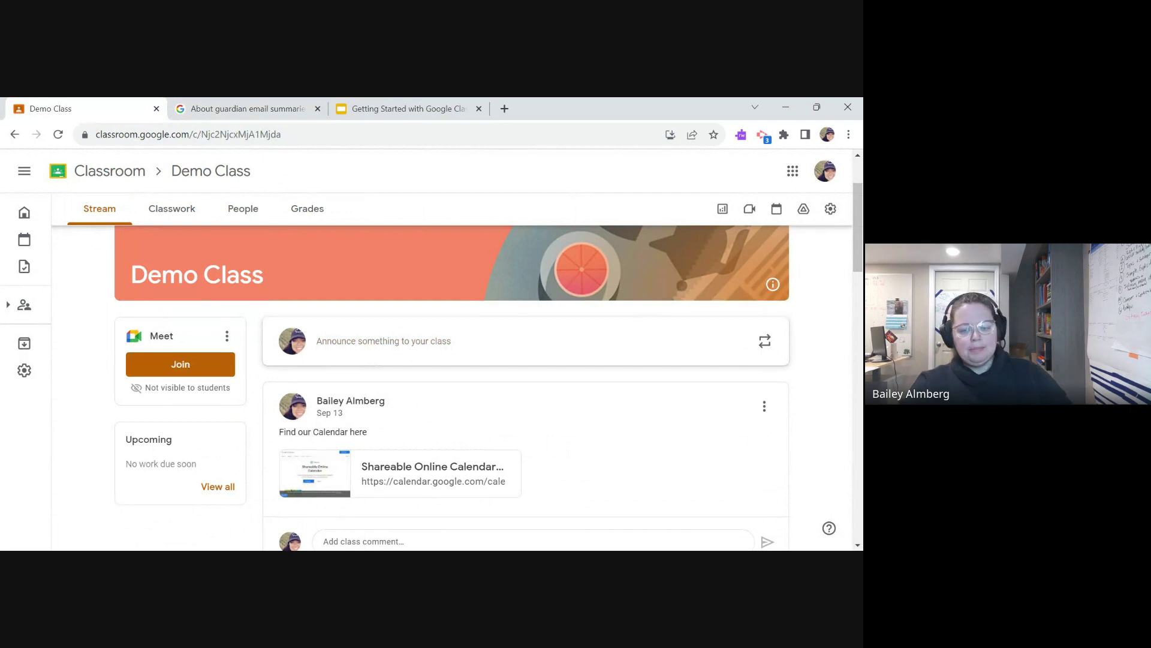
click(413, 343)
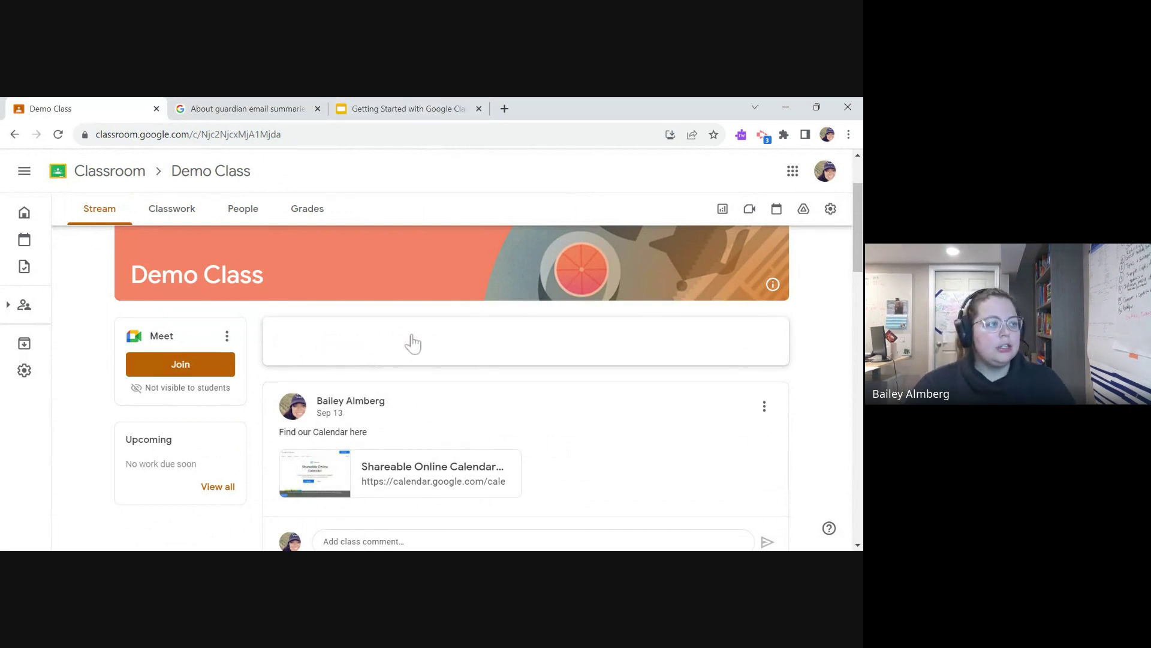
scroll(466, 301, down, 1)
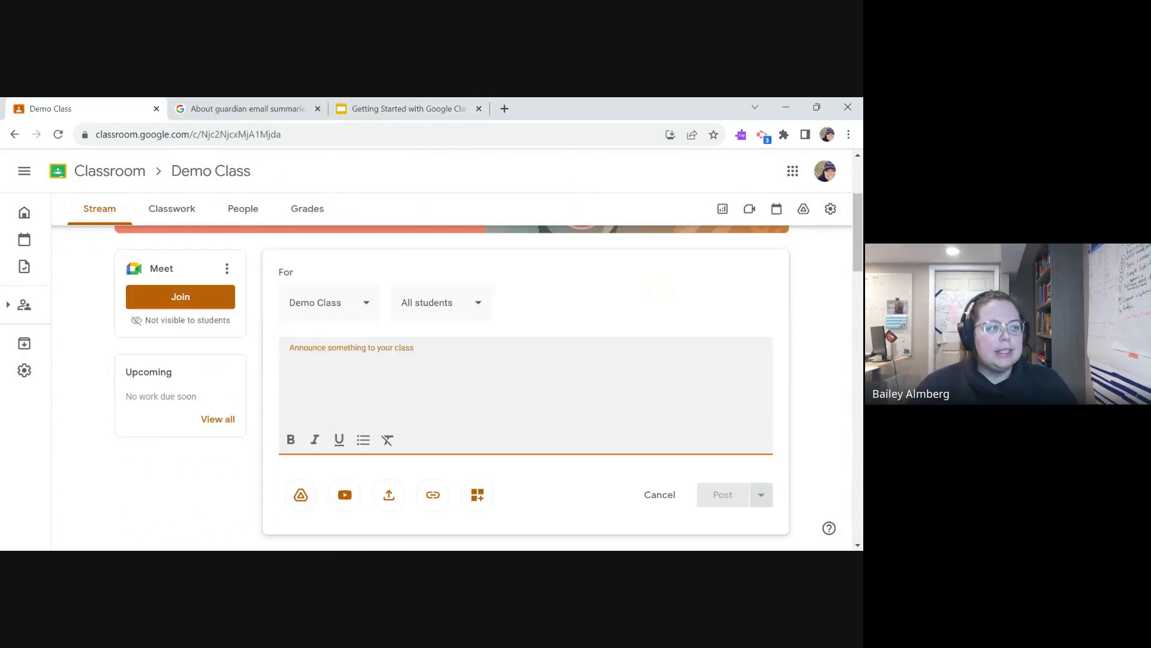
click(663, 493)
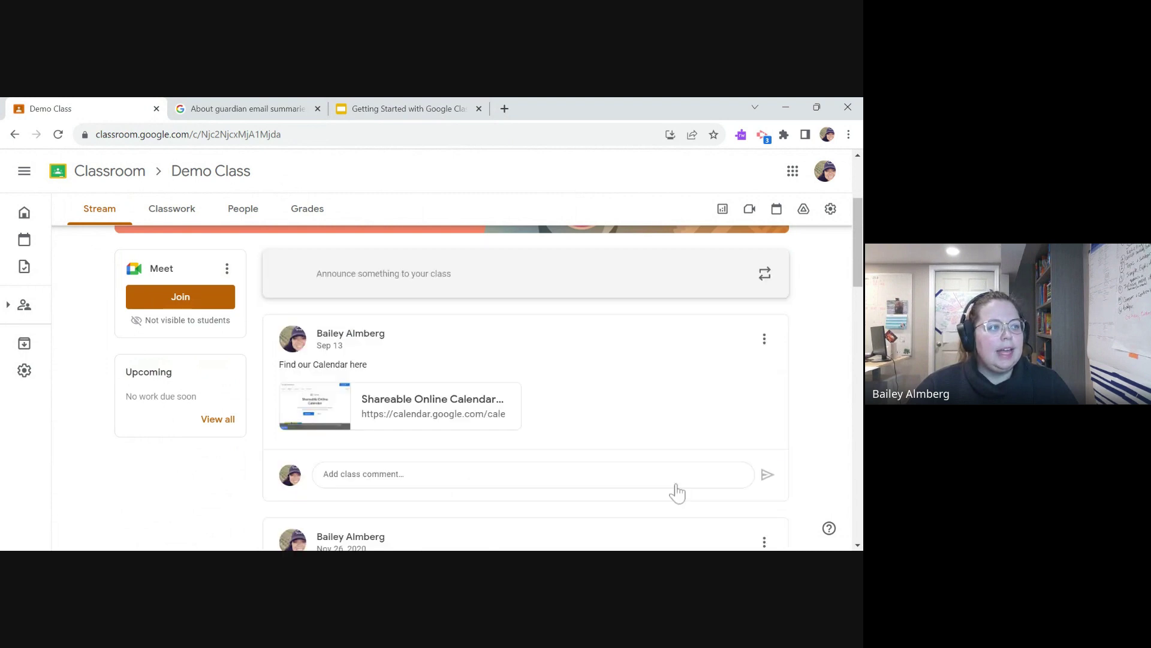
- Start a new announcement for all students in Demo Class with the text "Welcome to our class!"
click(381, 291)
text(W)
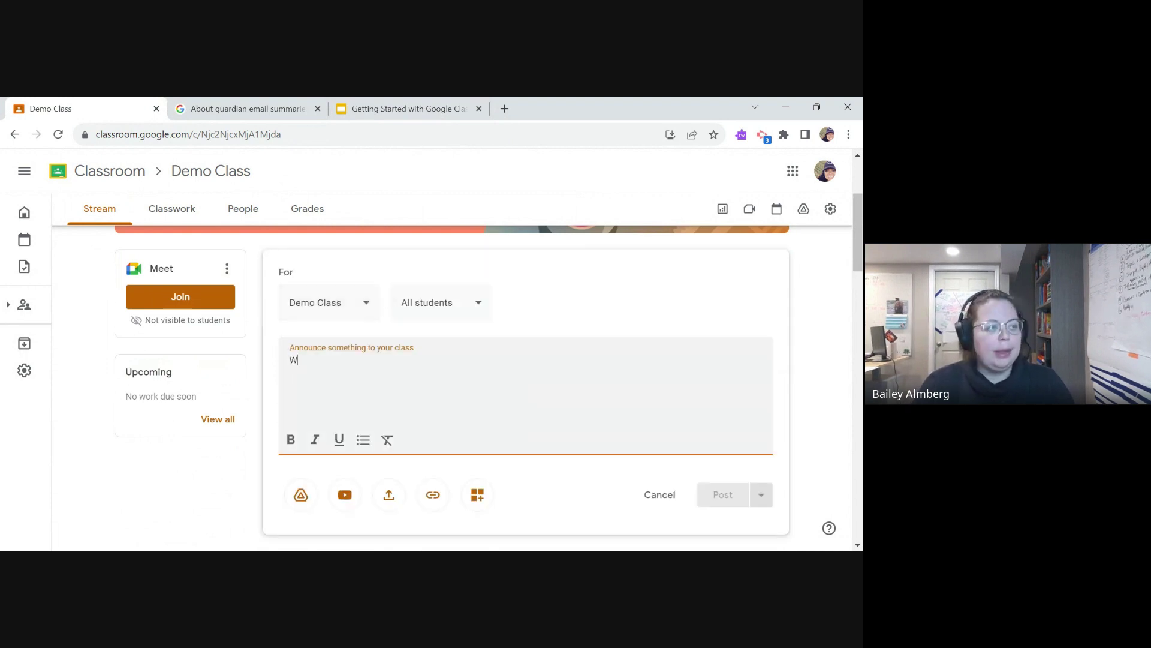
text(elcome to our class)
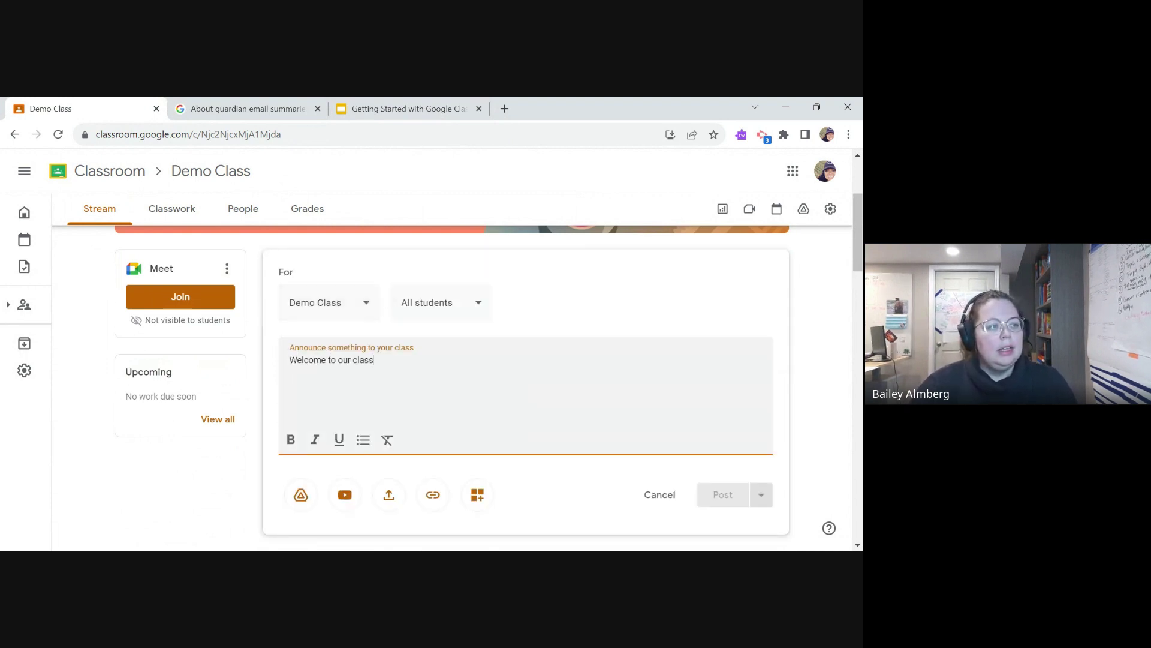
text(!)
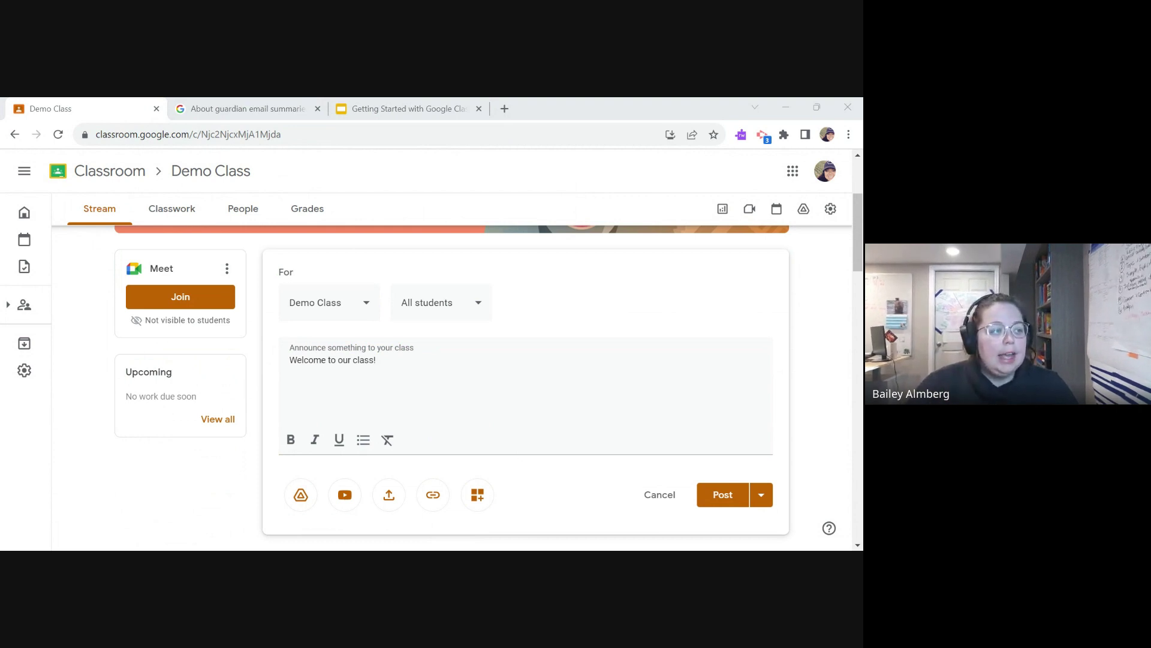
- Start attaching a YouTube video to the announcement and search for "vogue happy birthday"
click(343, 496)
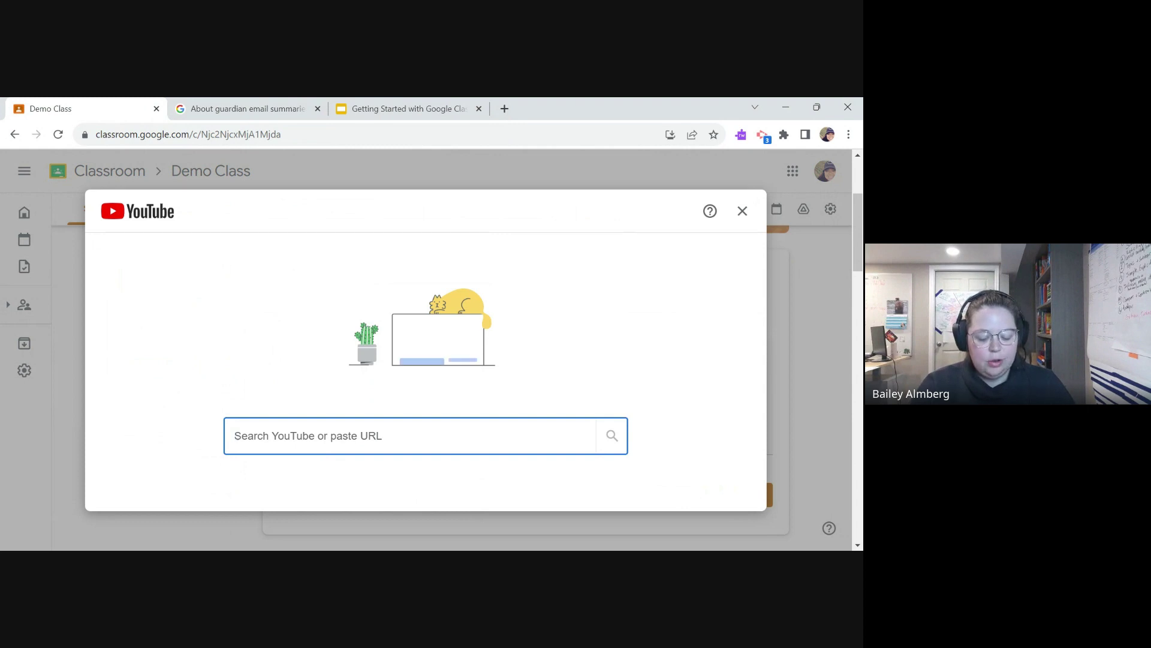
text(vogue happy birthday)
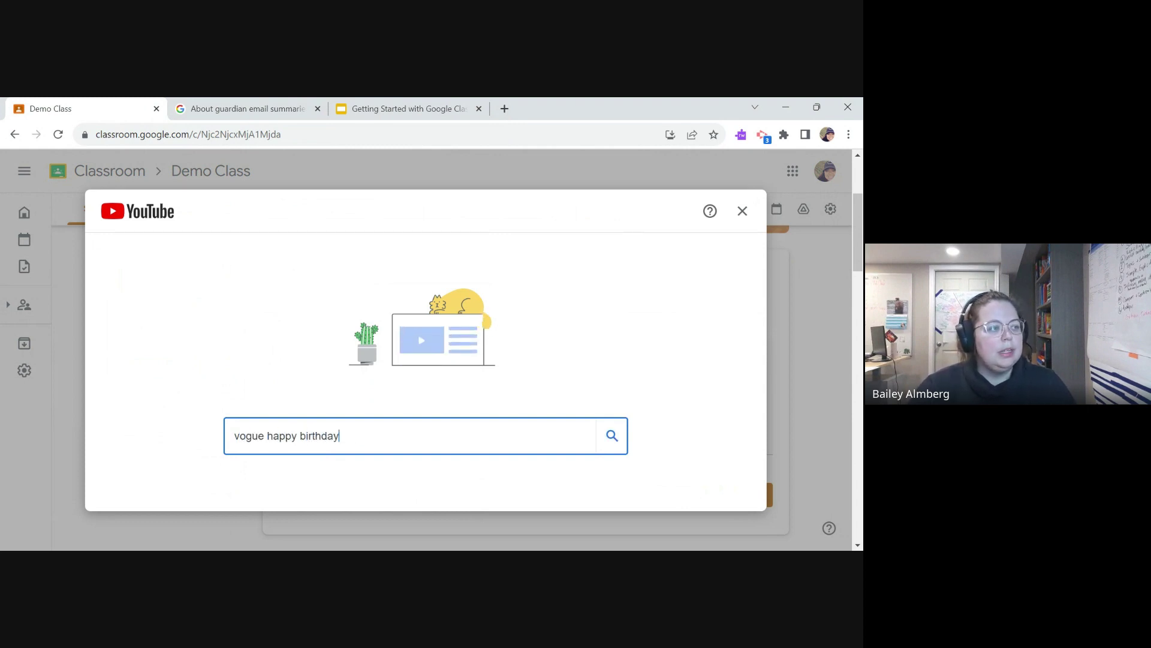
key(Return)
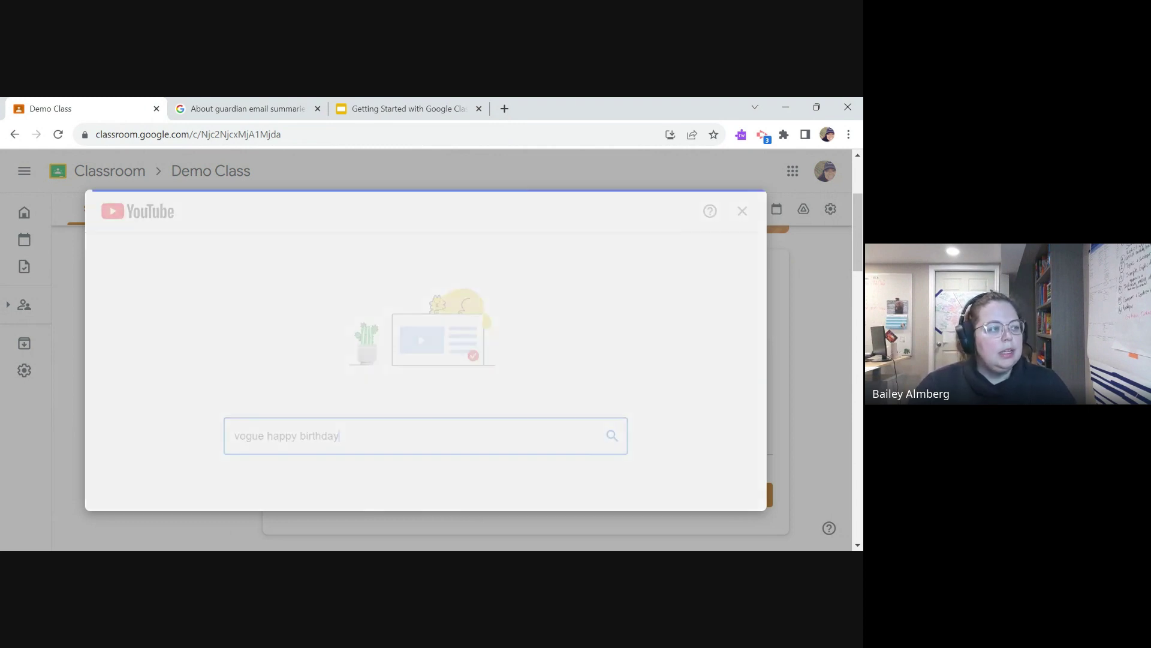
scroll(254, 375, down, 1)
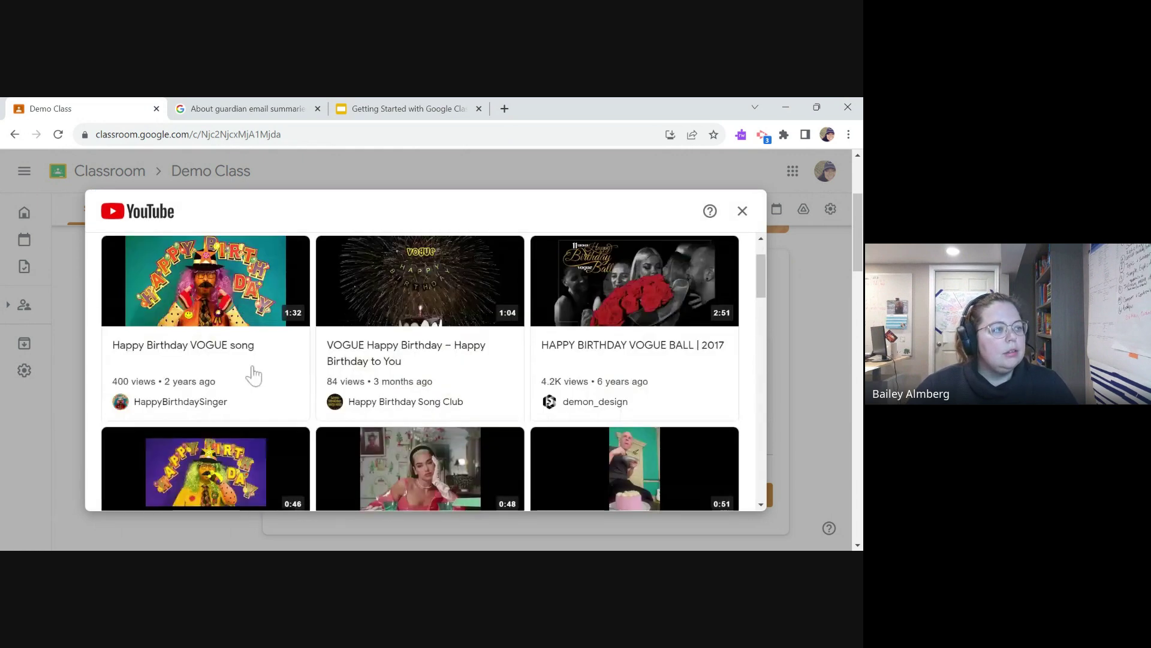
- Search for "happy birthday languages", attach Condé Nast Traveler's "70 People on How To Sing the Happy Birthday Song in Their Country", and post the announcement
key(ctrl+shift+Left)
key(ctrl+a)
text(happy b)
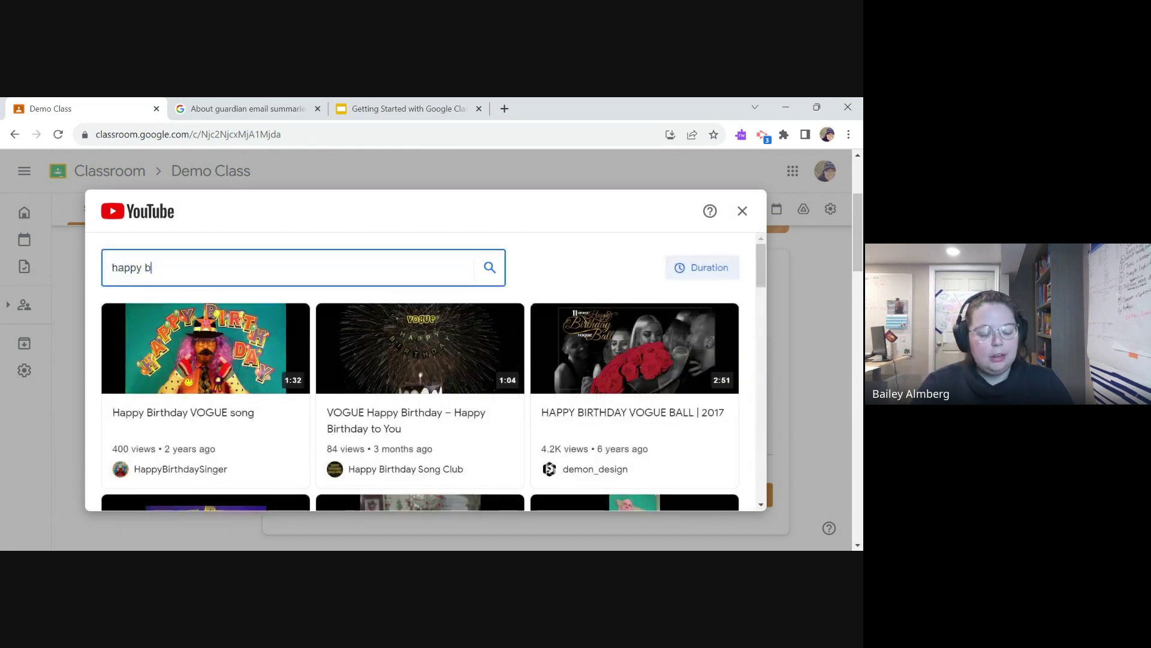
text(irthday languages)
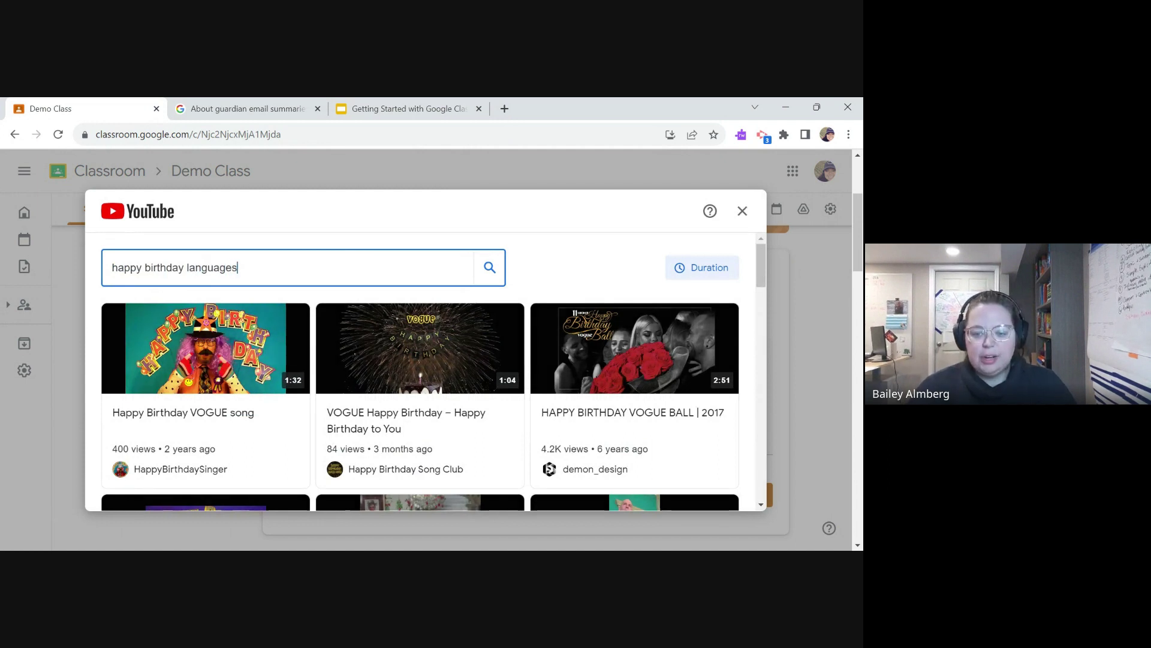
key(Return)
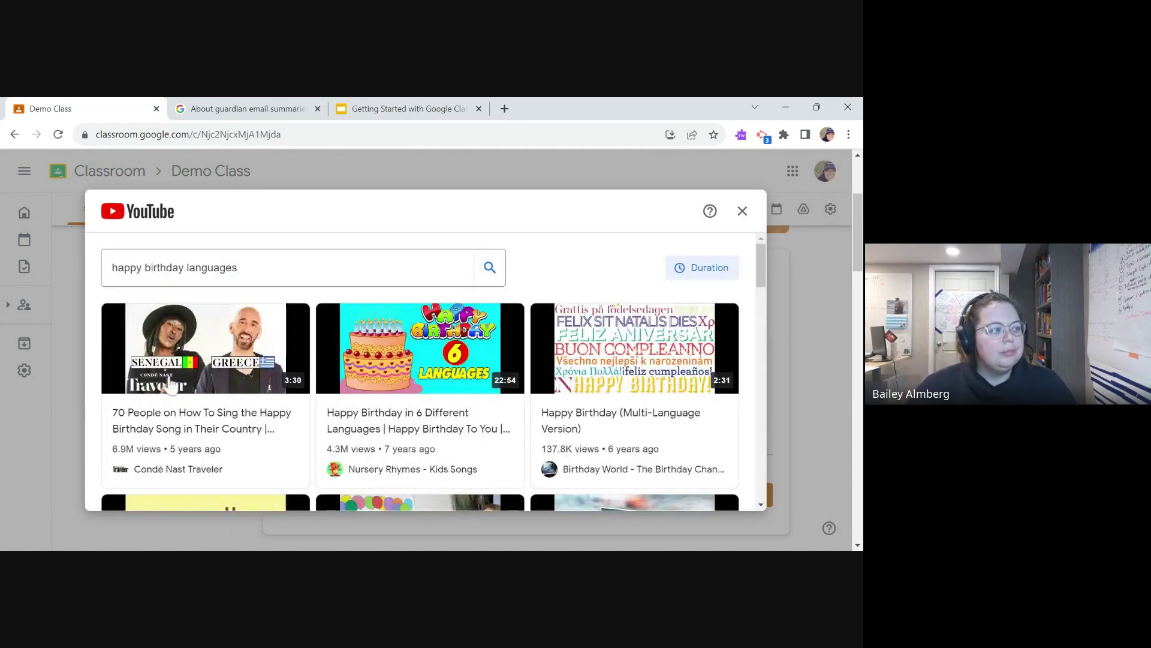
click(167, 428)
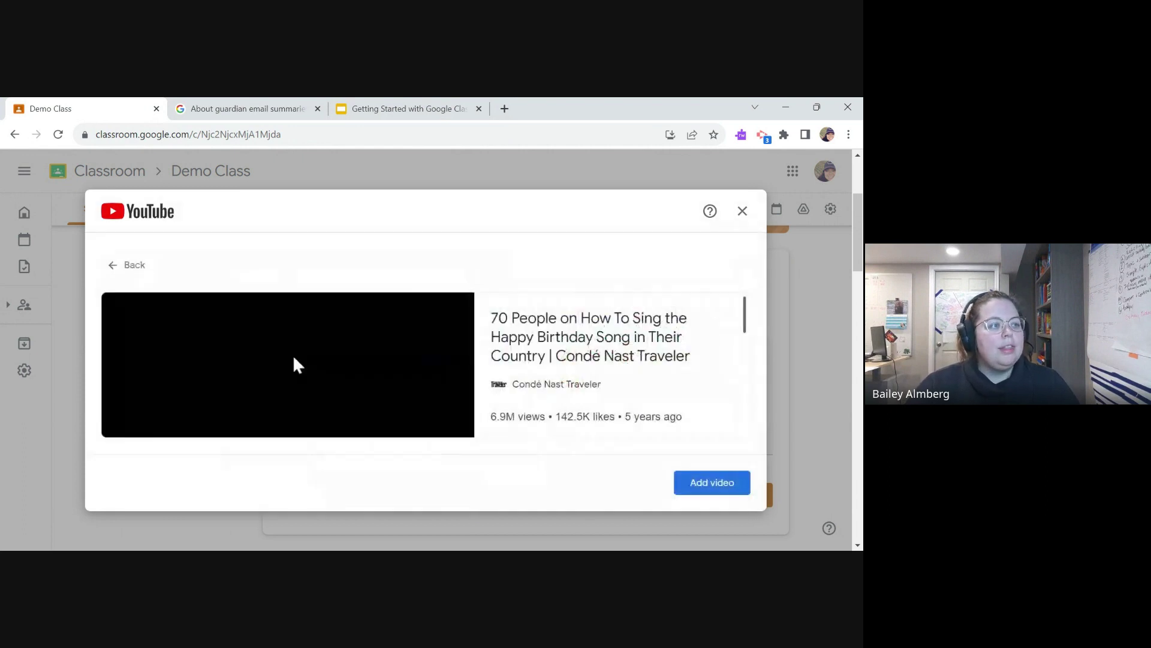
click(720, 489)
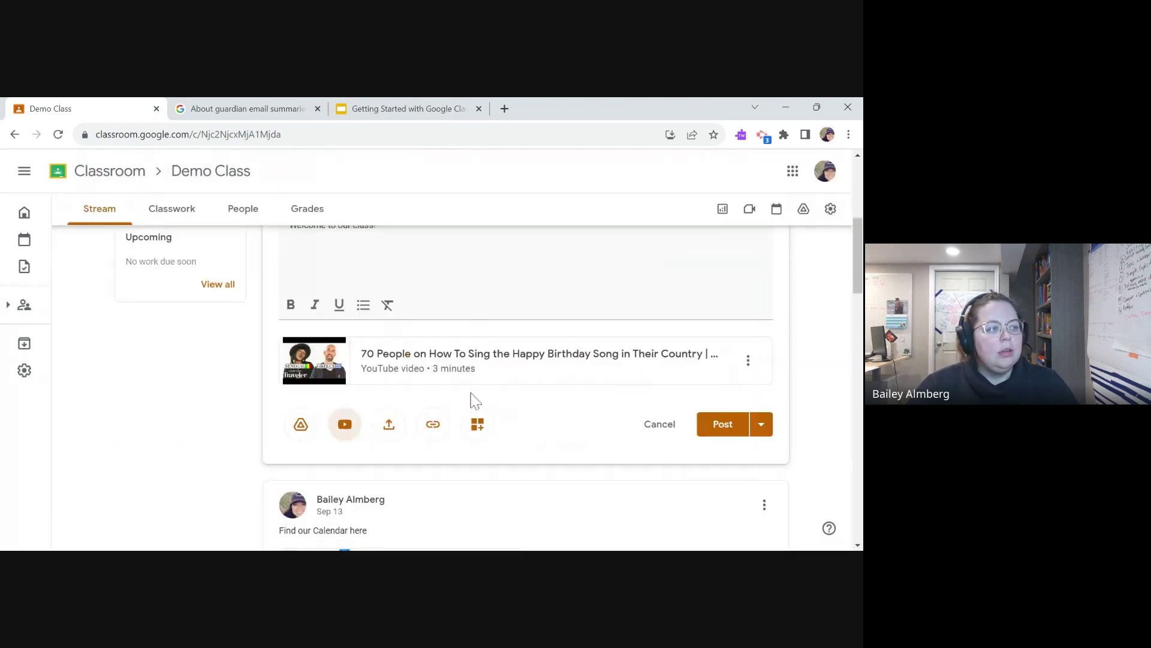
click(719, 502)
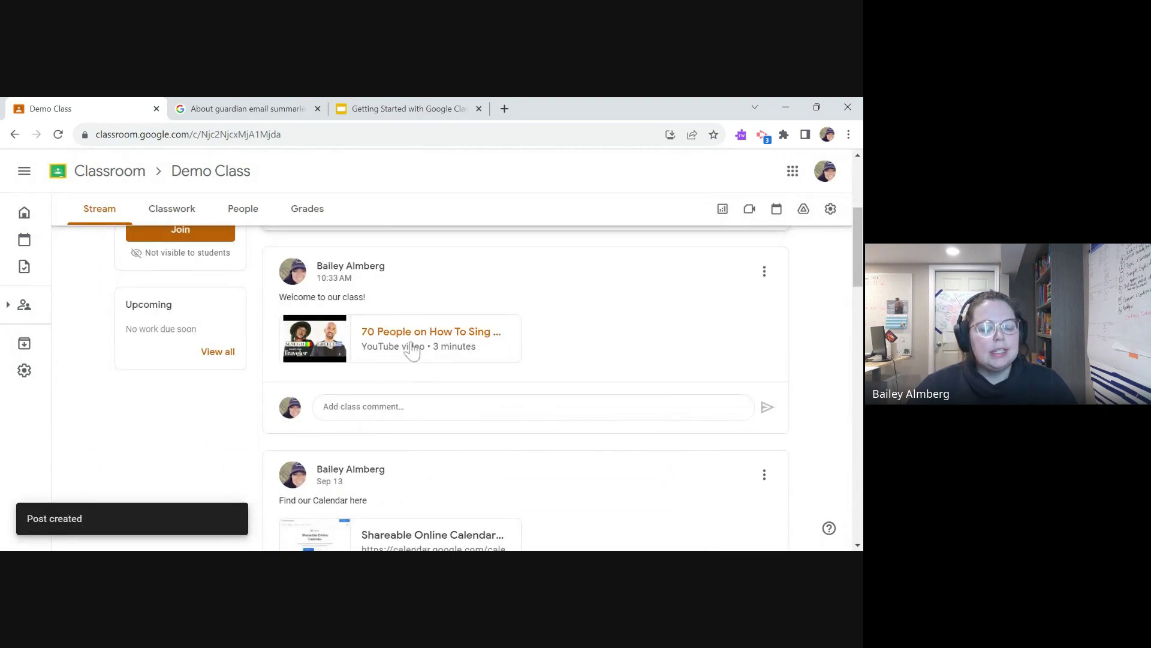
- Play the video attached to the "Welcome to our class!" post with its sound muted, and close the player
scroll(409, 362, up, 2)
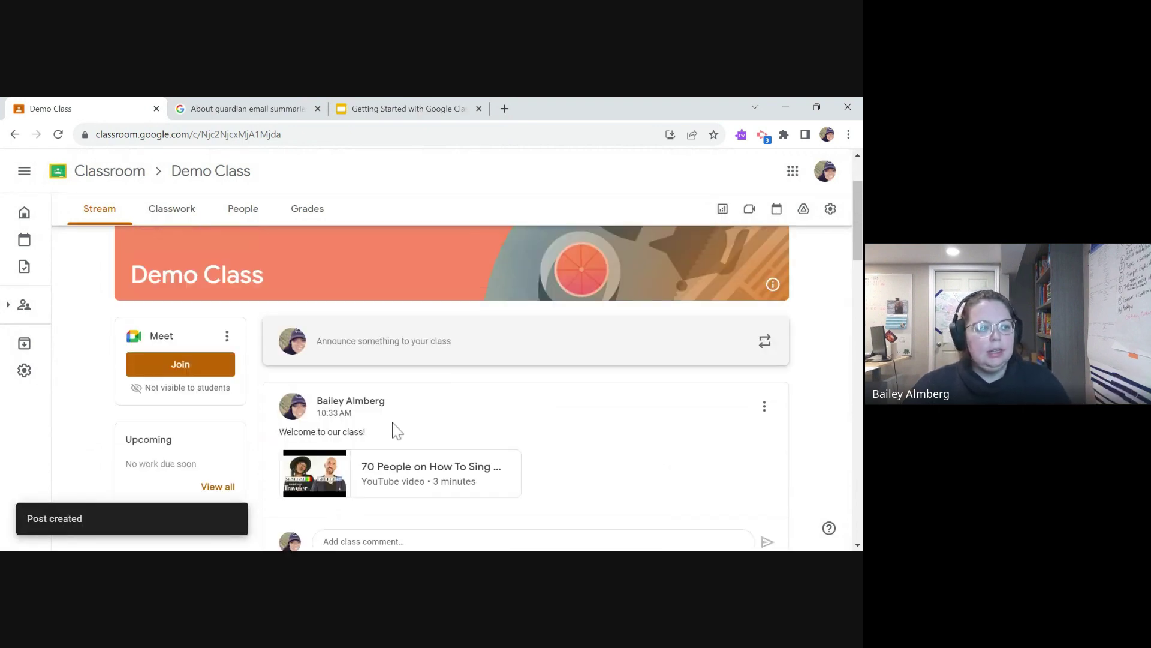
click(412, 487)
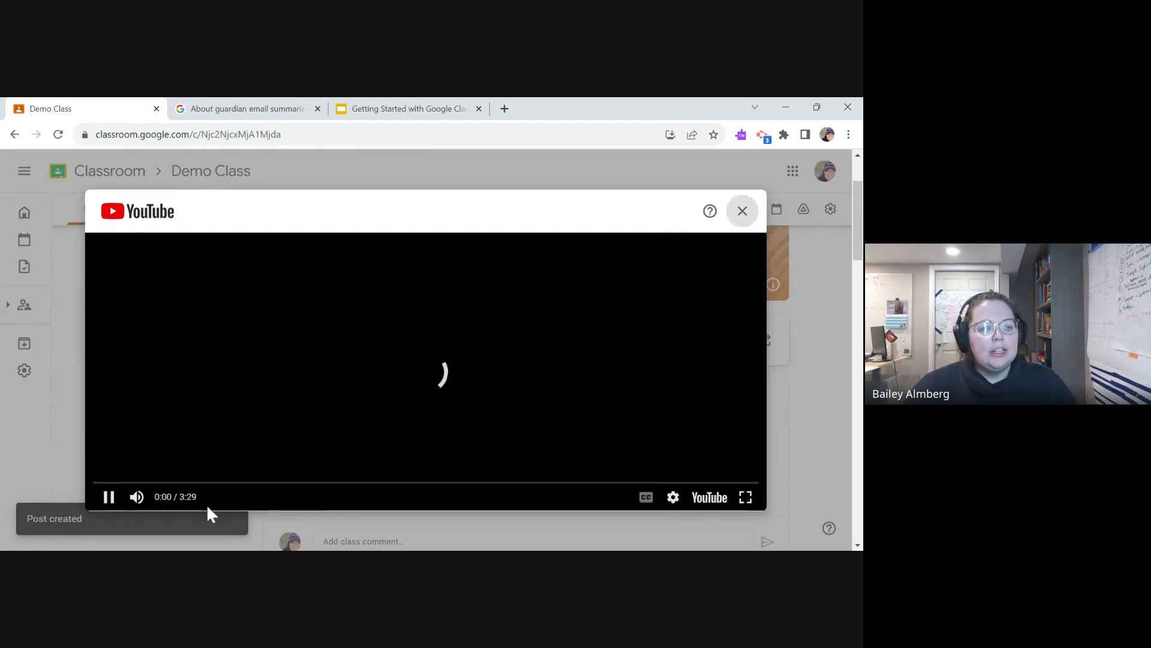
click(137, 497)
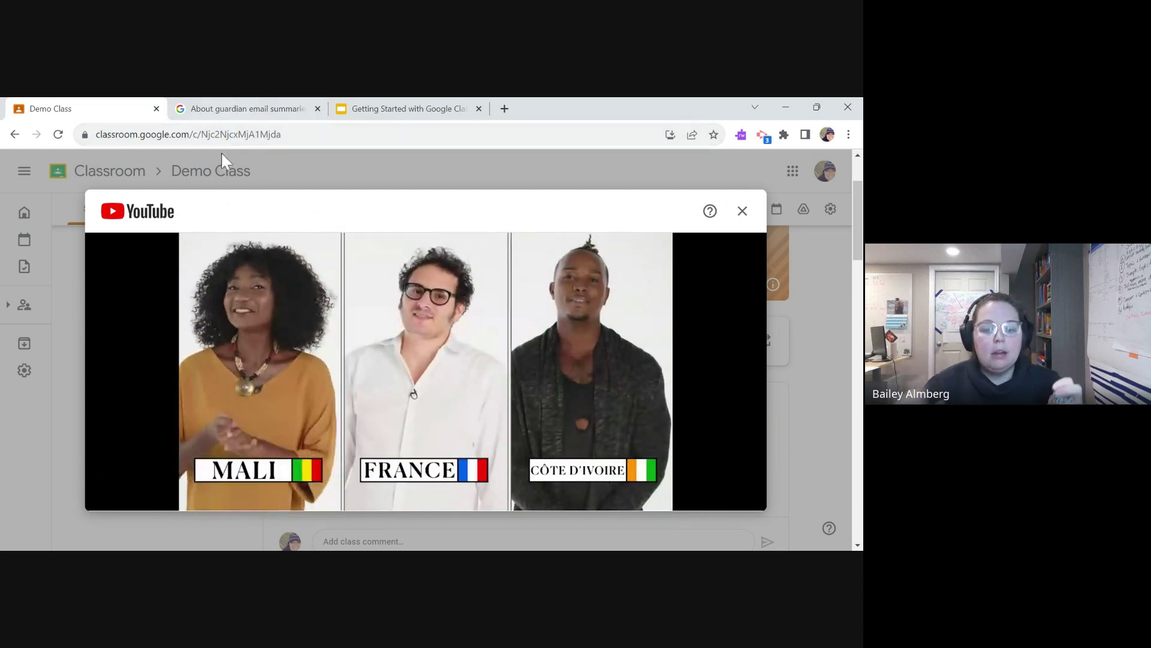
mouse_move(324, 292)
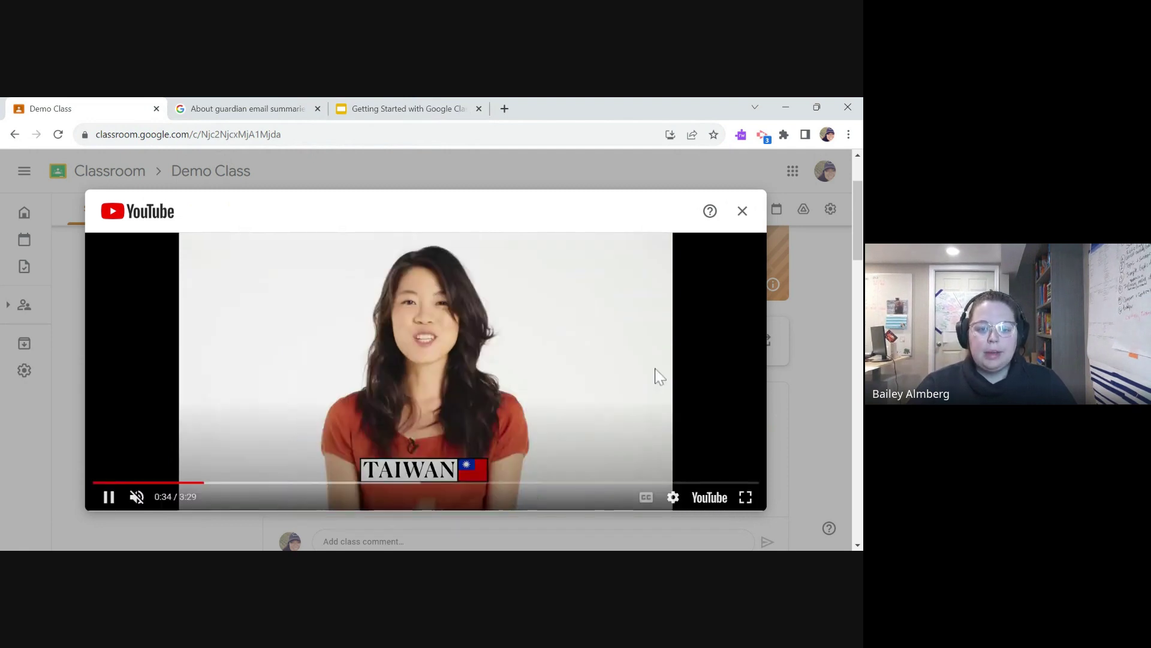
click(742, 211)
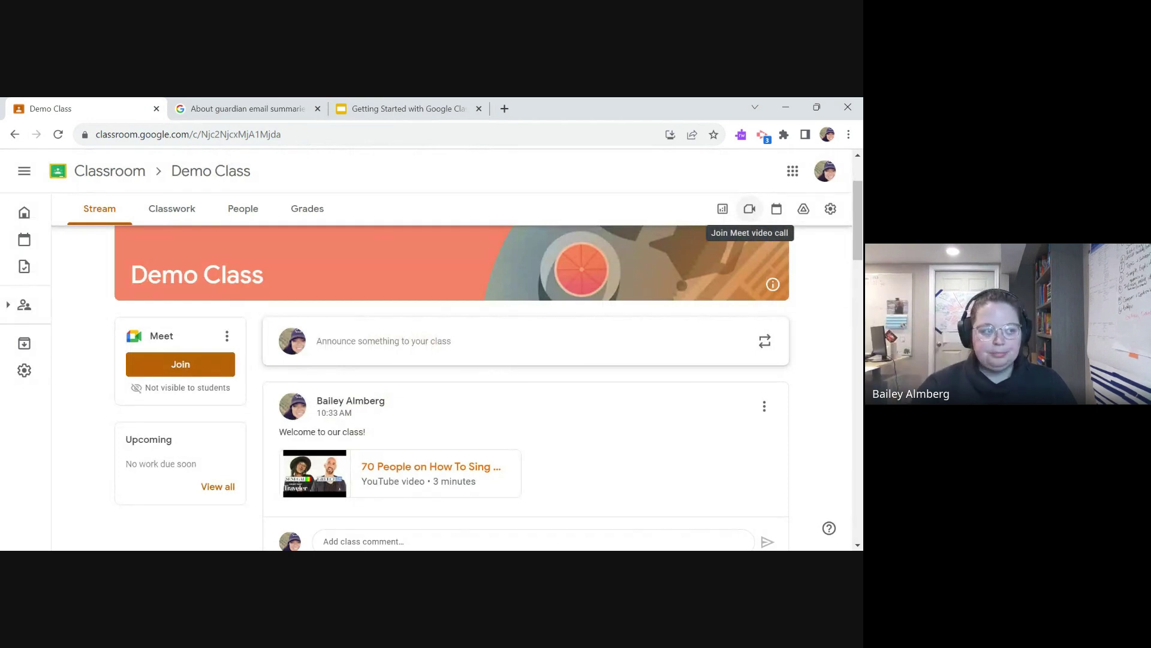
- Start a new Demo Class announcement to check which add-ons can be attached, and cancel the announcement
scroll(326, 342, down, 1)
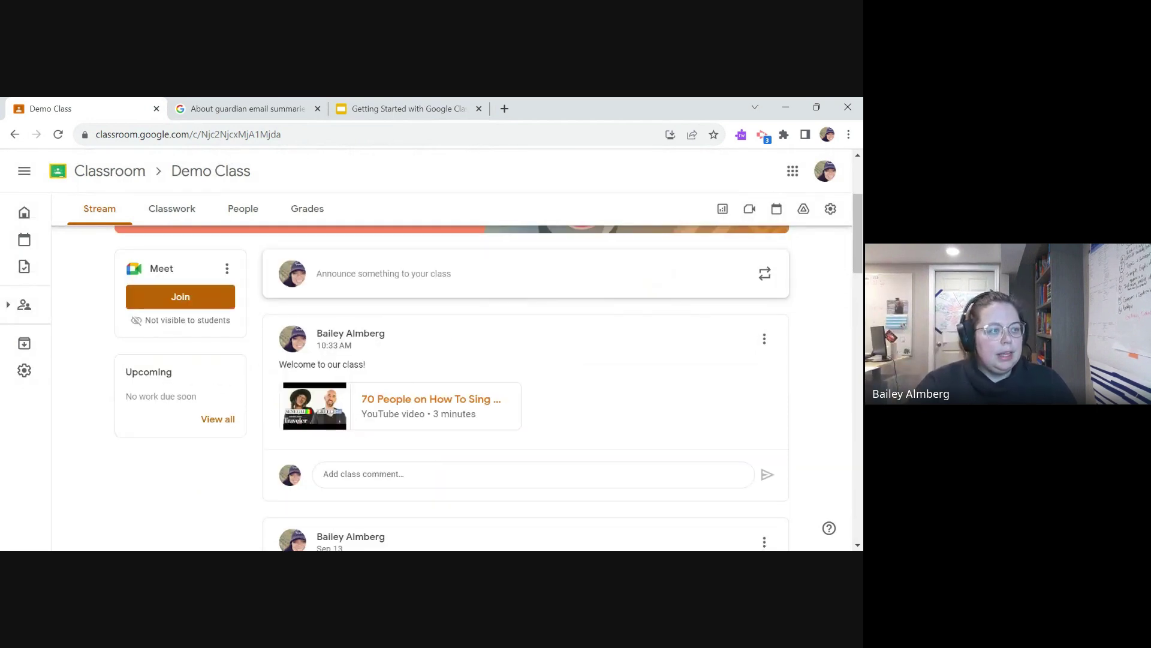
click(525, 264)
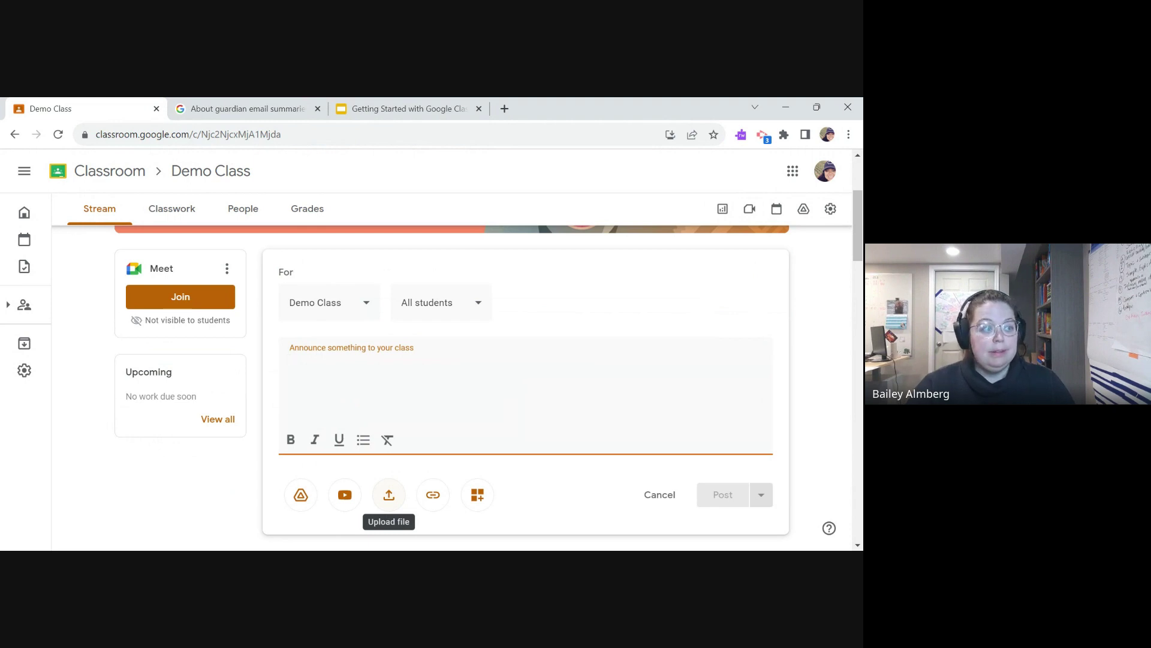
click(478, 504)
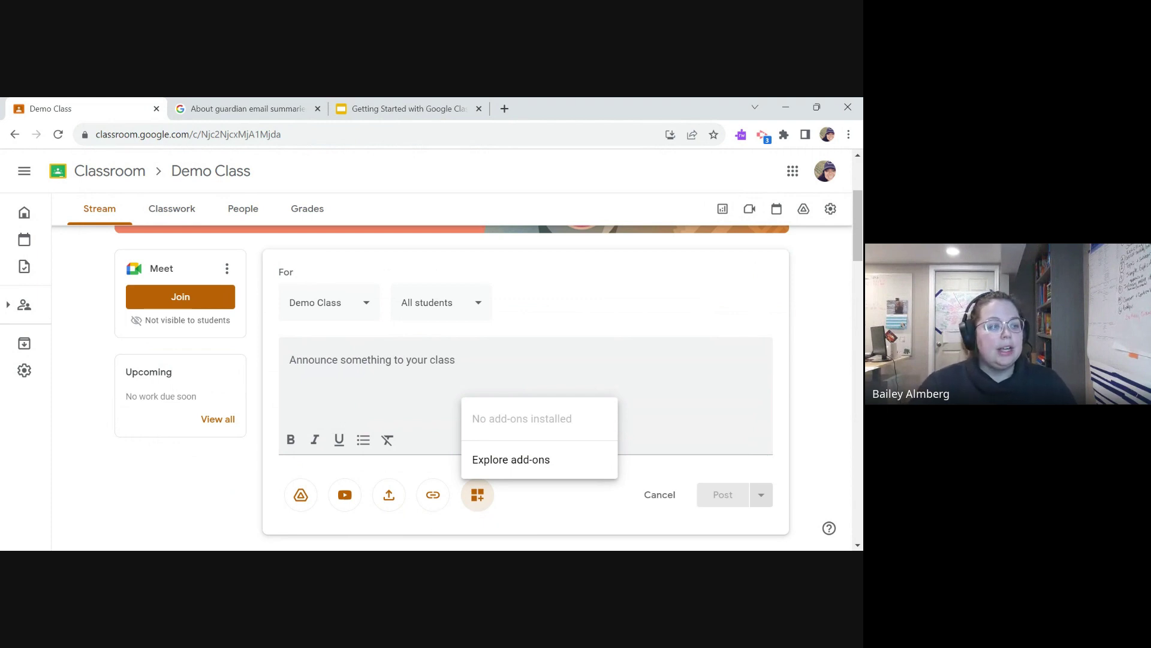
click(667, 499)
click(659, 501)
scroll(575, 472, down, 2)
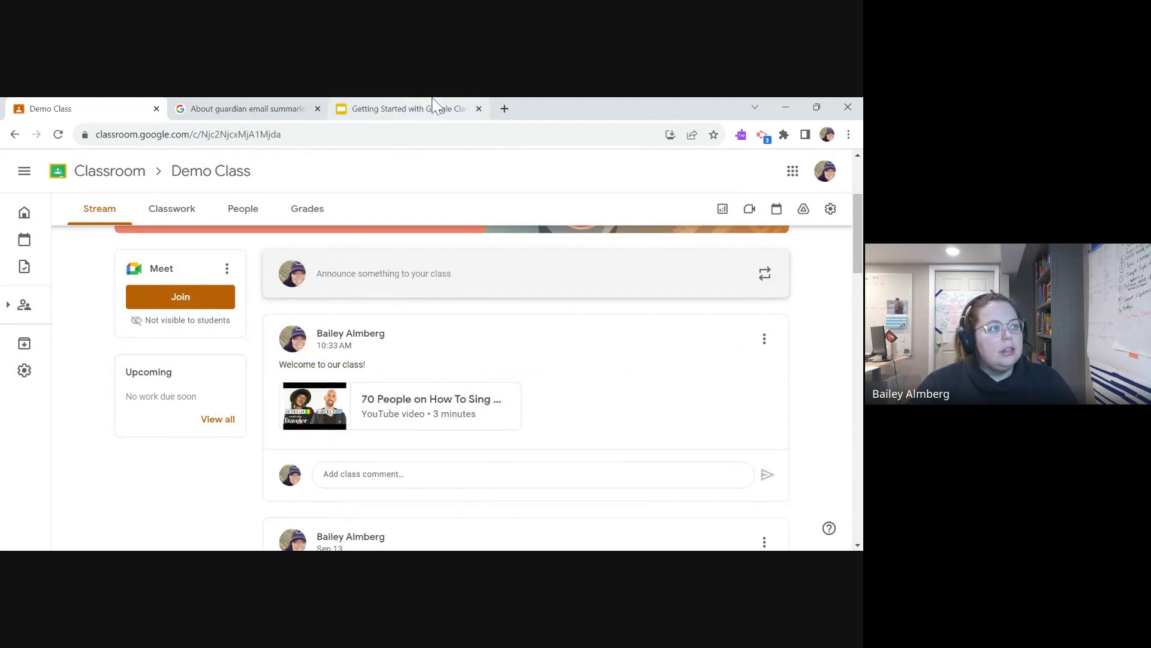
- After viewing the presentation's announcement options slide, start a Demo Class announcement, try adding Test and English 7 as recipients, and deselect both
click(412, 107)
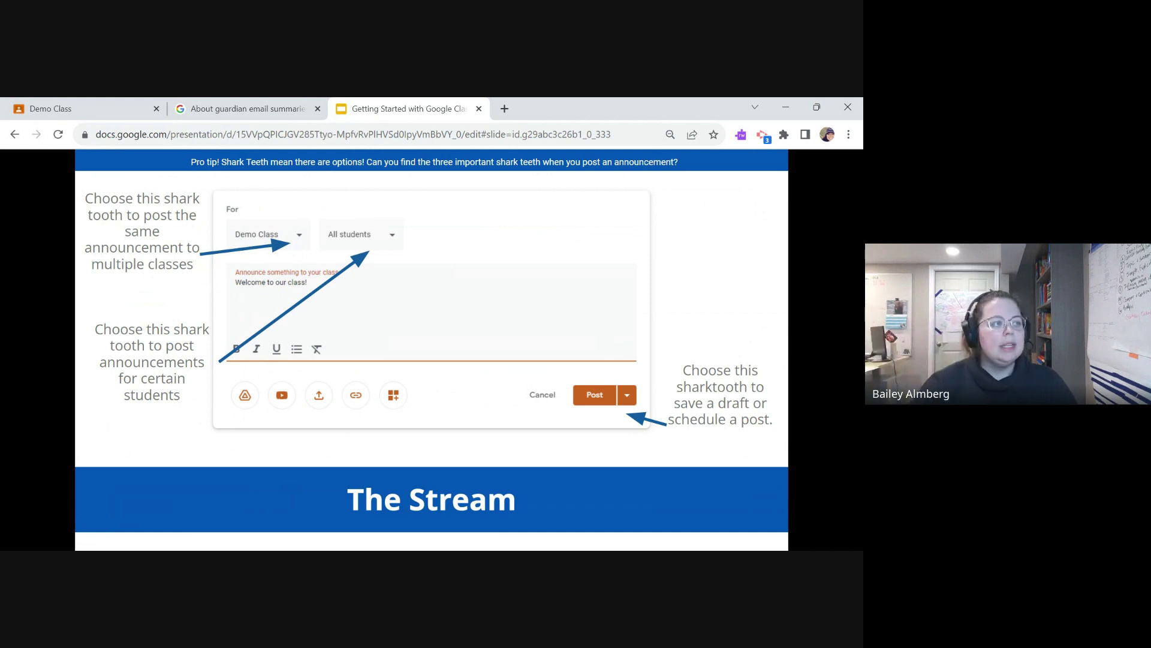
click(85, 108)
click(332, 275)
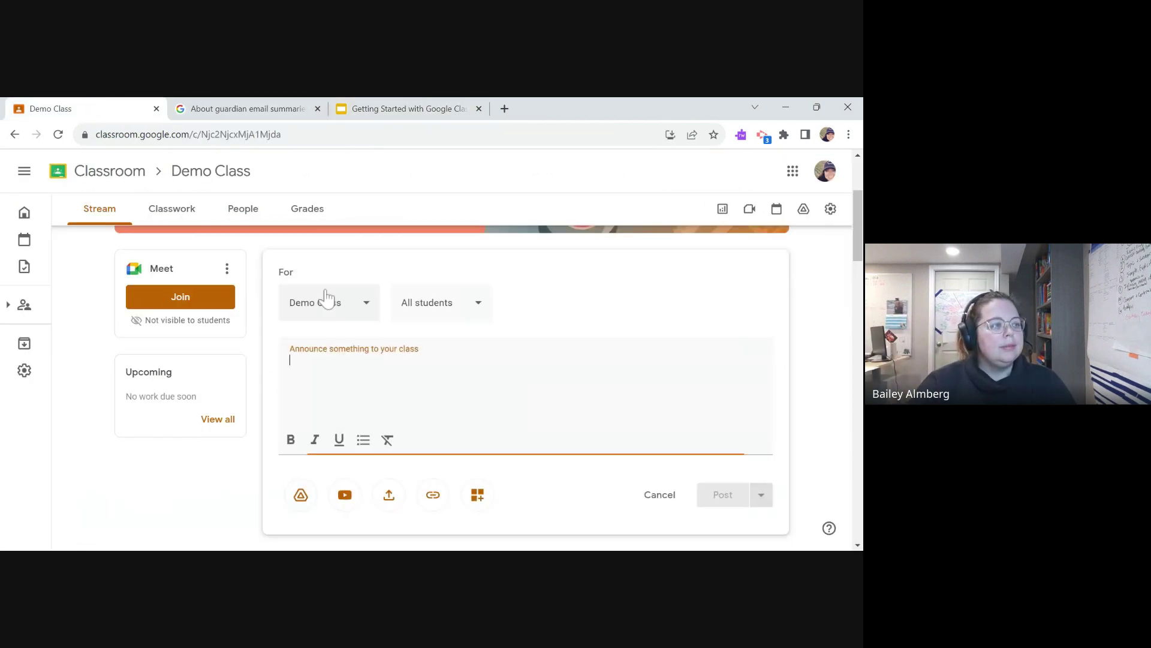
click(326, 301)
click(298, 383)
click(298, 421)
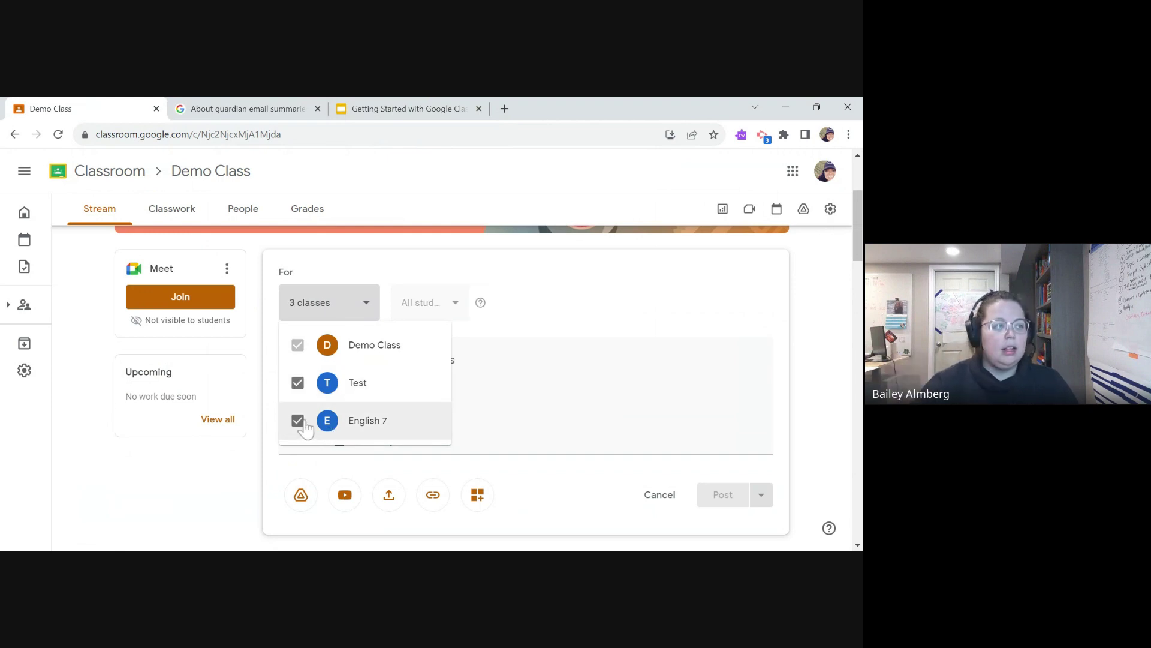
click(298, 421)
click(297, 382)
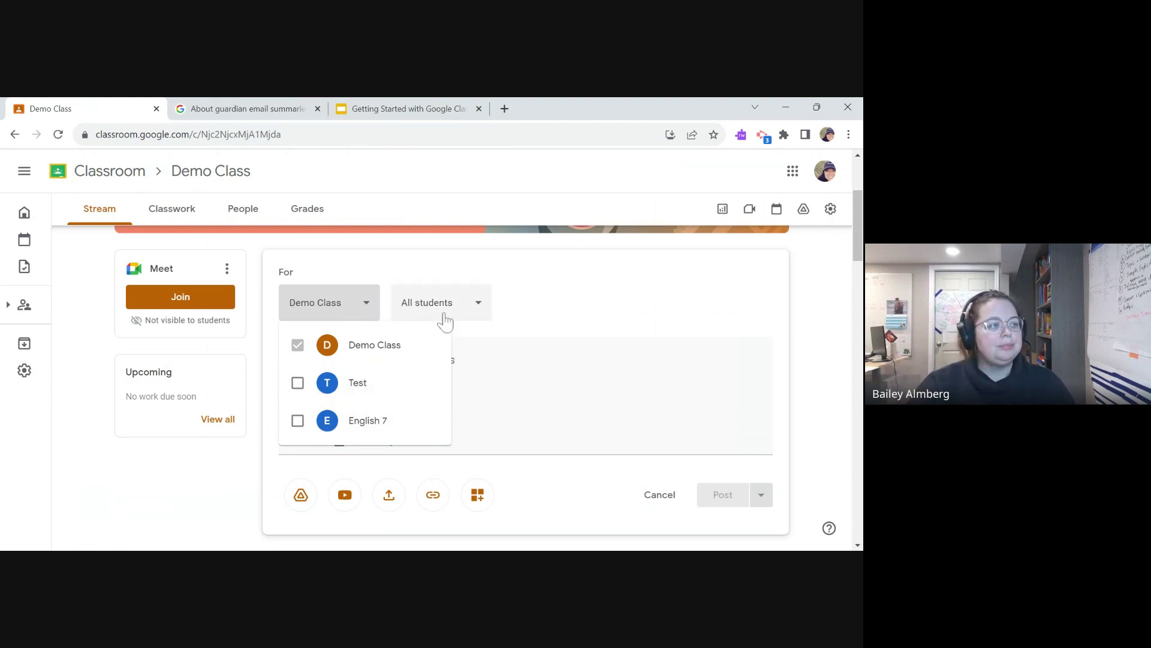
click(603, 292)
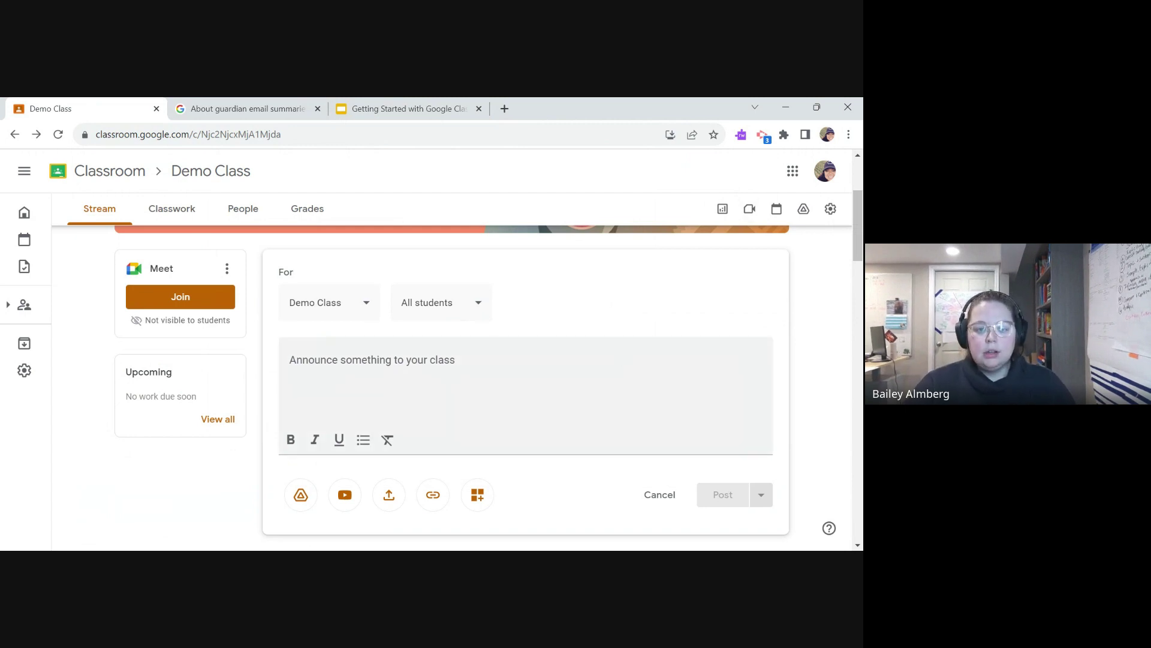
- Try limiting the announcement's recipients to one student, and restore the selection to all students
click(429, 310)
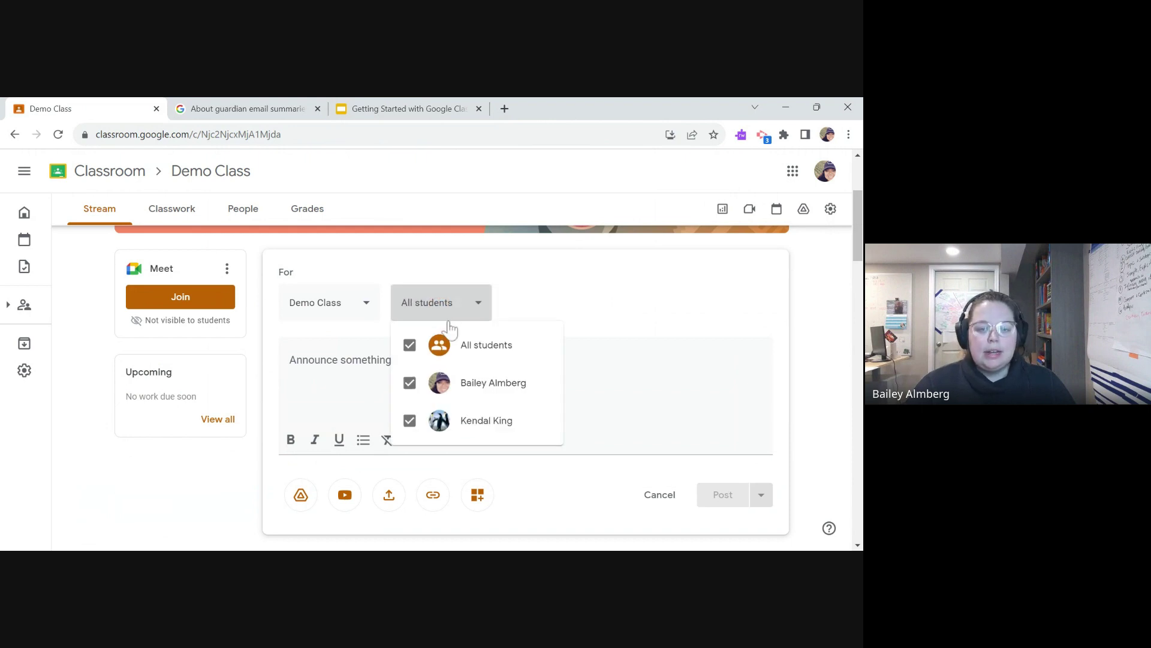
click(410, 417)
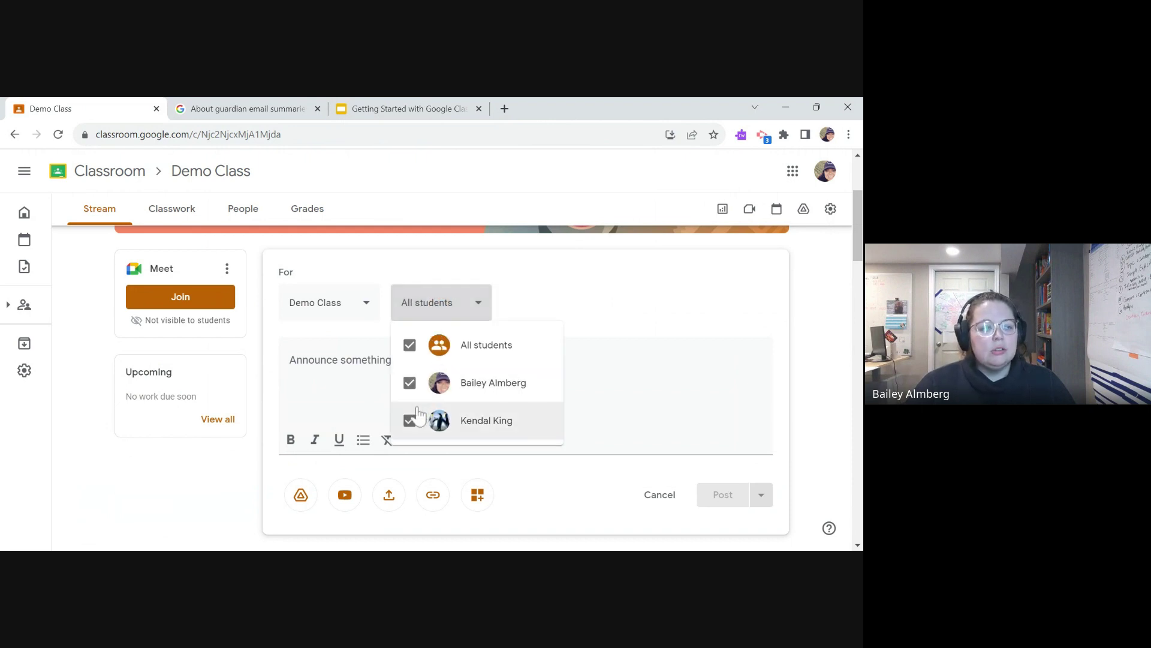
click(411, 417)
click(410, 397)
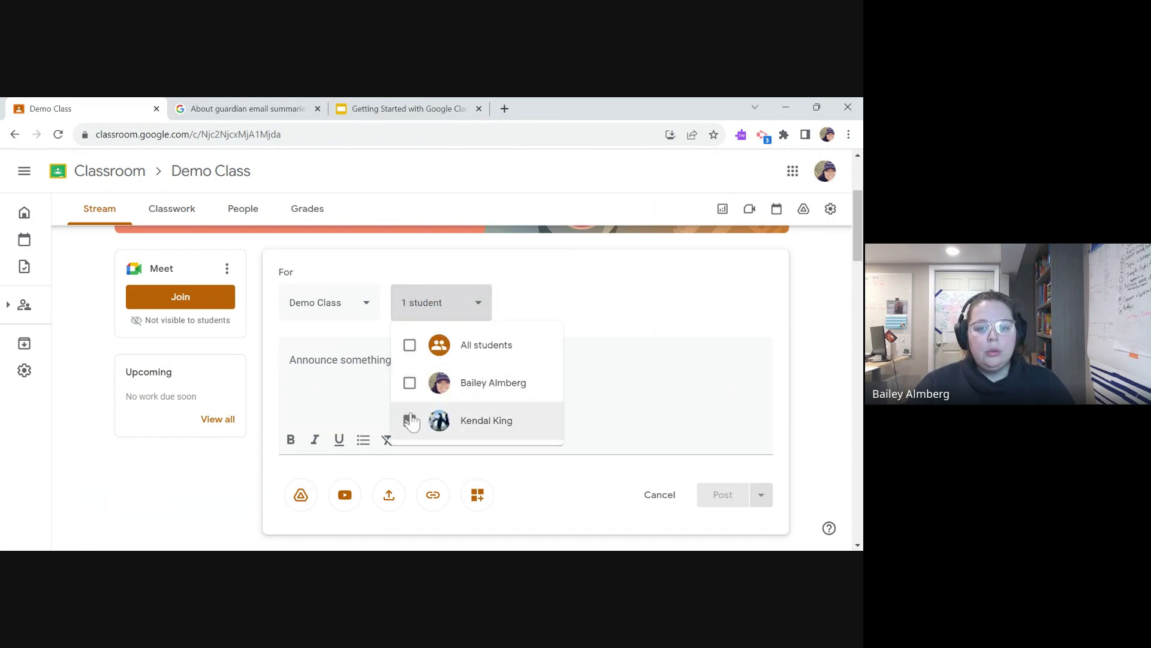
click(411, 397)
click(619, 301)
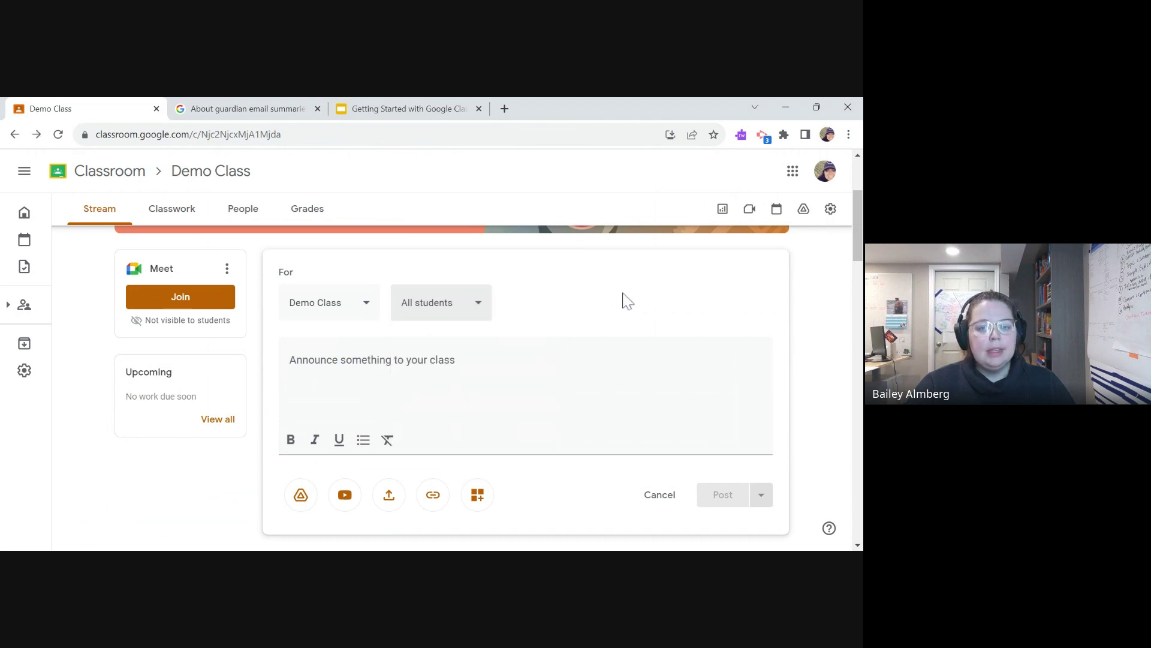
- Enter "Announcement" as the text of the new Demo Class announcement
key(Tab)
text(Announcemnt)
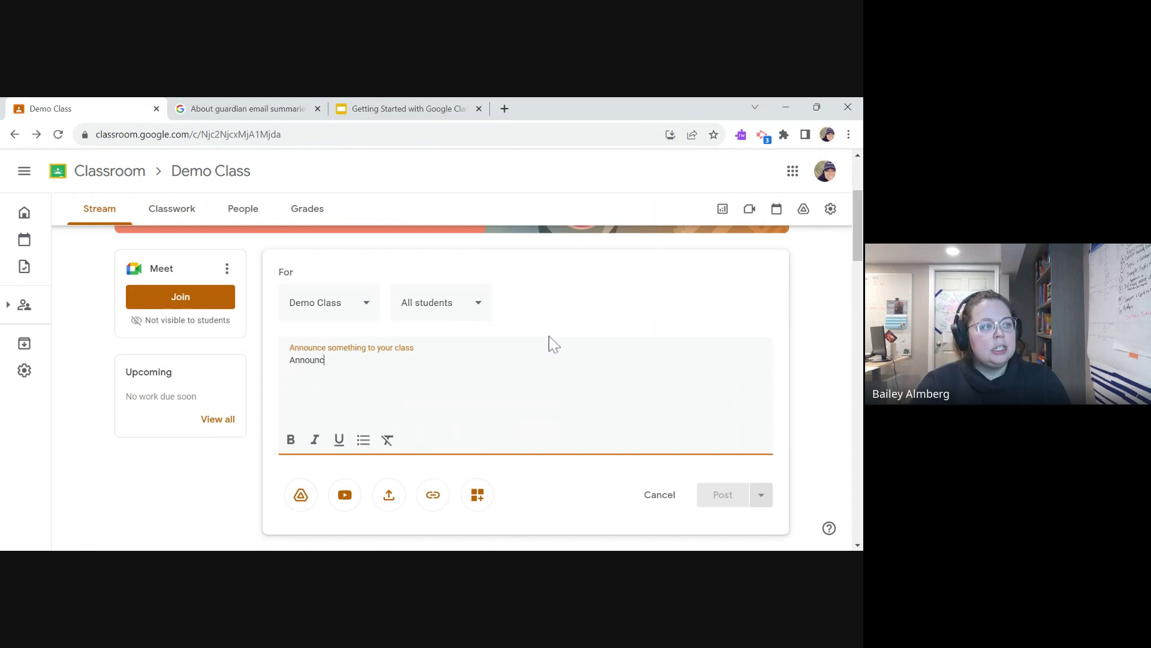
key(BackSpace)
key(BackSpace)
key(BackSpace)
text(ent)
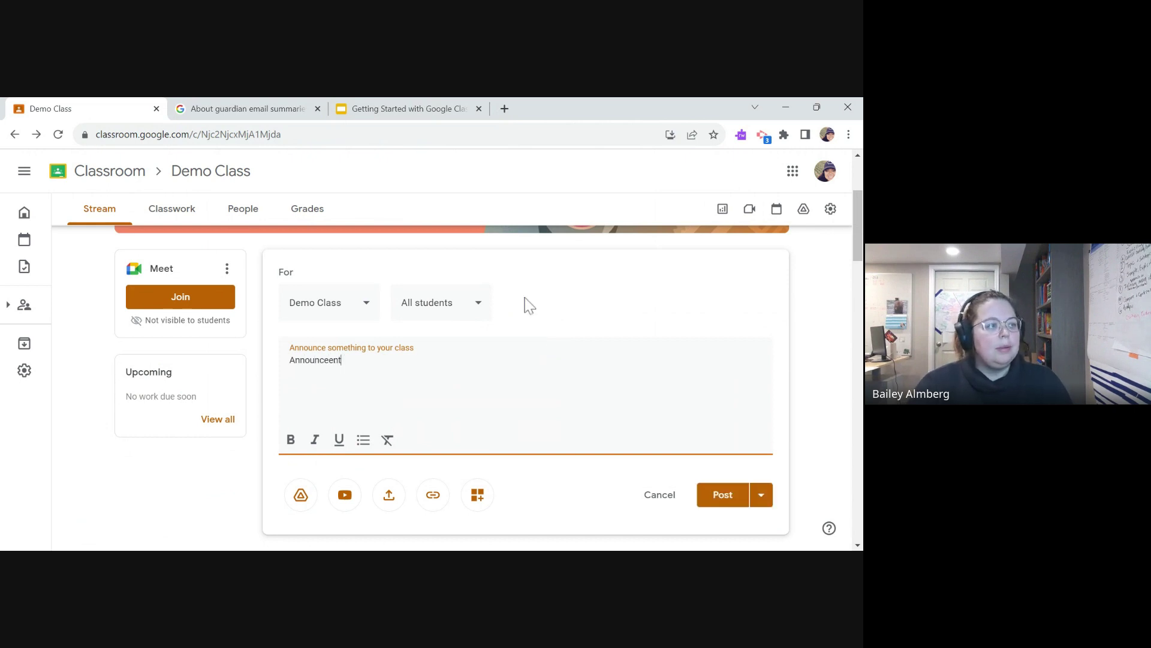
key(BackSpace)
key(BackSpace)
key(BackSpace)
text(ment)
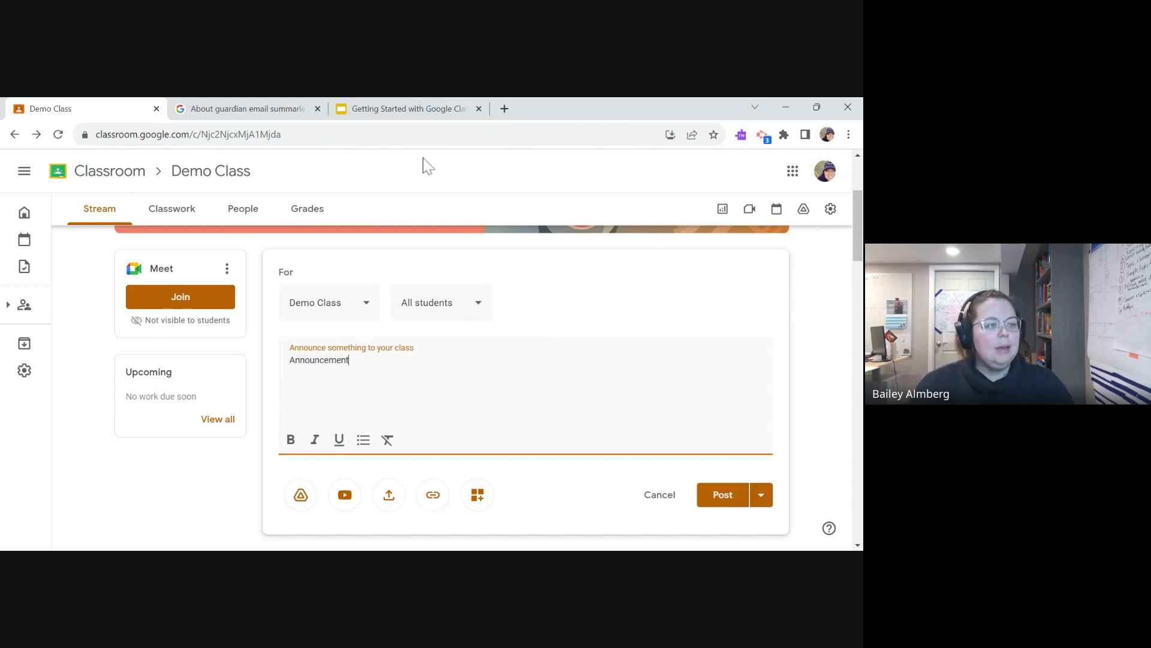
- Examine the date and time settings for scheduling the announcement, and cancel the scheduling
click(761, 494)
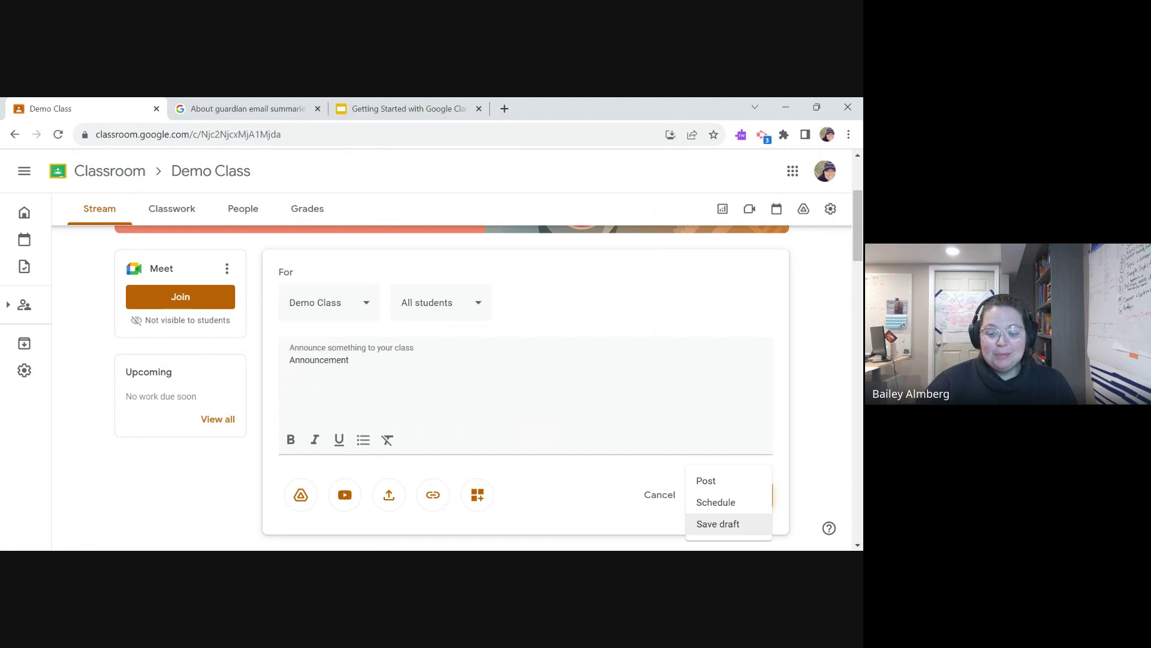
click(737, 503)
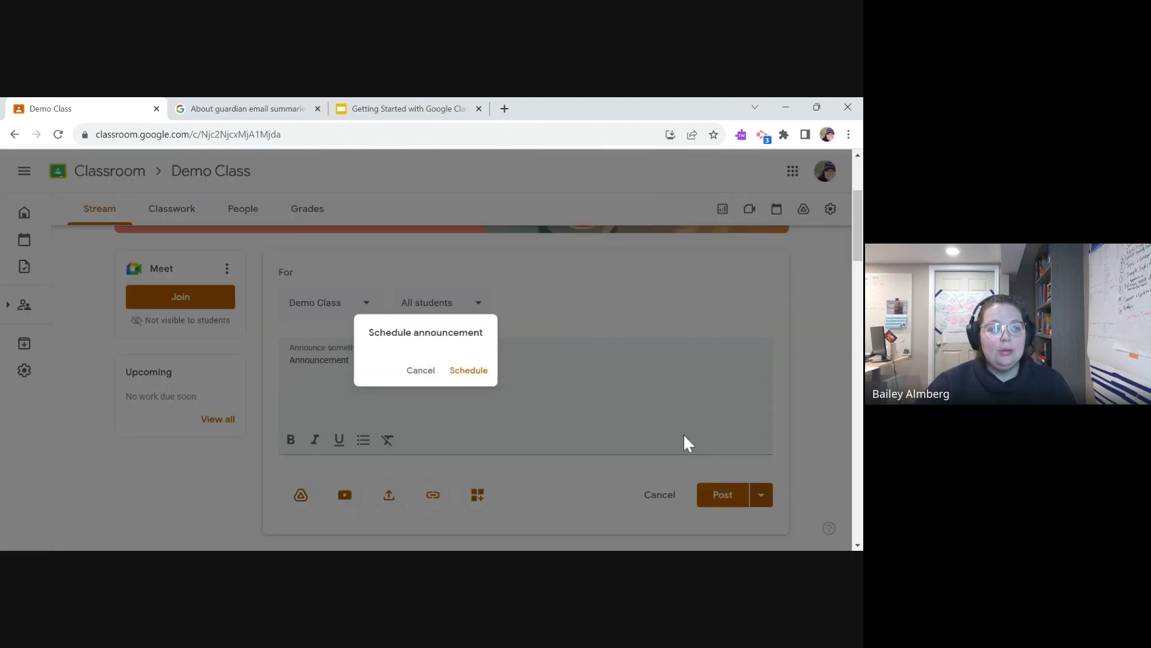
click(390, 368)
click(378, 368)
double_click(378, 368)
key(ctrl+a)
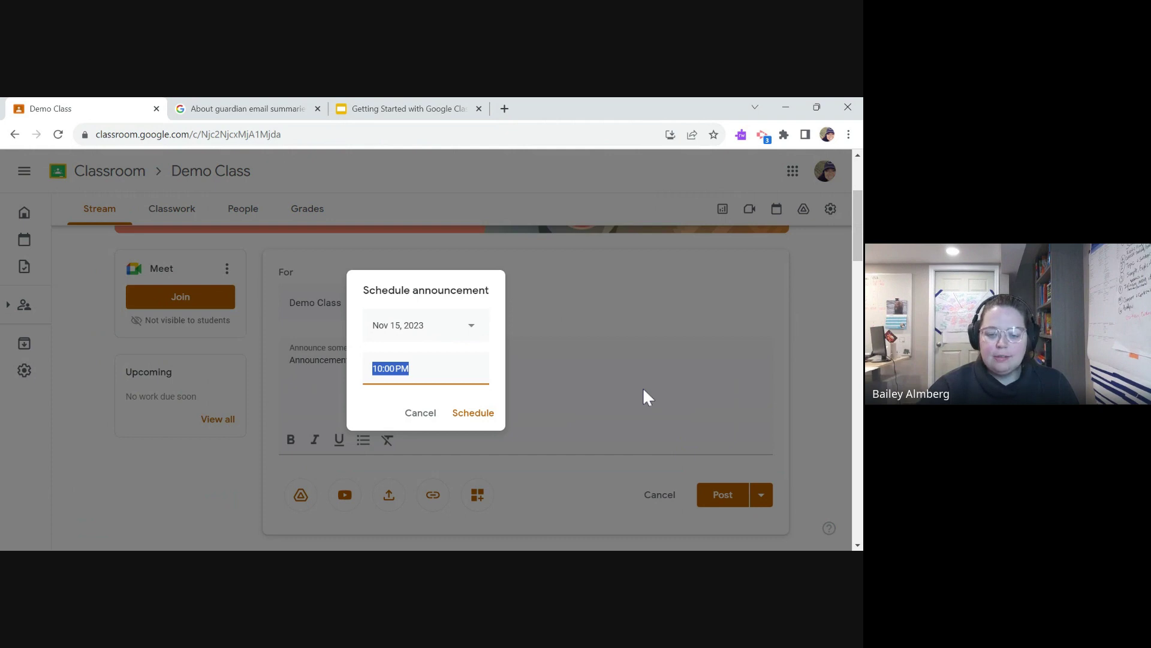
click(420, 412)
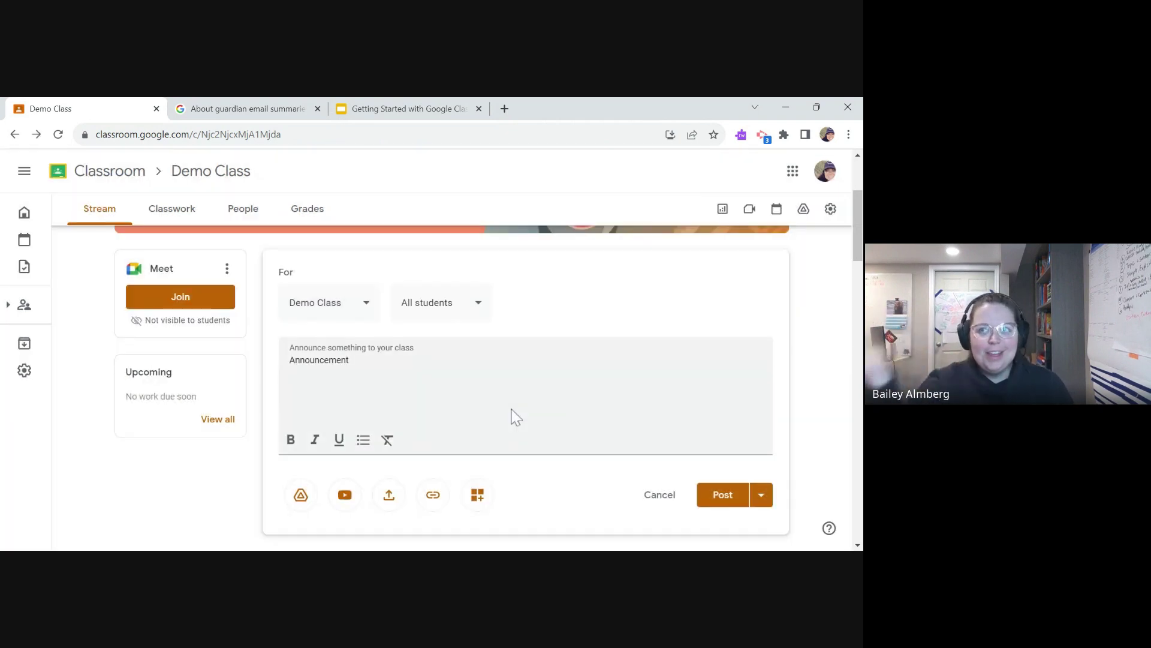
- Switch to the Getting Started with Google Classroom presentation and advance to the "Try it out" slide
scroll(526, 384, down, 1)
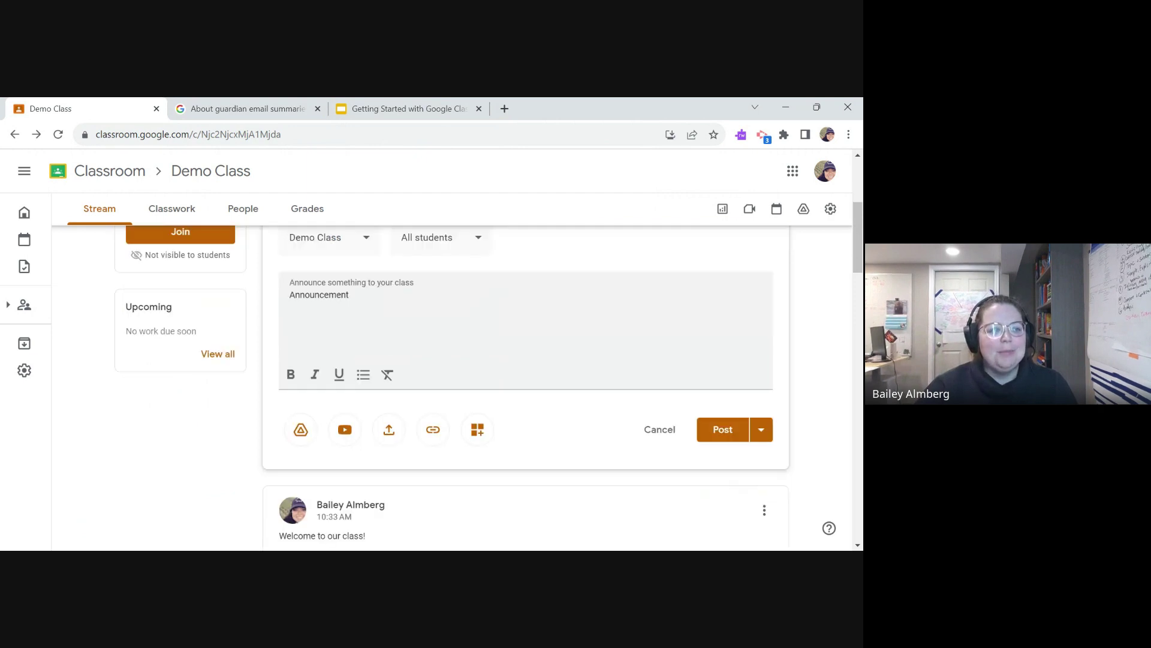
scroll(552, 337, up, 2)
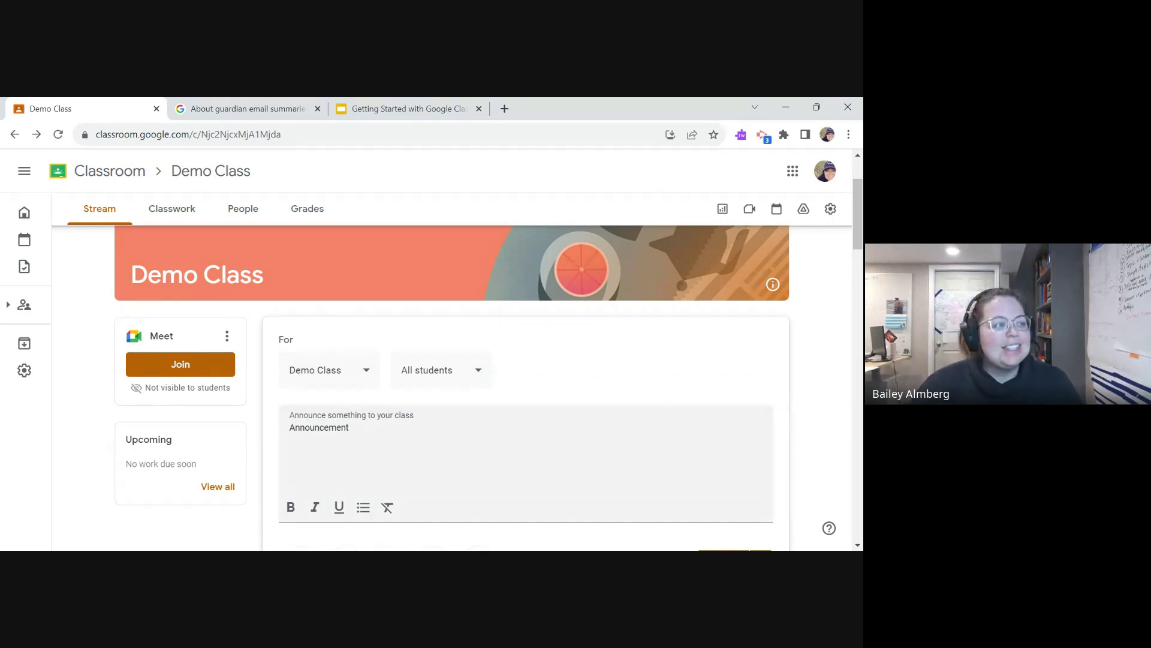
scroll(420, 359, down, 3)
click(390, 108)
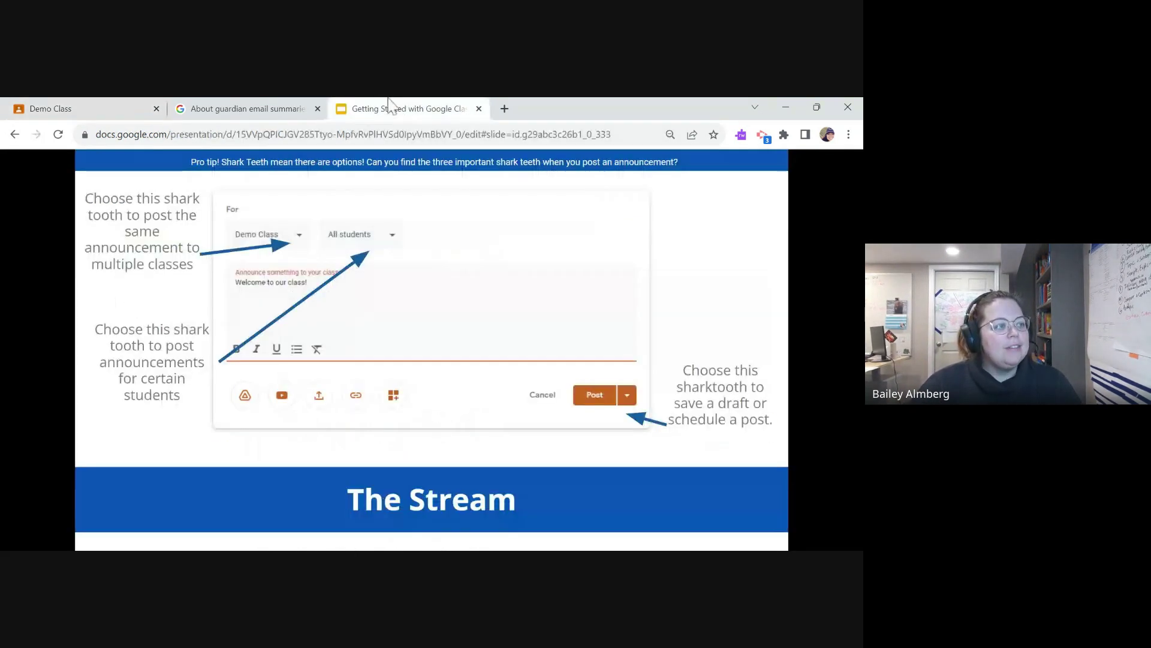
click(205, 403)
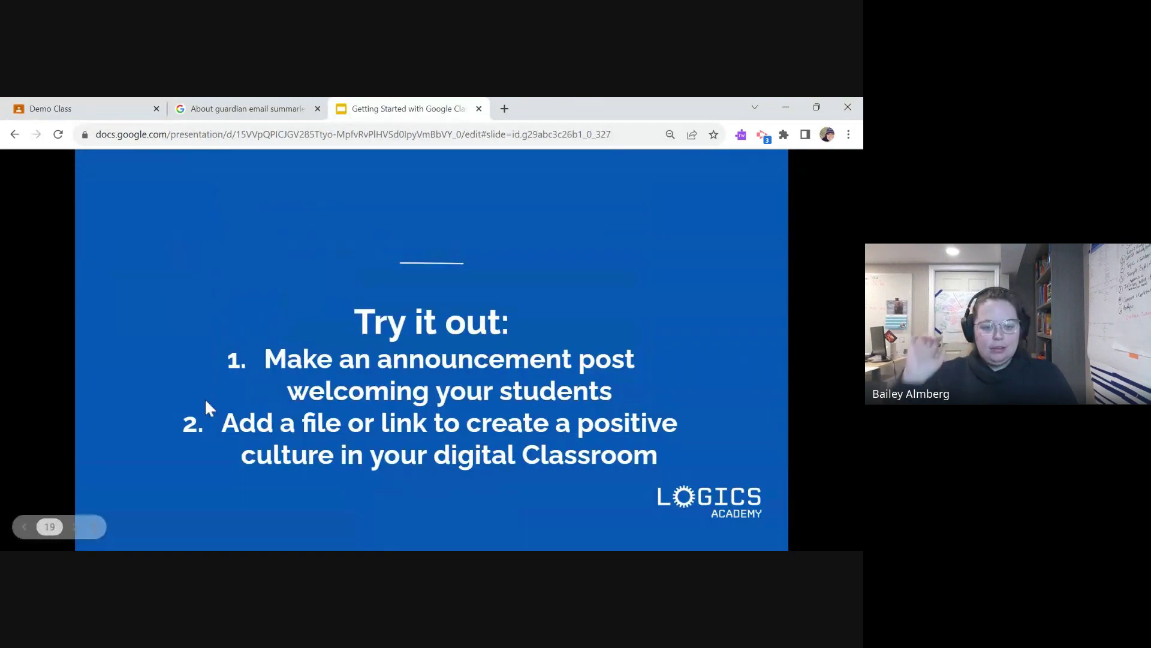
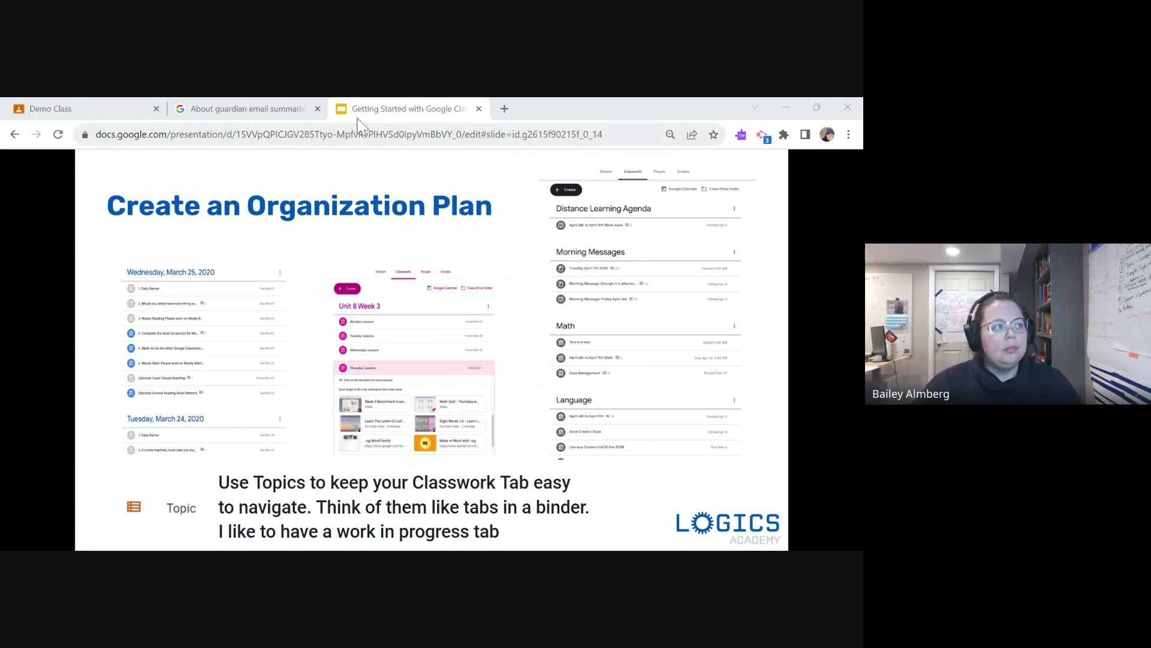
- Switch back to Demo Class, discard the unsaved announcement, and look over the topics on the Classwork page
click(84, 109)
click(171, 208)
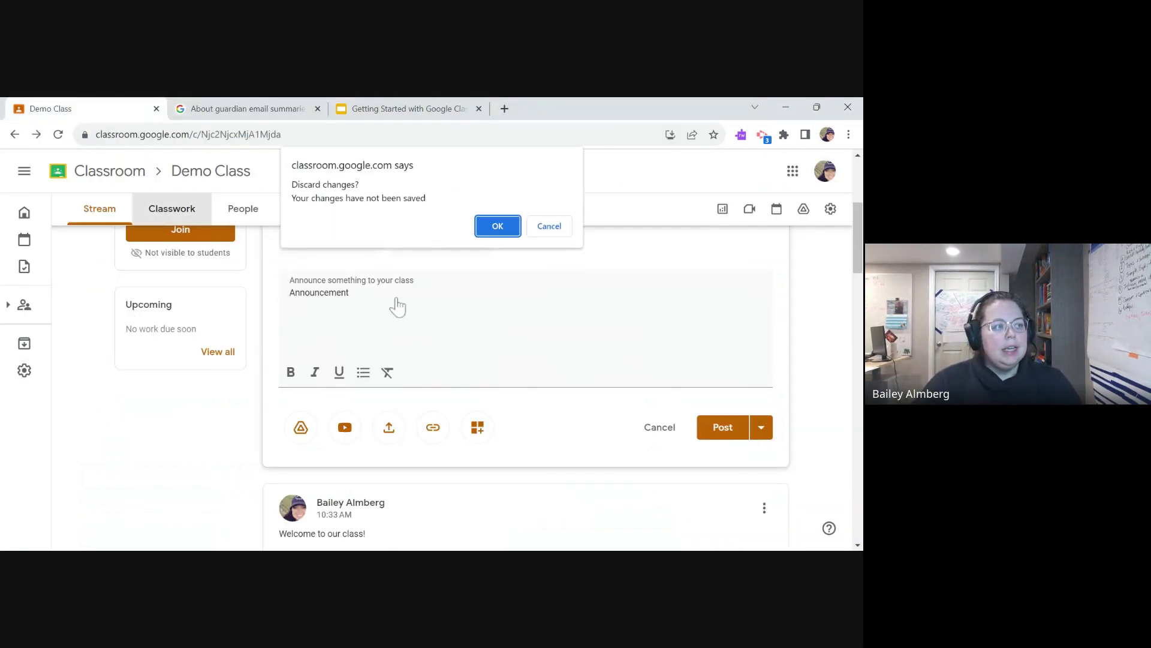
click(498, 225)
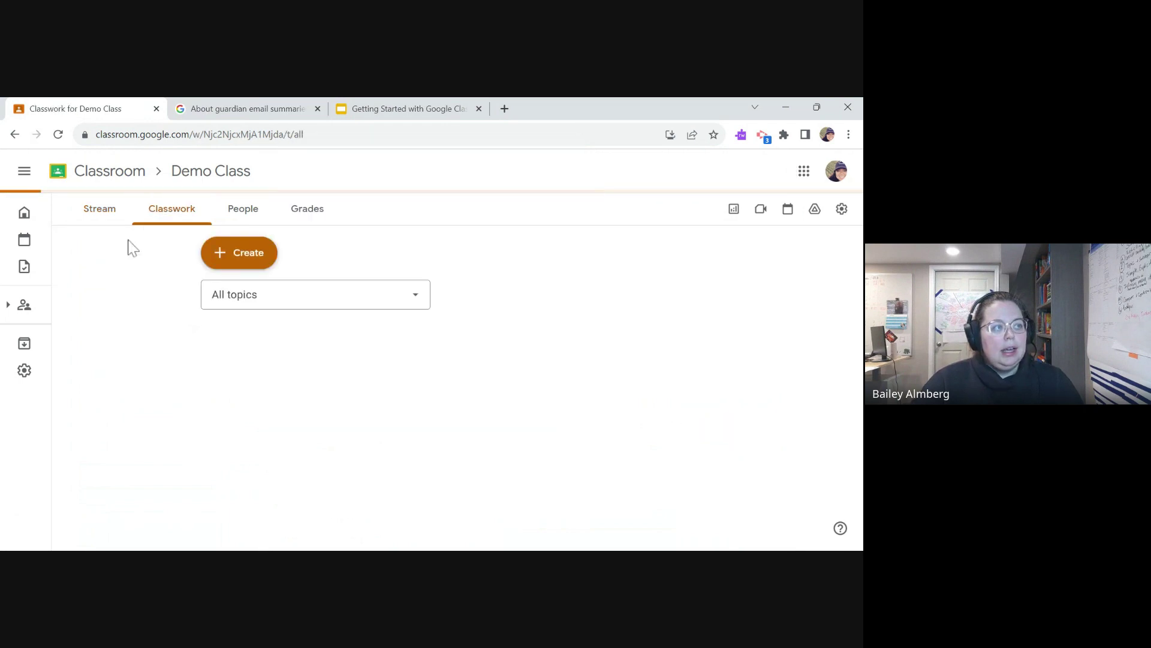
scroll(477, 386, down, 14)
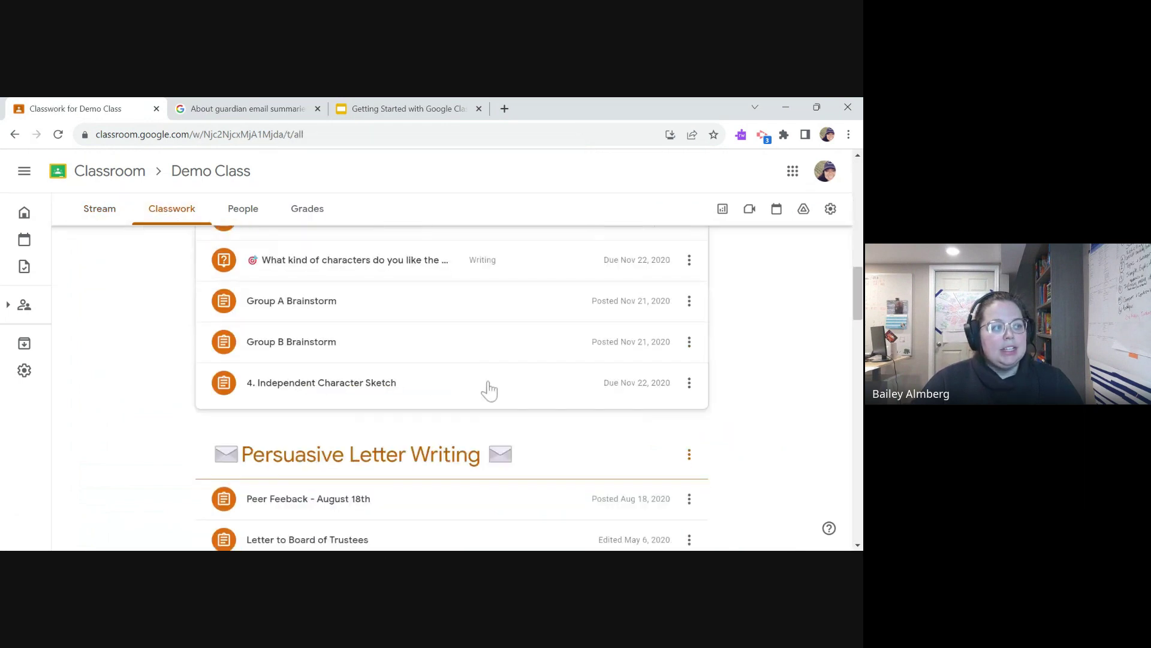
scroll(474, 377, up, 7)
scroll(474, 378, up, 10)
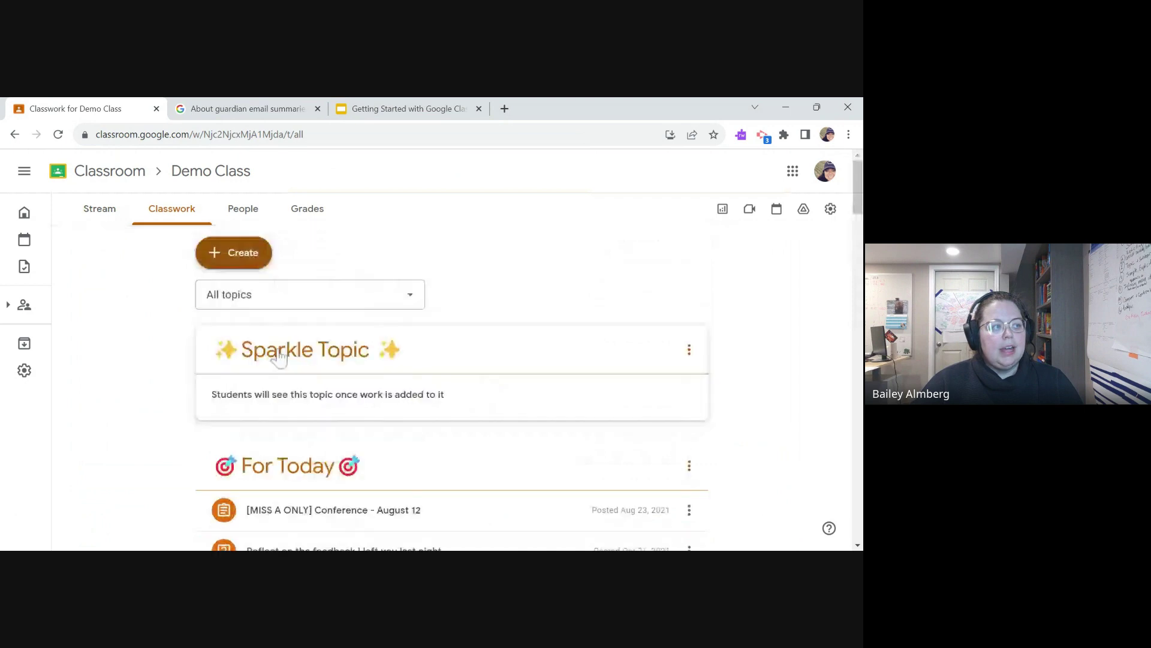
scroll(462, 403, down, 1)
scroll(436, 413, down, 2)
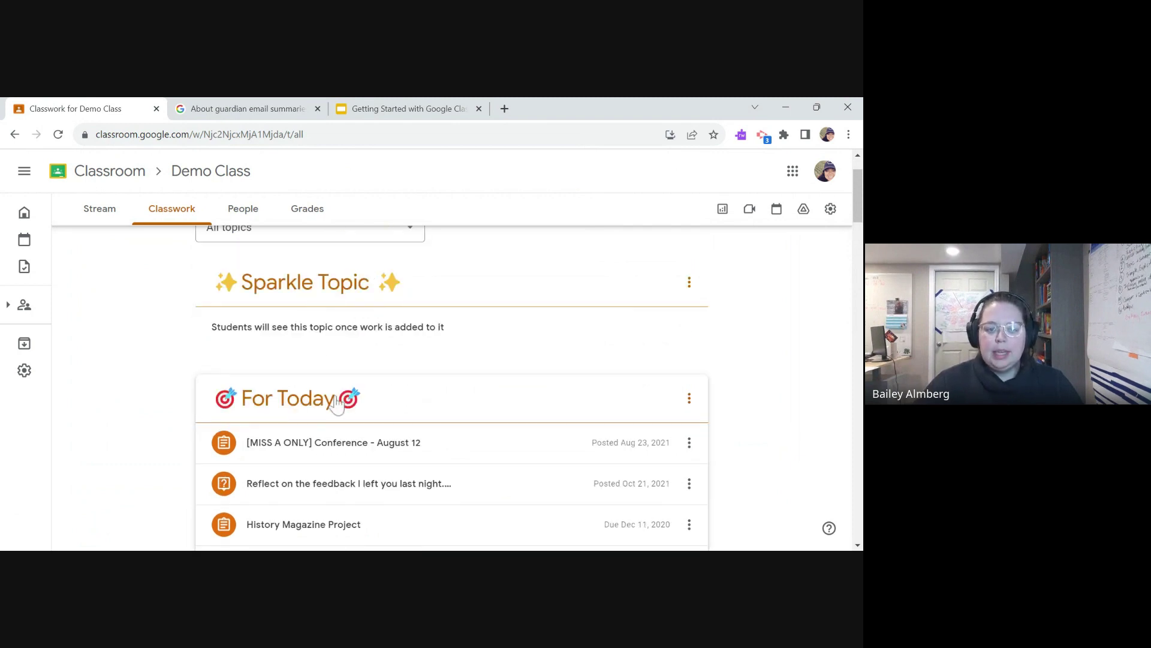
scroll(314, 417, up, 2)
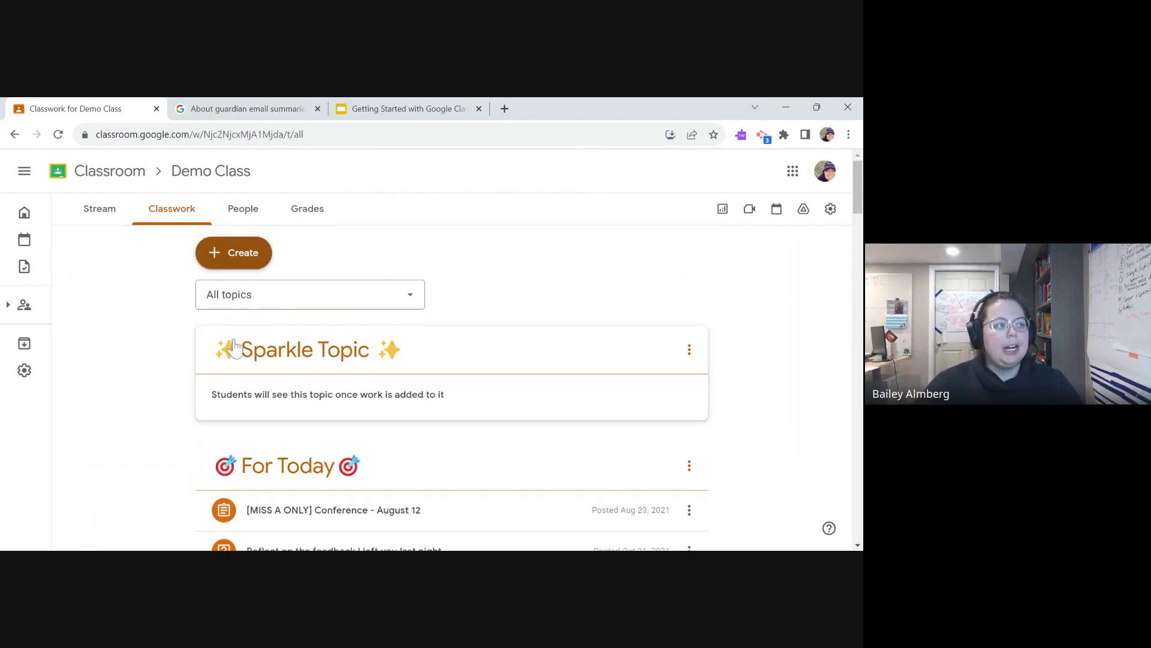
- Start a new topic on the Demo Class Classwork page and enter "For Today" as its name
click(223, 262)
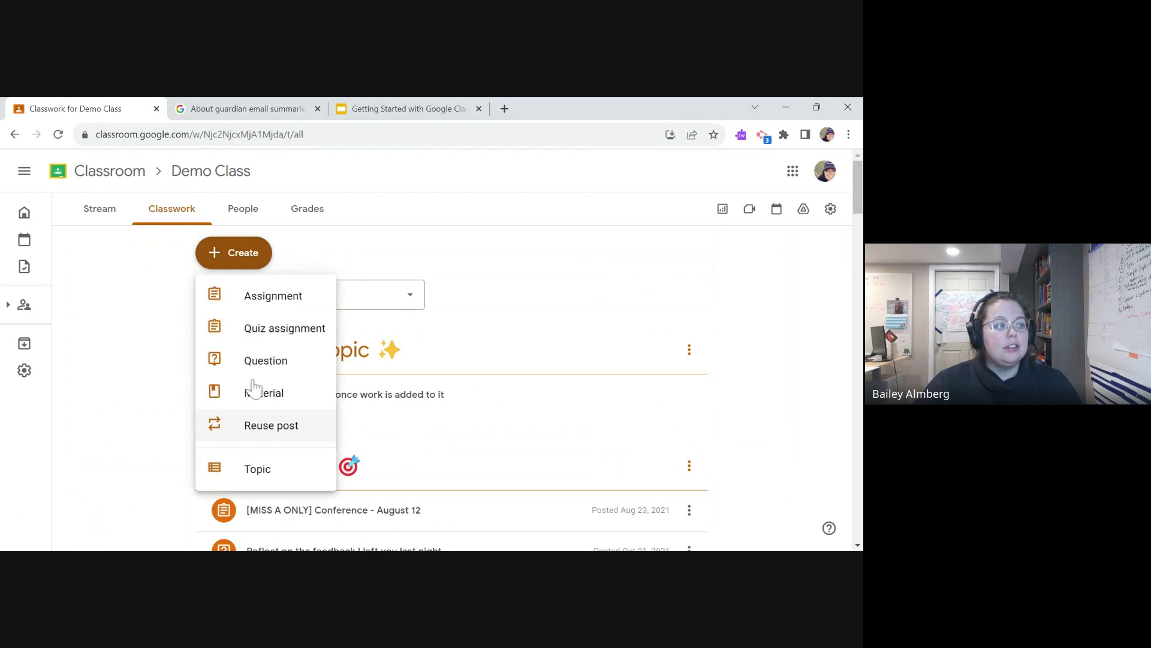
click(254, 468)
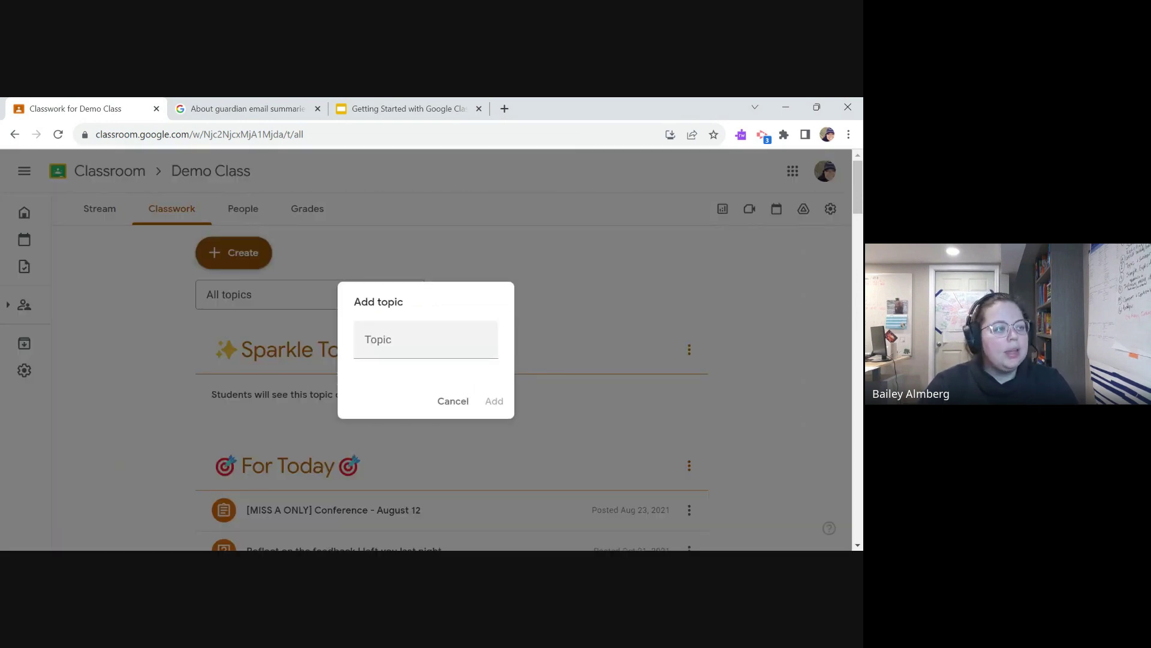
click(425, 340)
text(For )
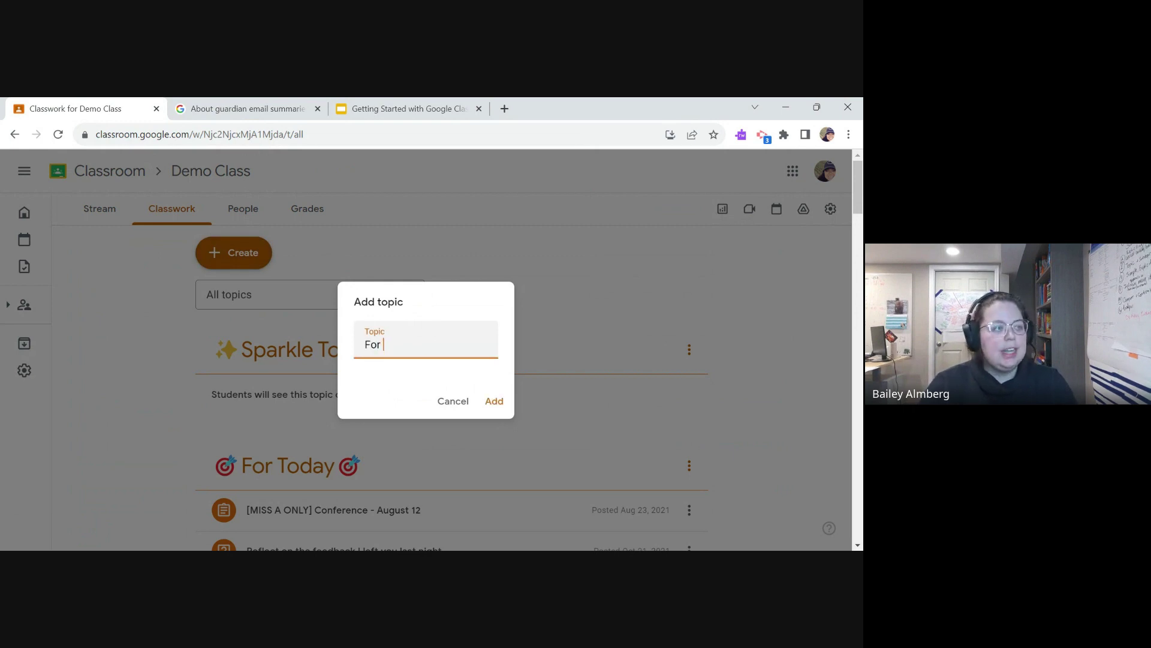
text(Today!)
key(BackSpace)
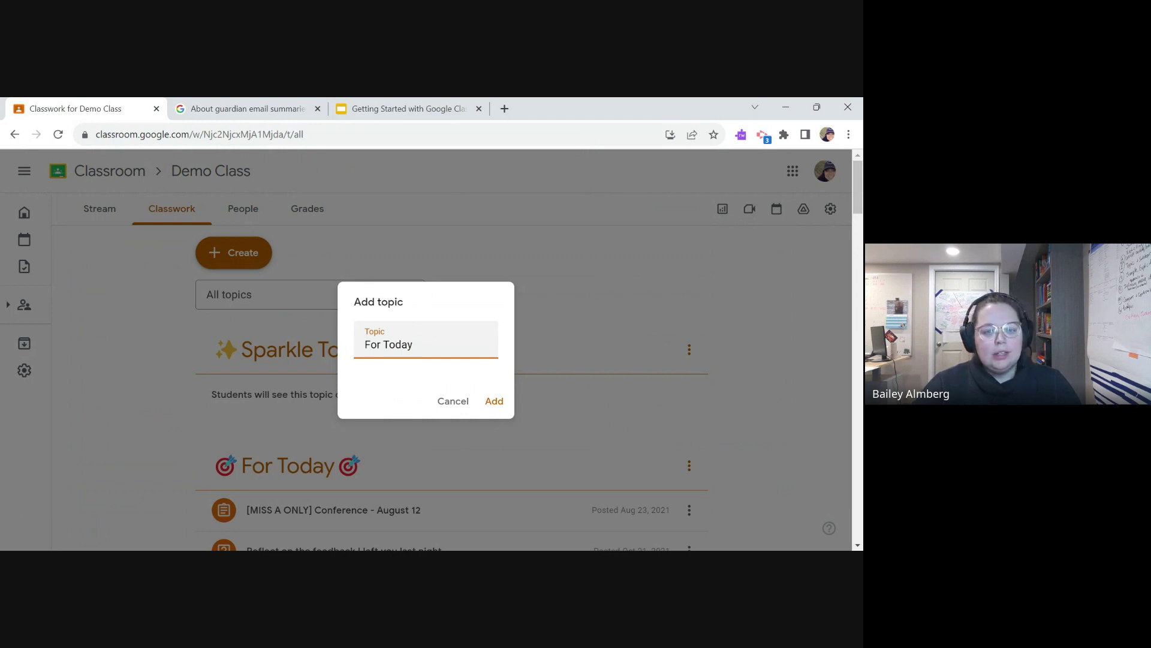
- Search the web for "target emoji" in a new browser tab and copy the bullseye emoji from Emojipedia
key(ctrl+l)
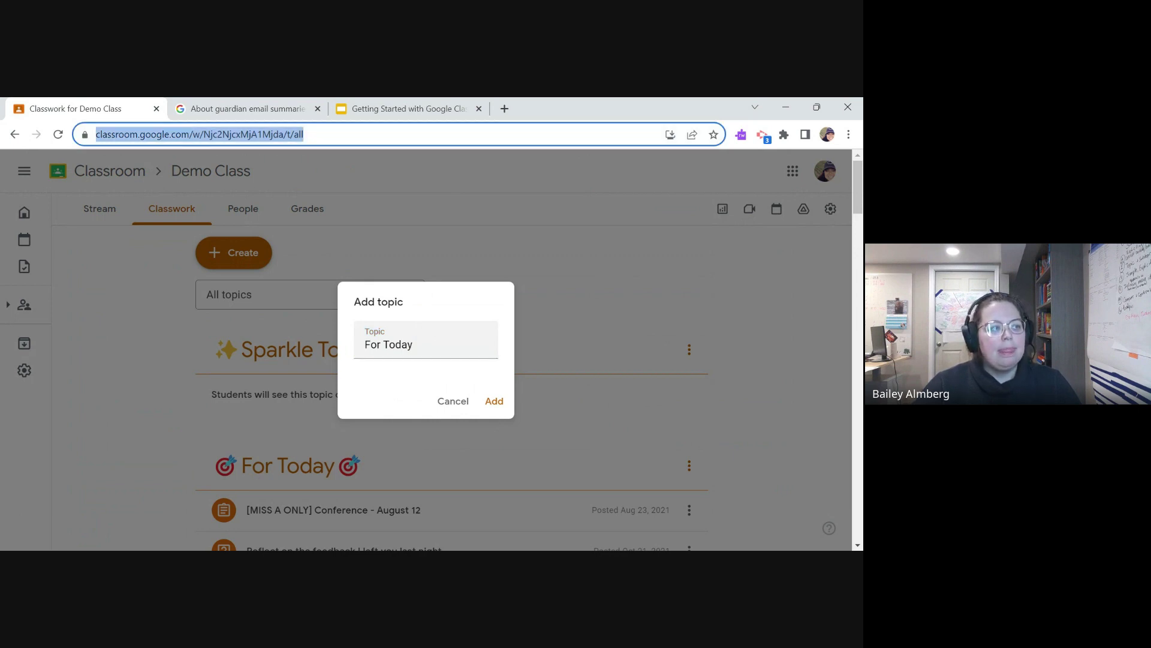
click(505, 108)
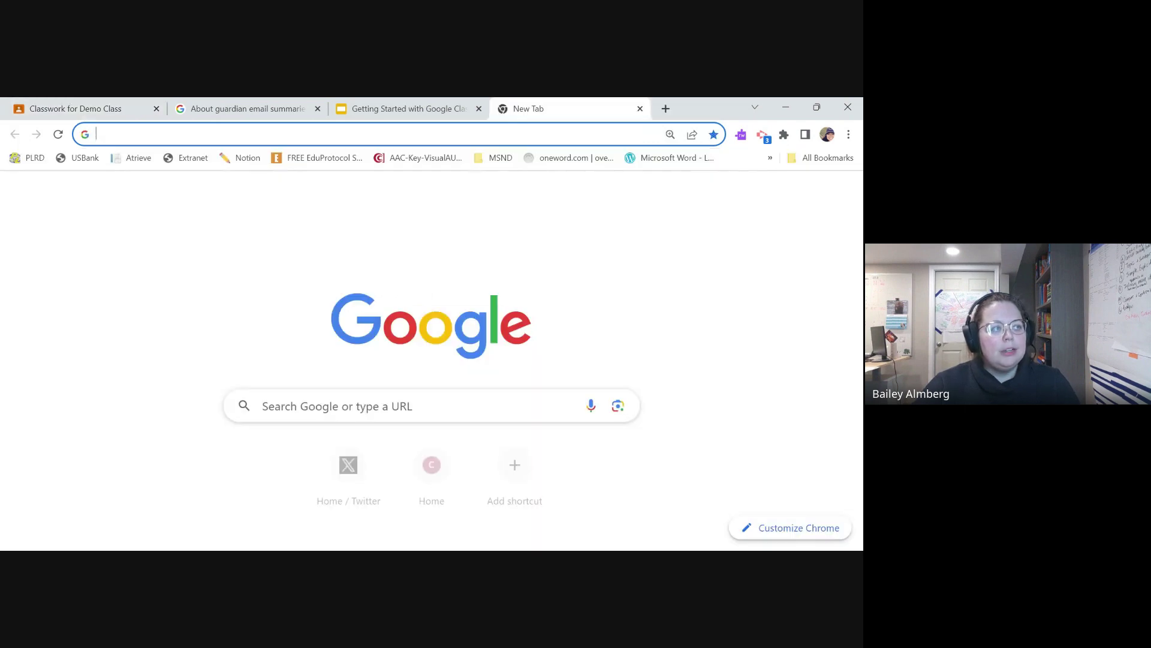
text(target )
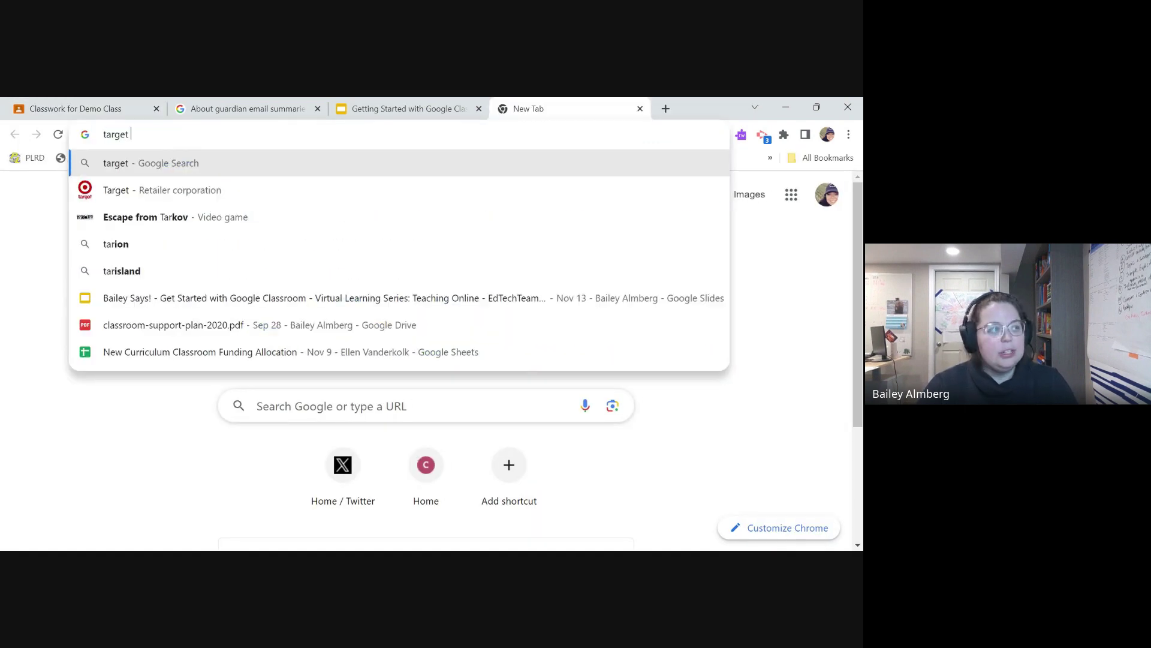
text(emoji)
key(Return)
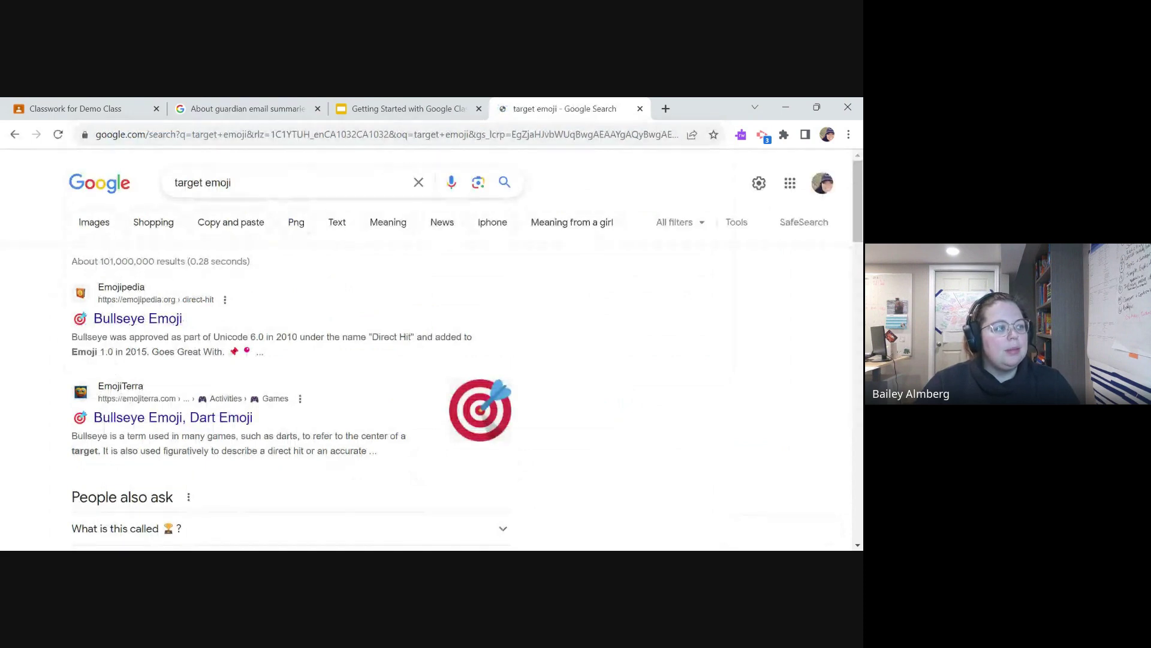
click(142, 327)
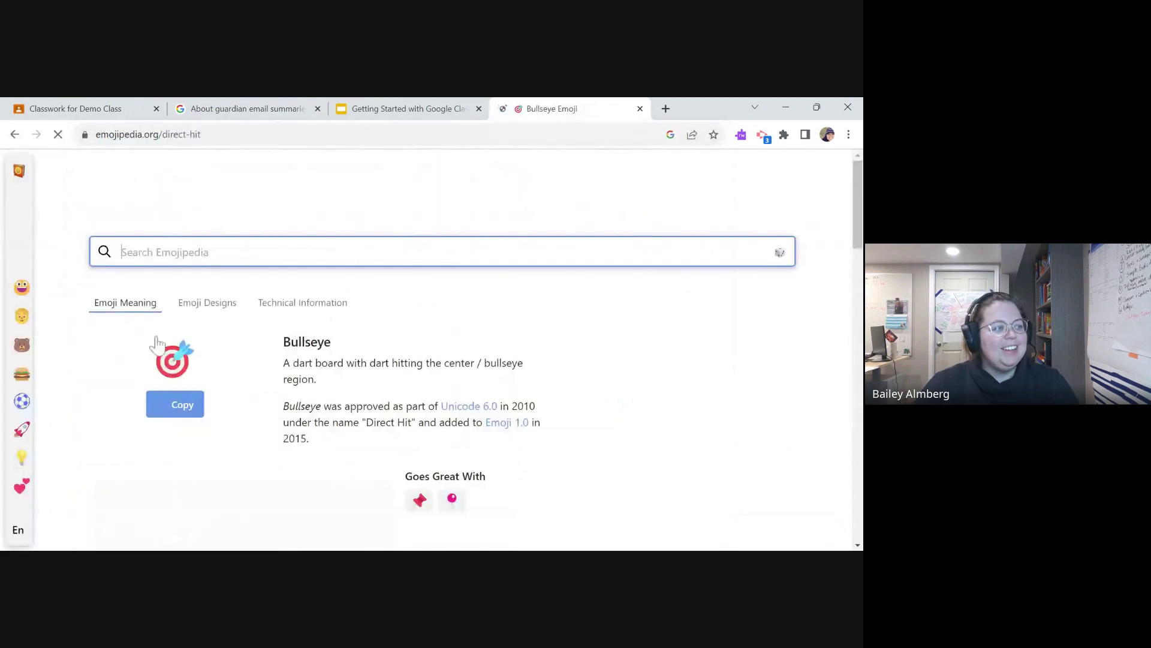
click(182, 378)
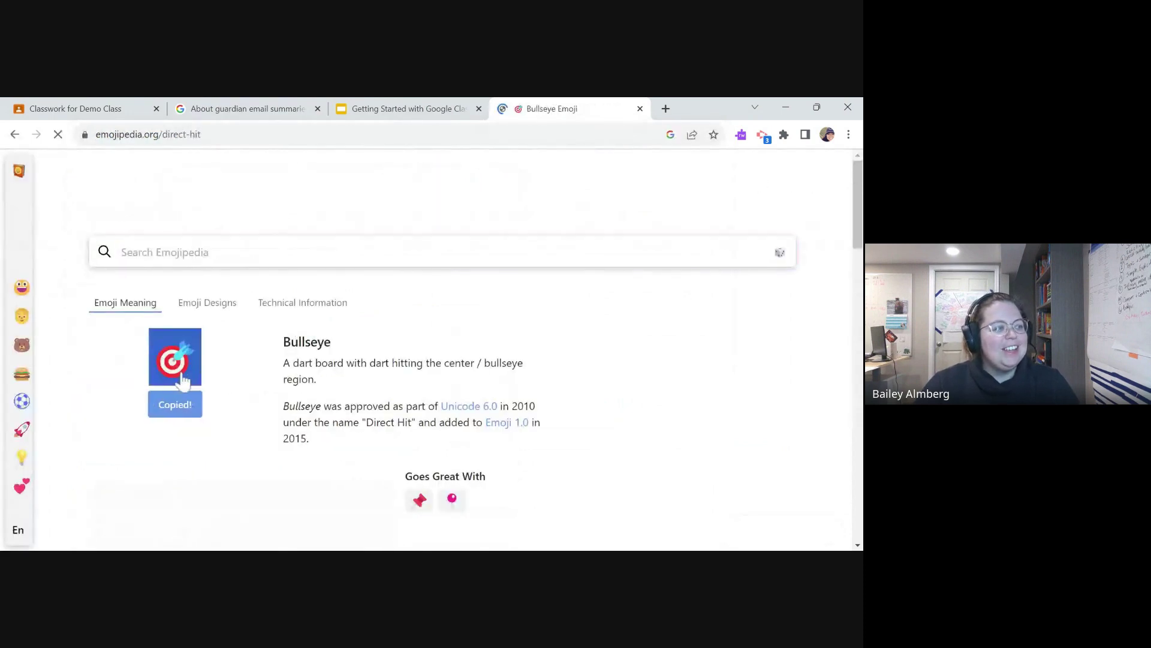
- Return to Demo Class, append the copied 🎯 emoji to the "For Today" topic name, and add the topic
click(406, 108)
click(159, 107)
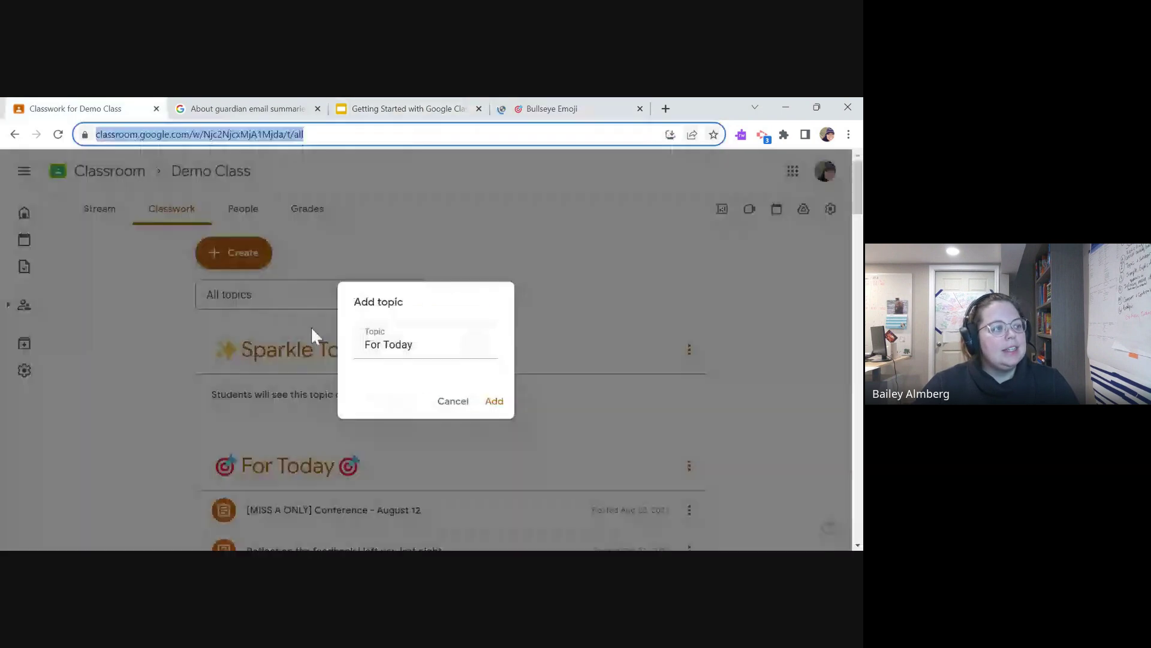
text(🎯)
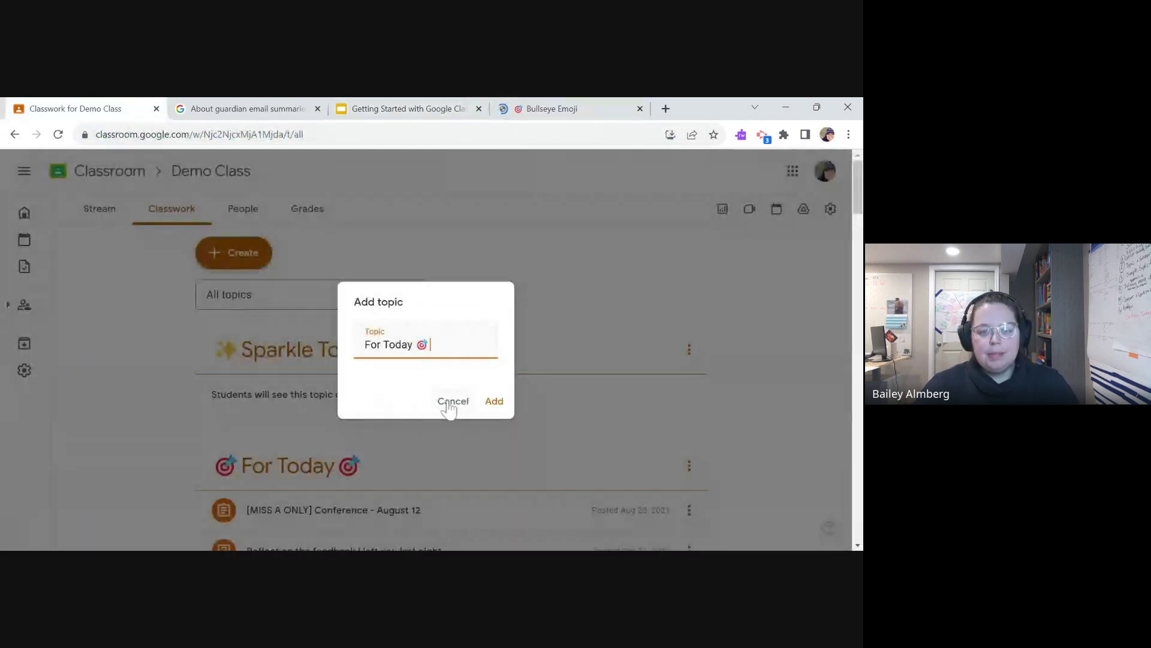
click(493, 402)
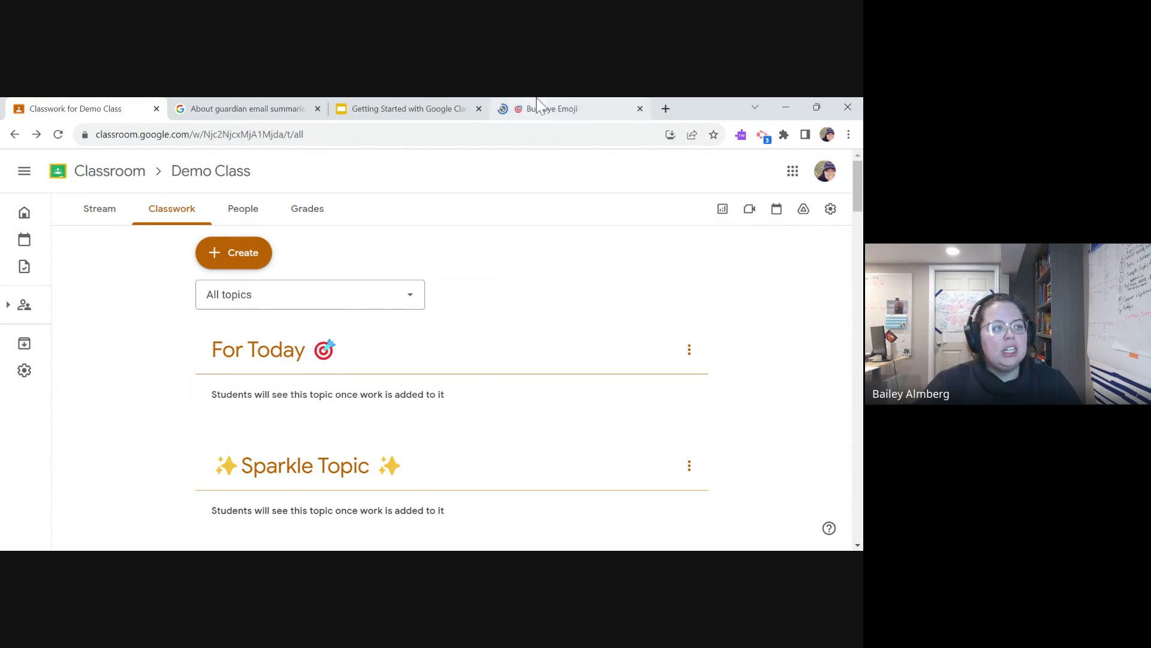
- Search the web for "star emoji" and copy the star emoji from its Emojipedia page
click(368, 133)
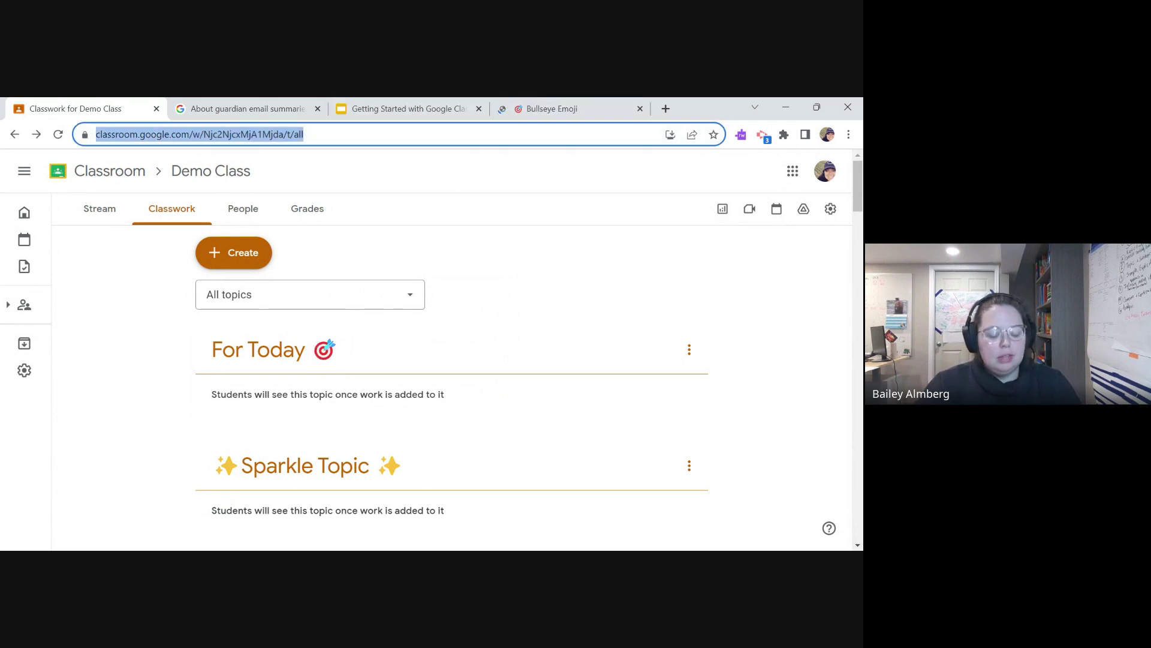
text(star emoji)
key(Return)
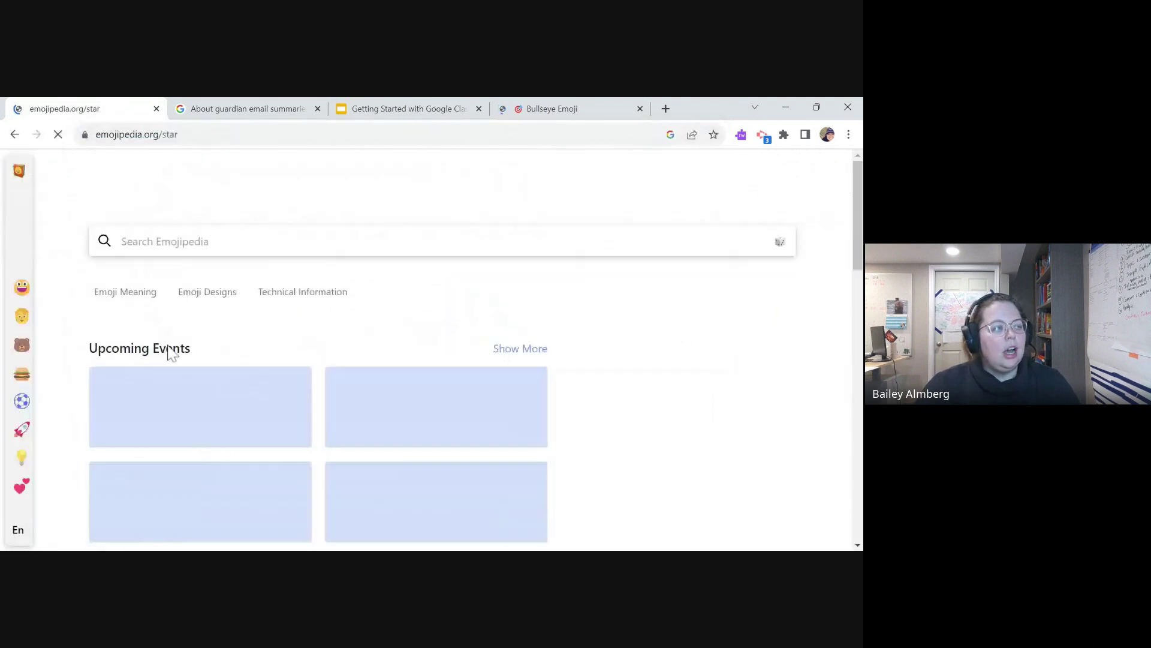
click(175, 414)
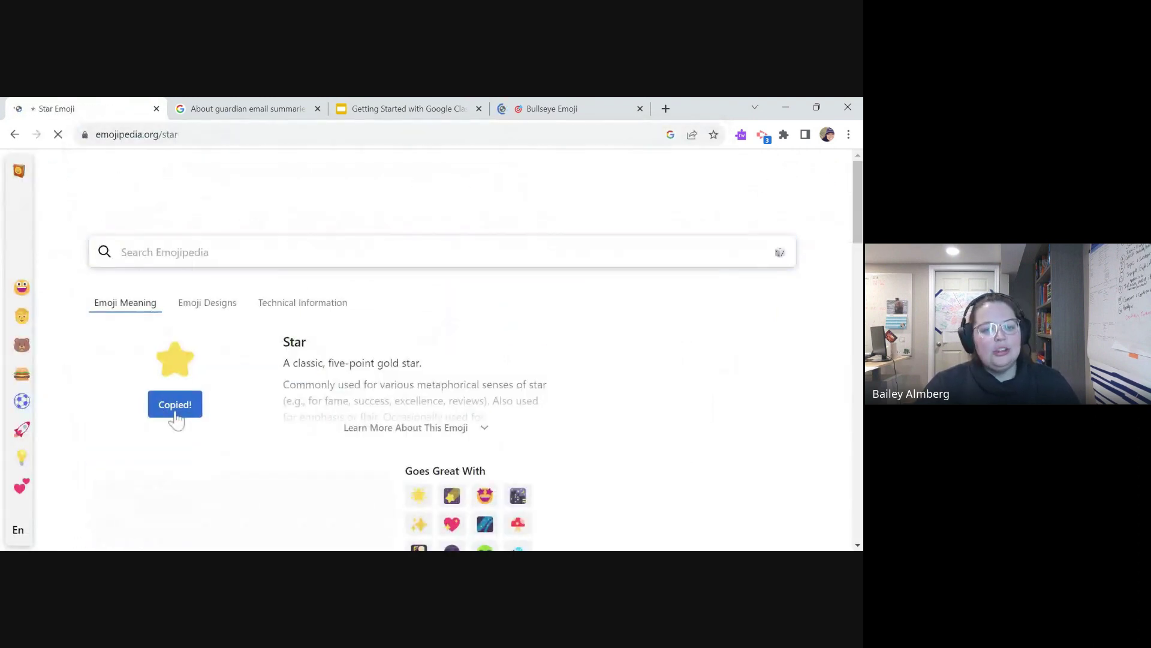
- Go back to the Demo Class Classwork page and add a topic named "⭐Today's Work⭐"
click(15, 135)
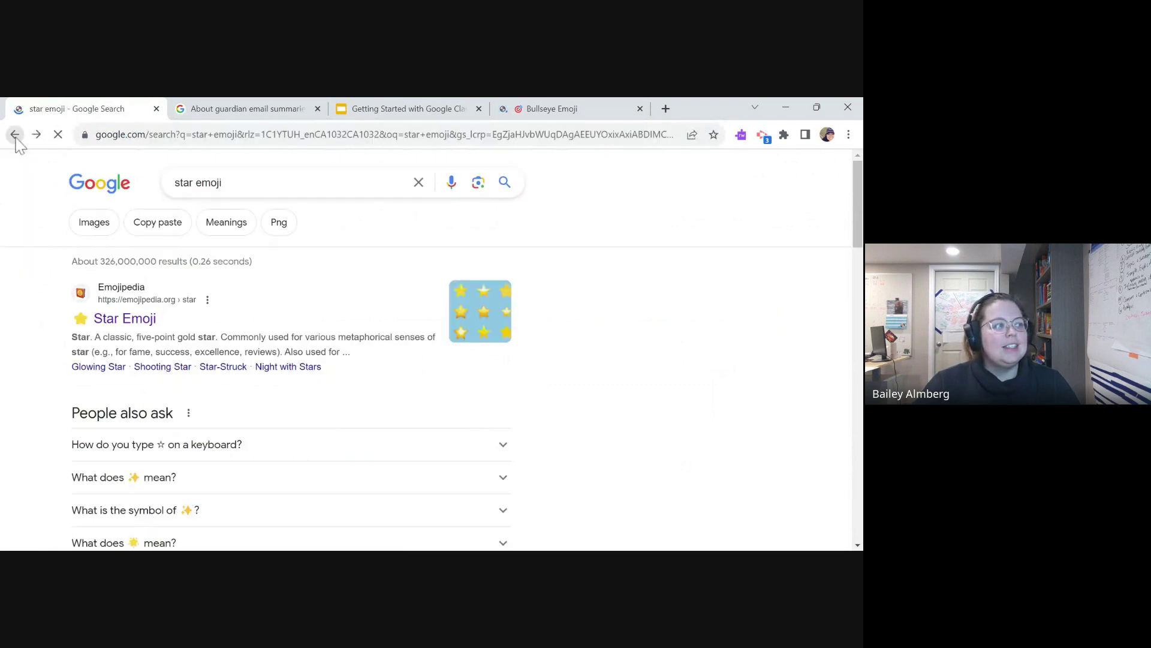
click(15, 135)
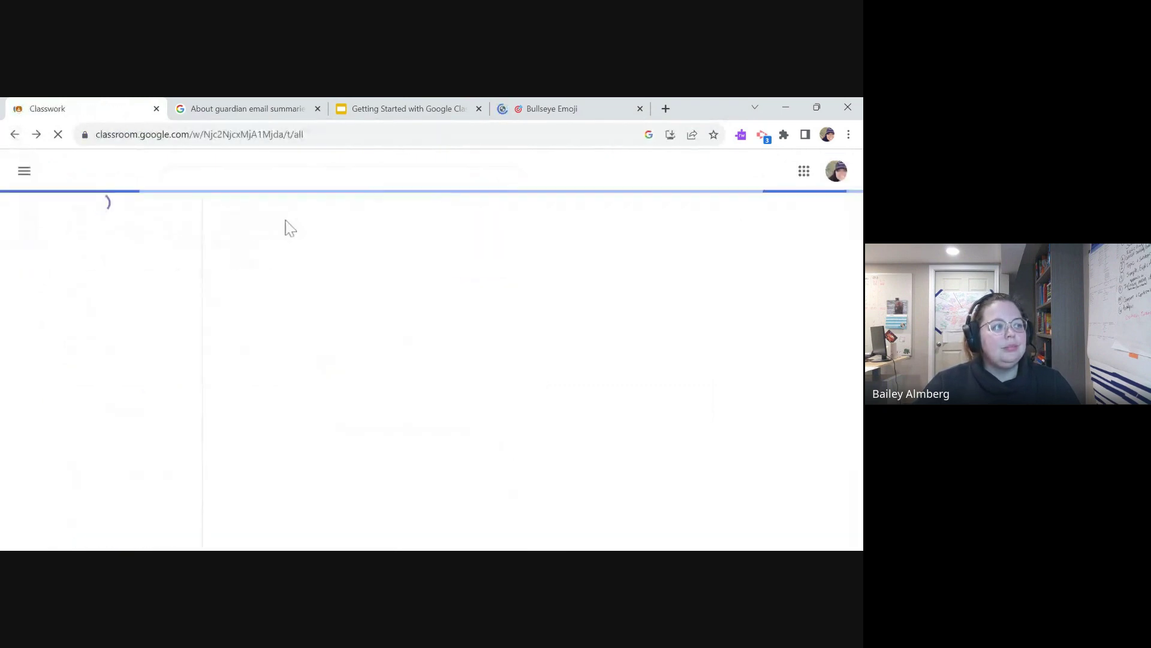
click(298, 246)
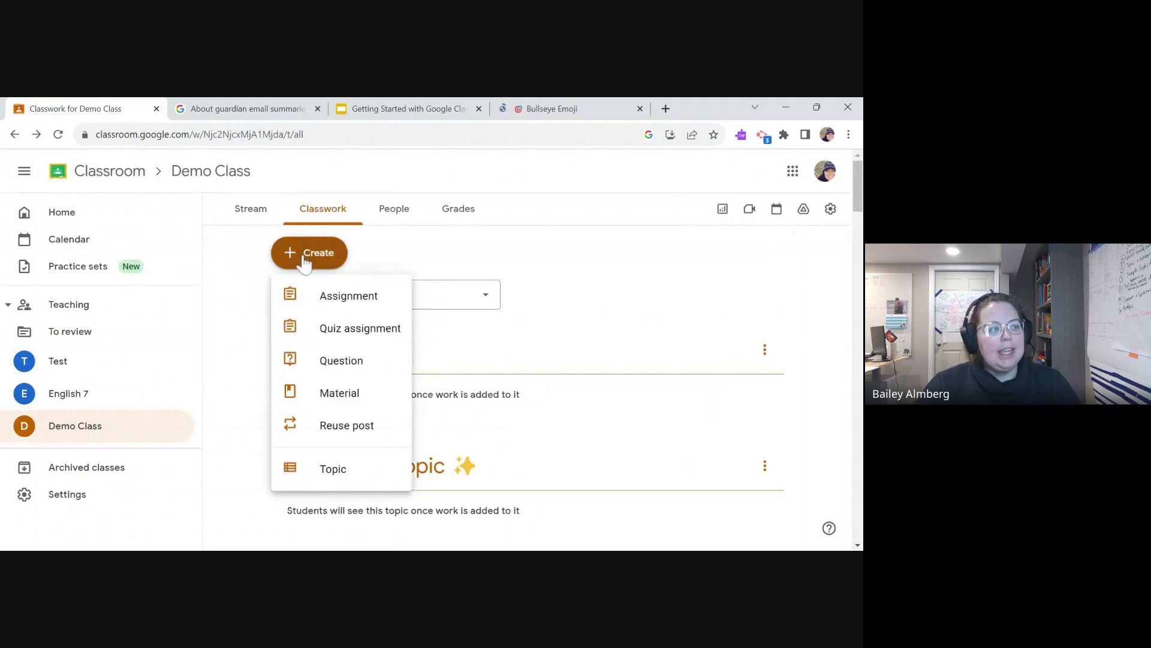
click(352, 469)
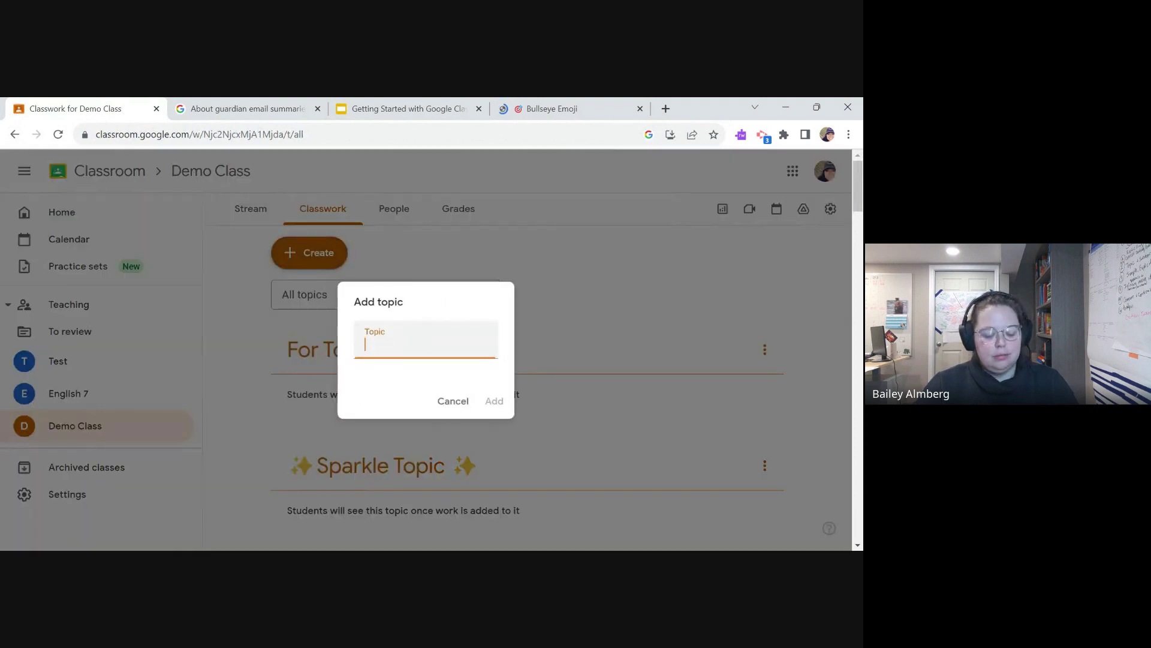
key(ctrl+v)
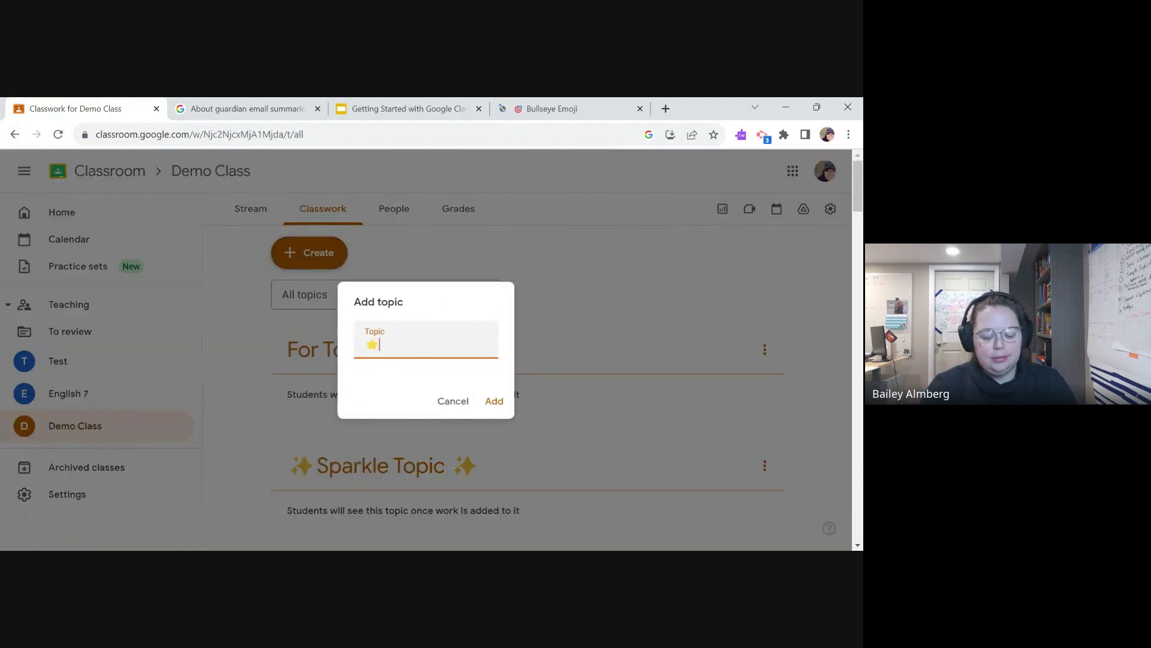
text(Today's work)
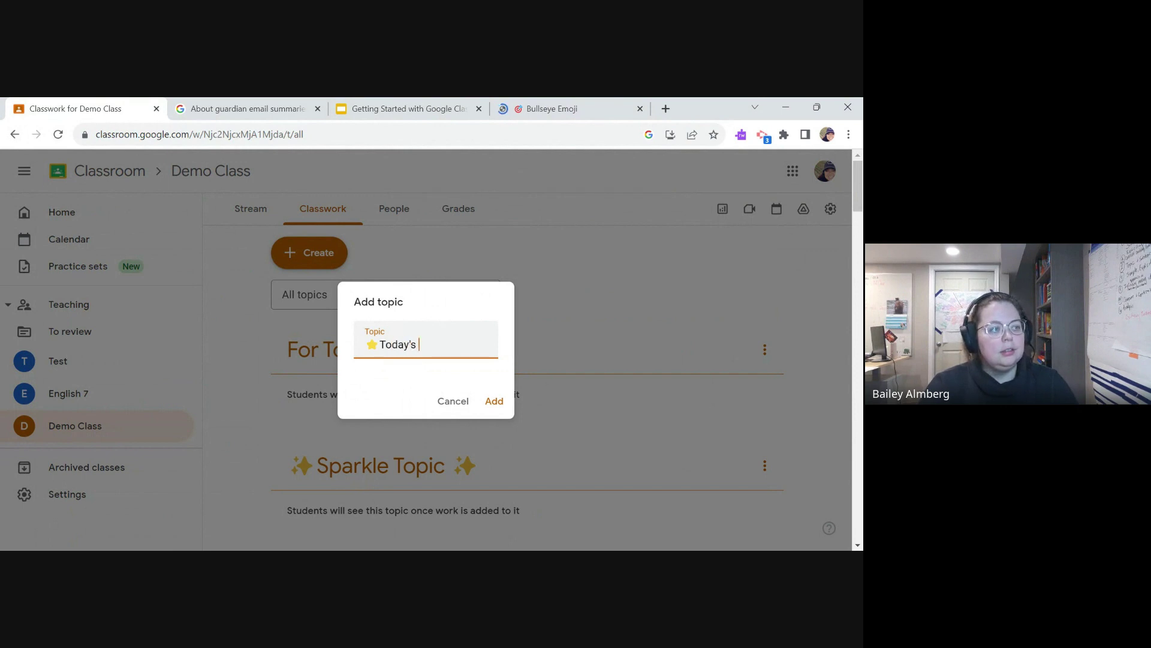
key(BackSpace)
key(BackSpace)
key(BackSpace)
key(BackSpace)
text(Work⭐)
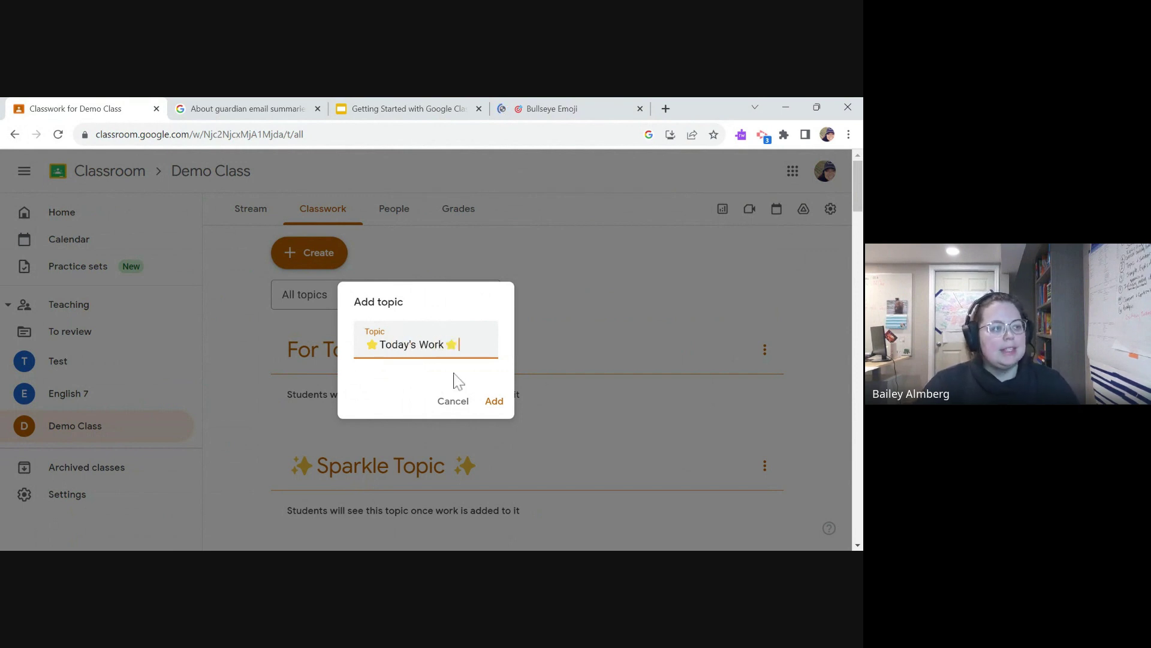
click(495, 402)
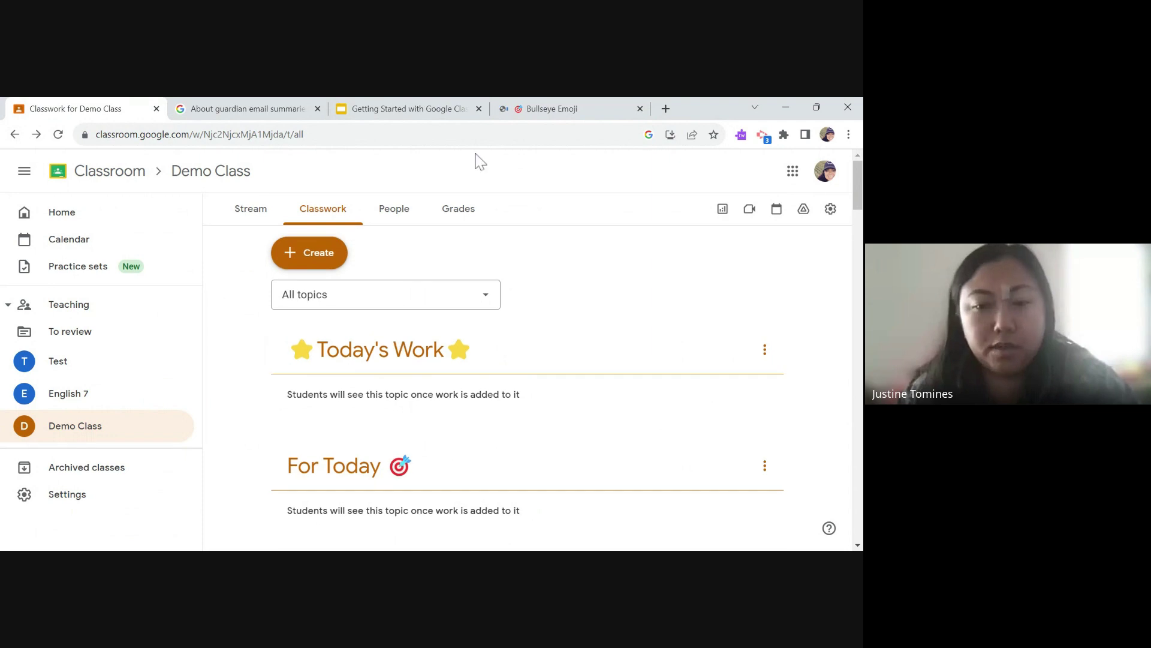
- Close the Bullseye Emoji page and advance the Getting Started with Google Classroom presentation to the "Try it out" slide about adding topics
click(640, 109)
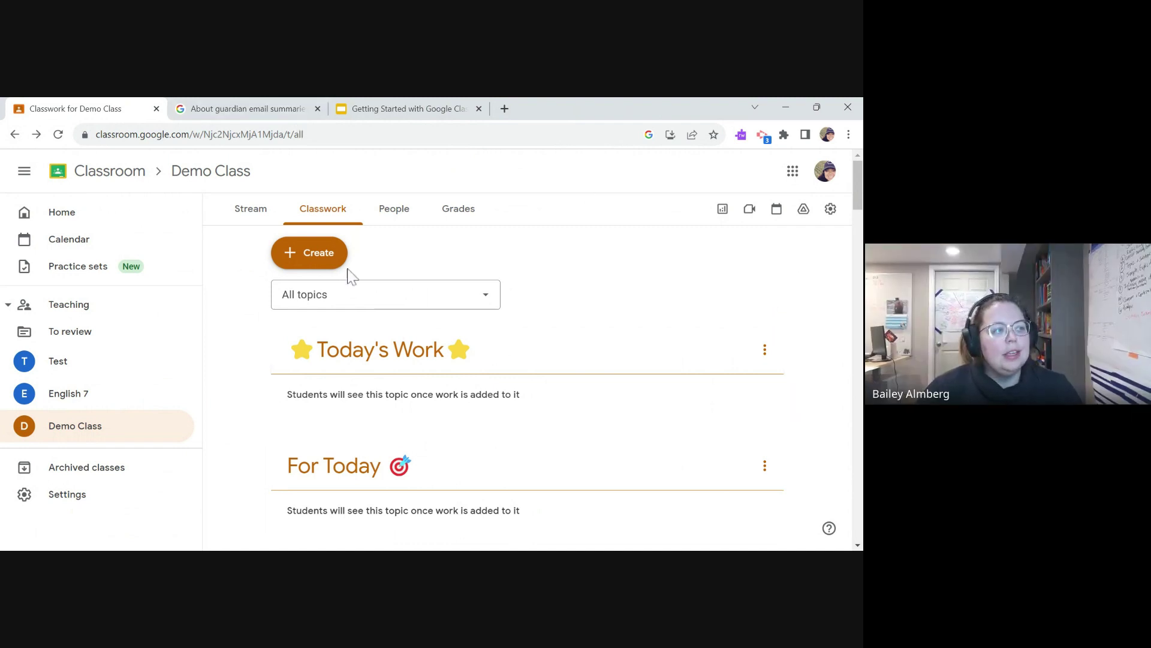
click(407, 108)
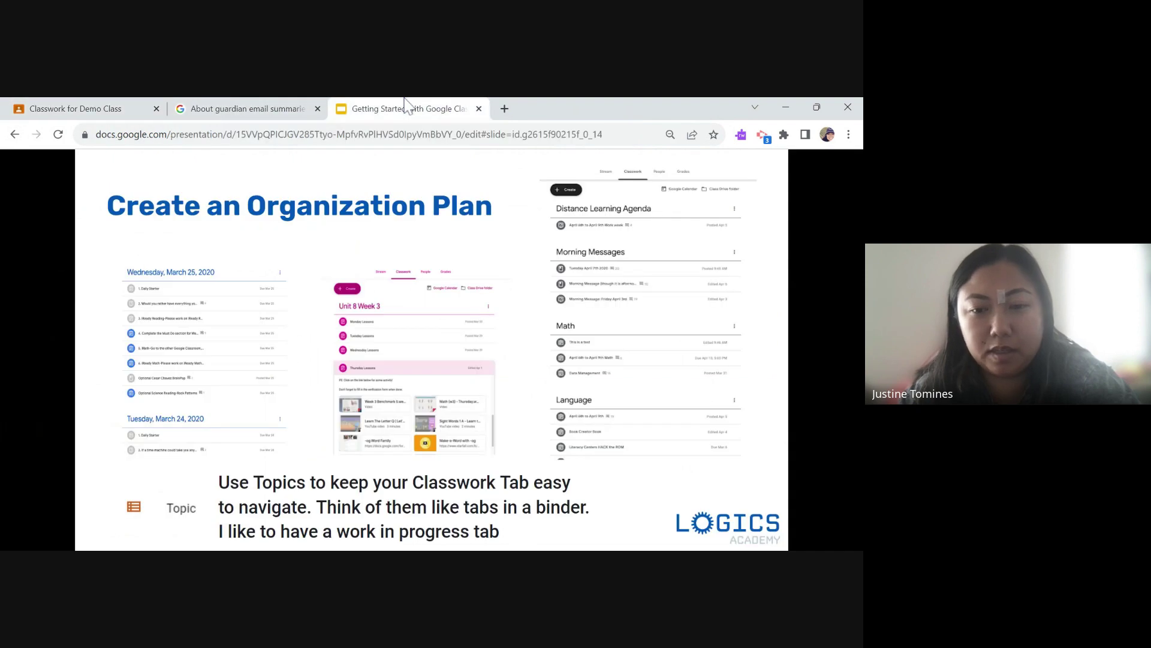
click(284, 287)
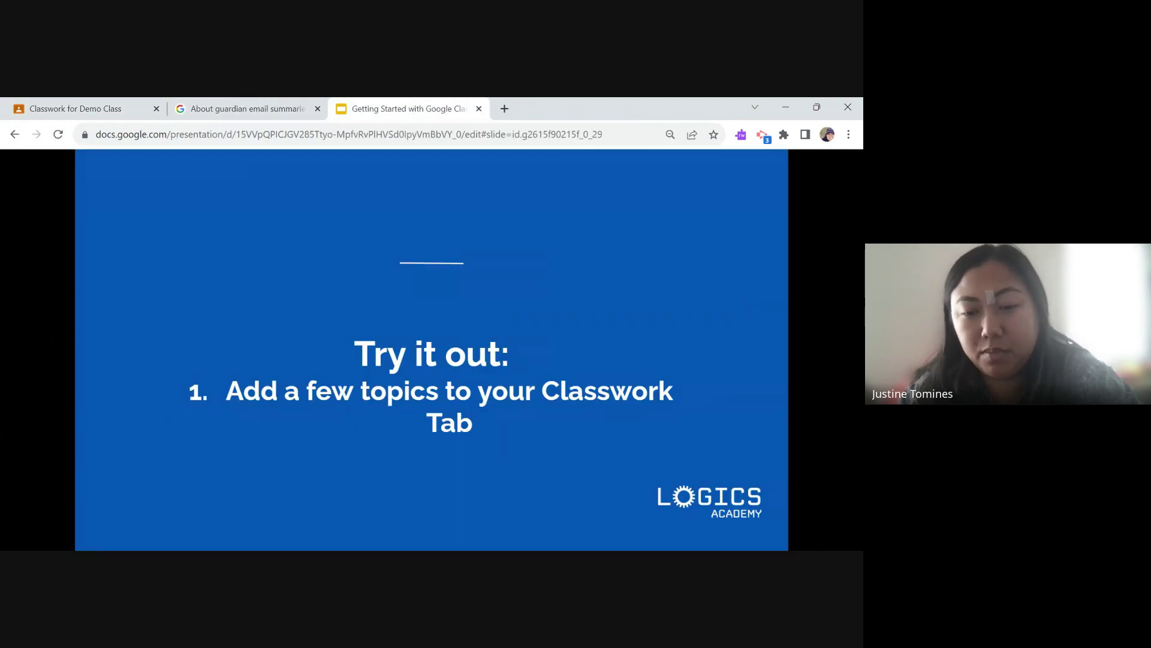
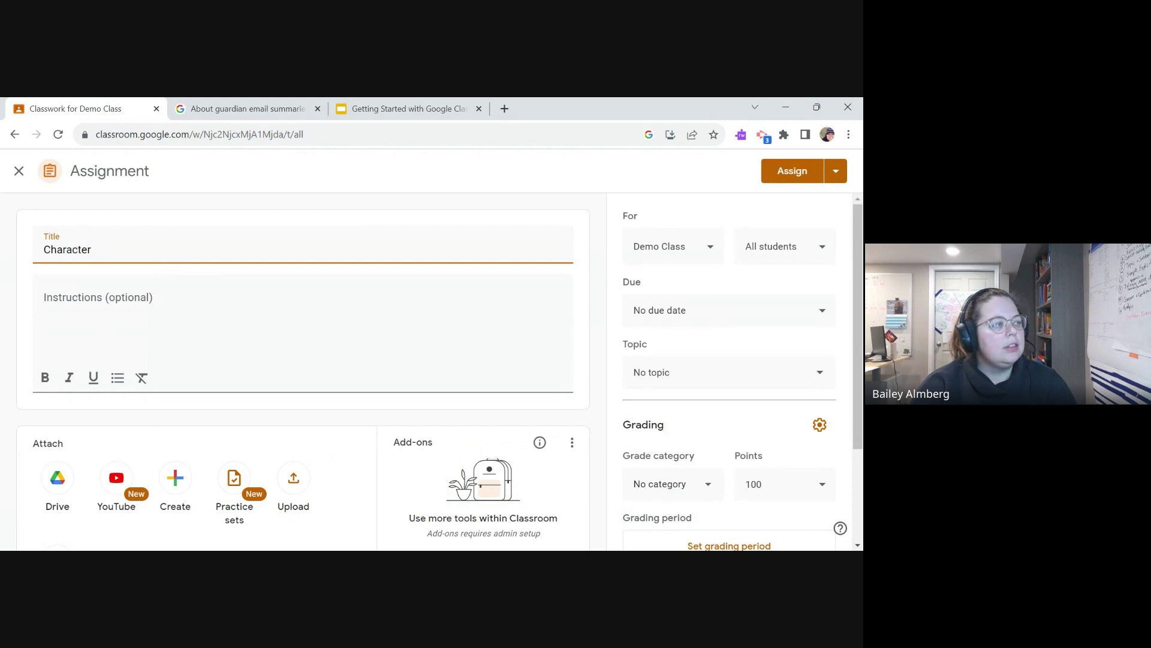
- Replace the assignment title with "Alberta's History Magazine" and place the cursor in the instructions
key(ctrl+a)
key(BackSpace)
text(Alber)
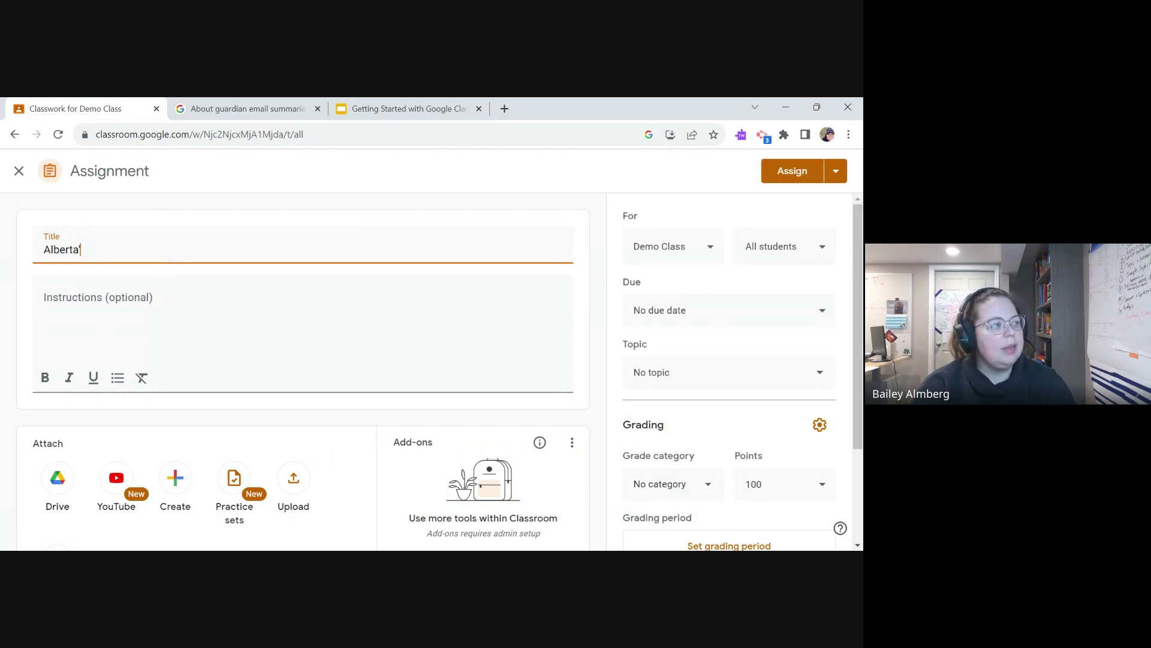
text(ta's History Maga)
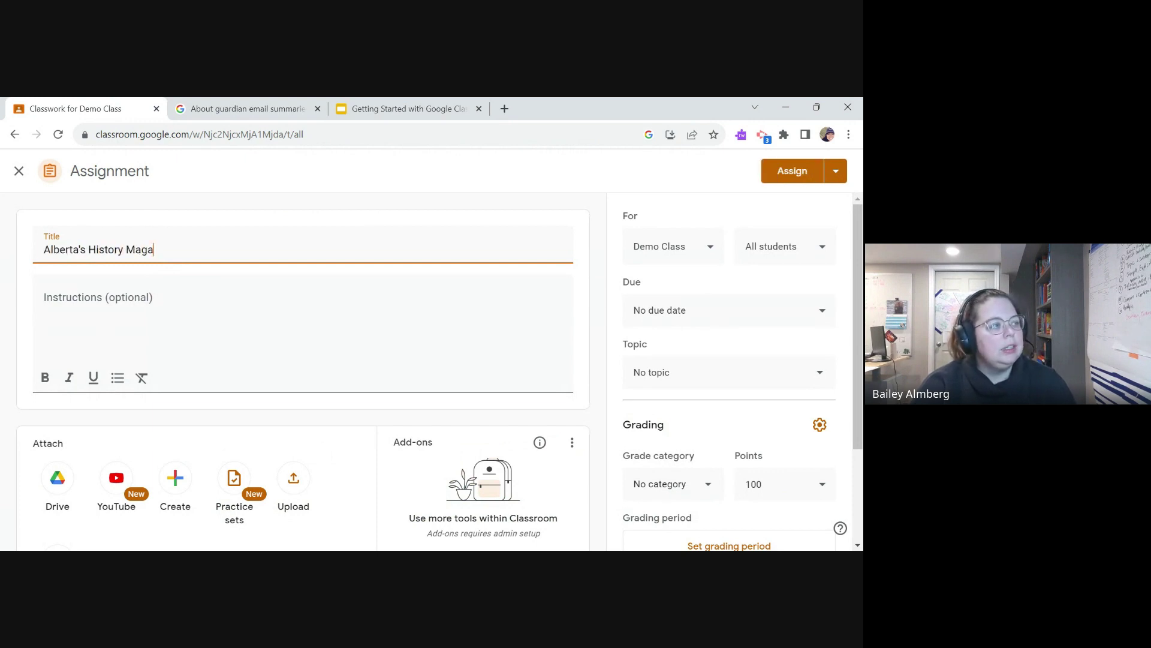
text(zine)
click(44, 297)
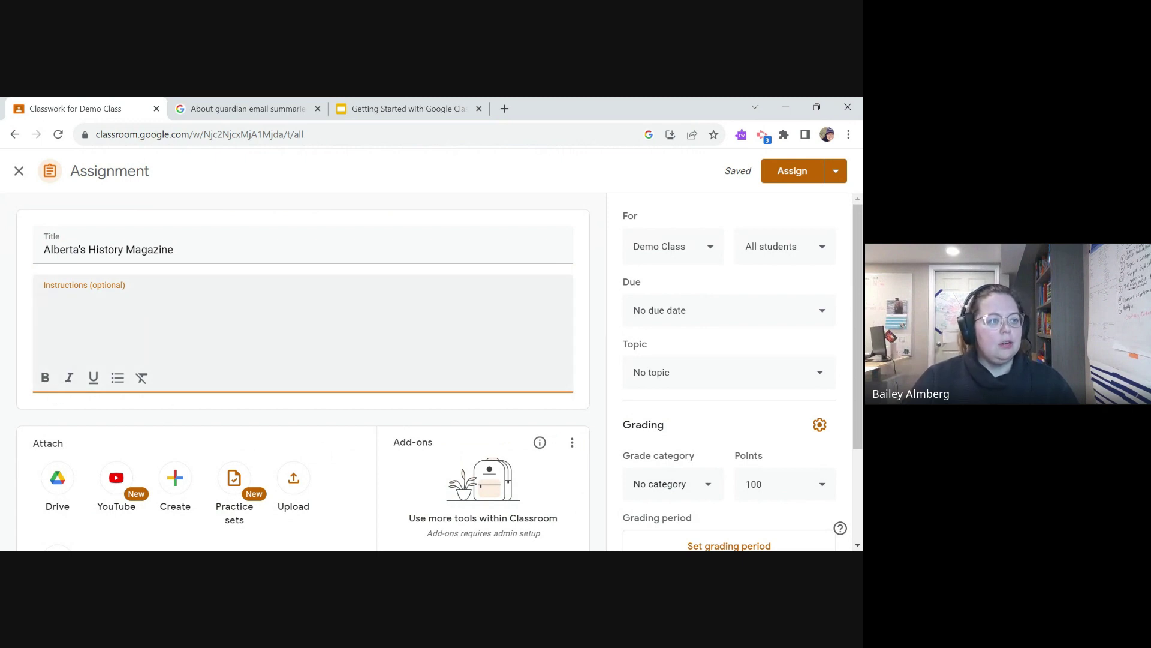
- Attach the Google Slides file "Copy of La Grande Paix Image Analysis" from the recent Drive files to the assignment
scroll(96, 401, down, 2)
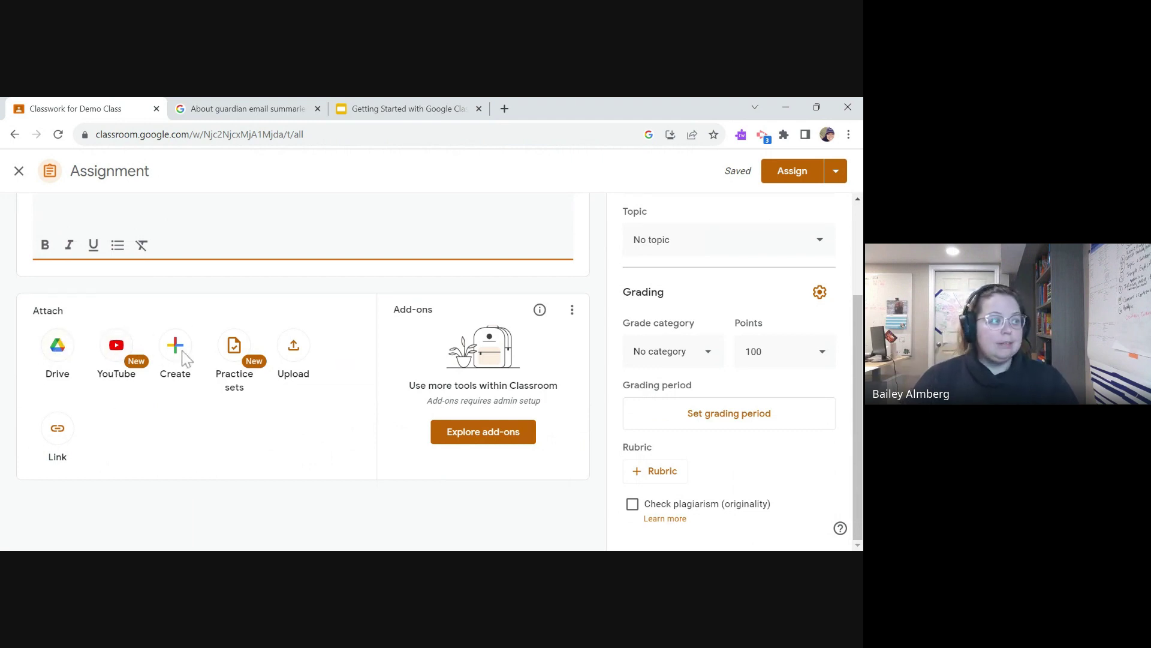
click(57, 346)
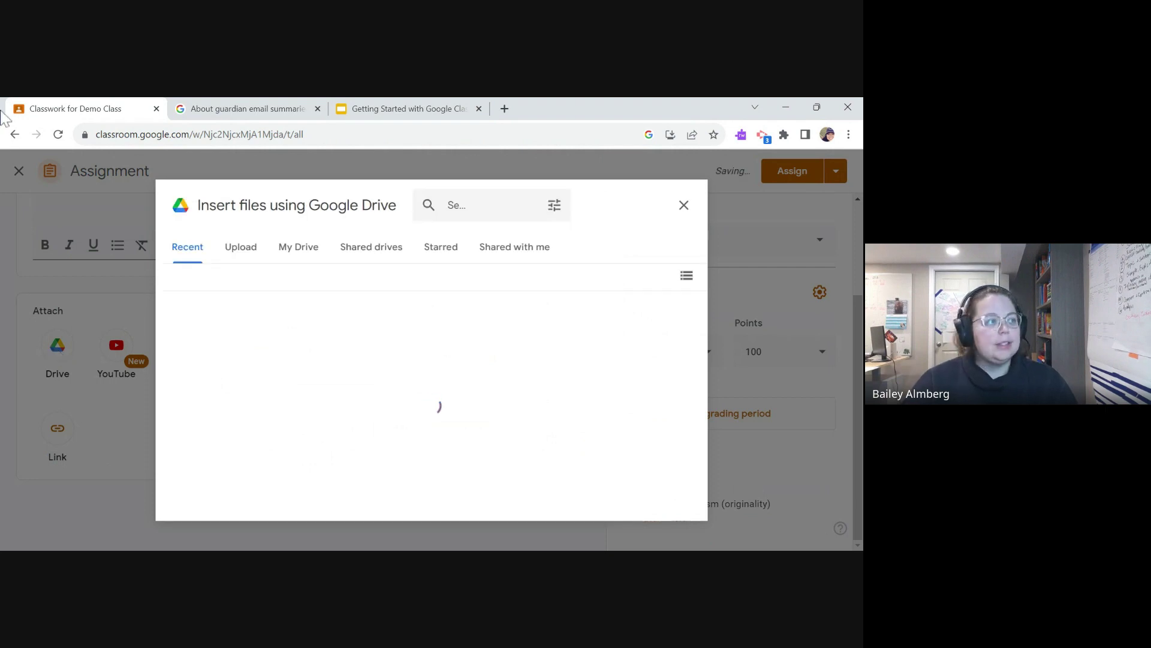
scroll(506, 439, down, 5)
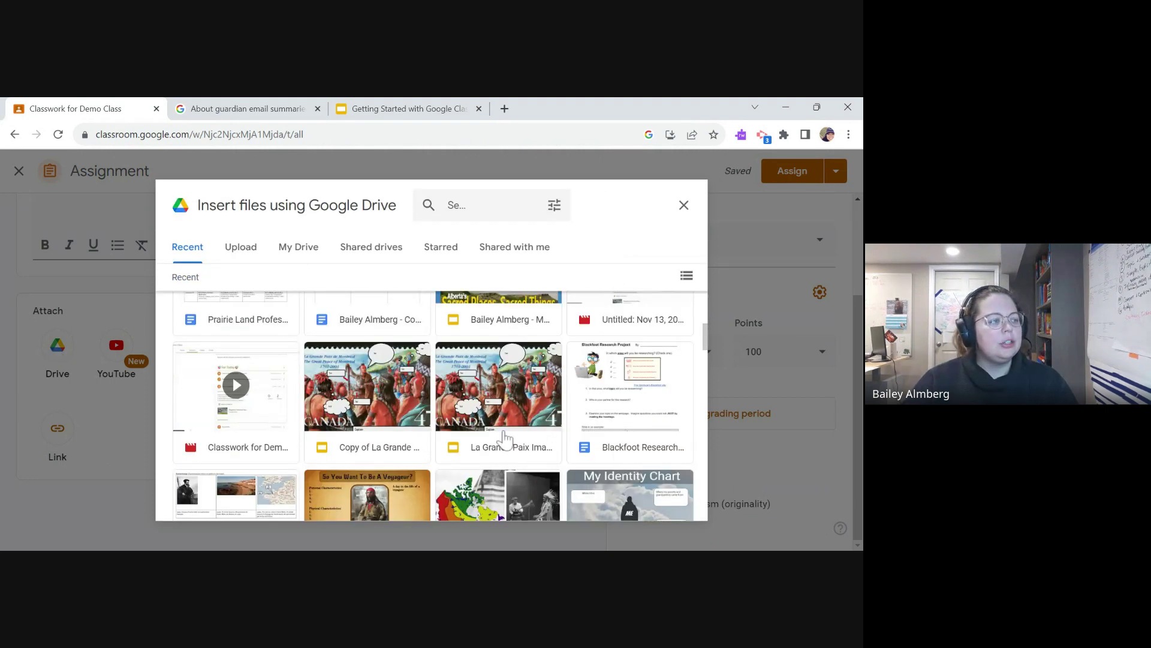
scroll(418, 436, down, 1)
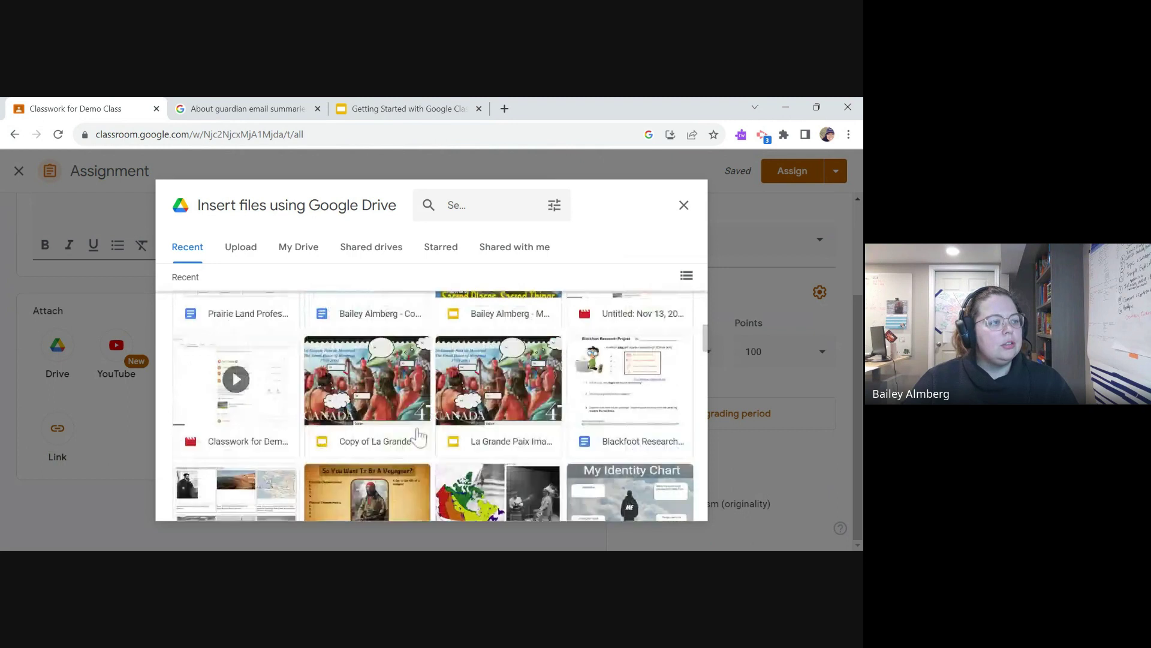
click(400, 434)
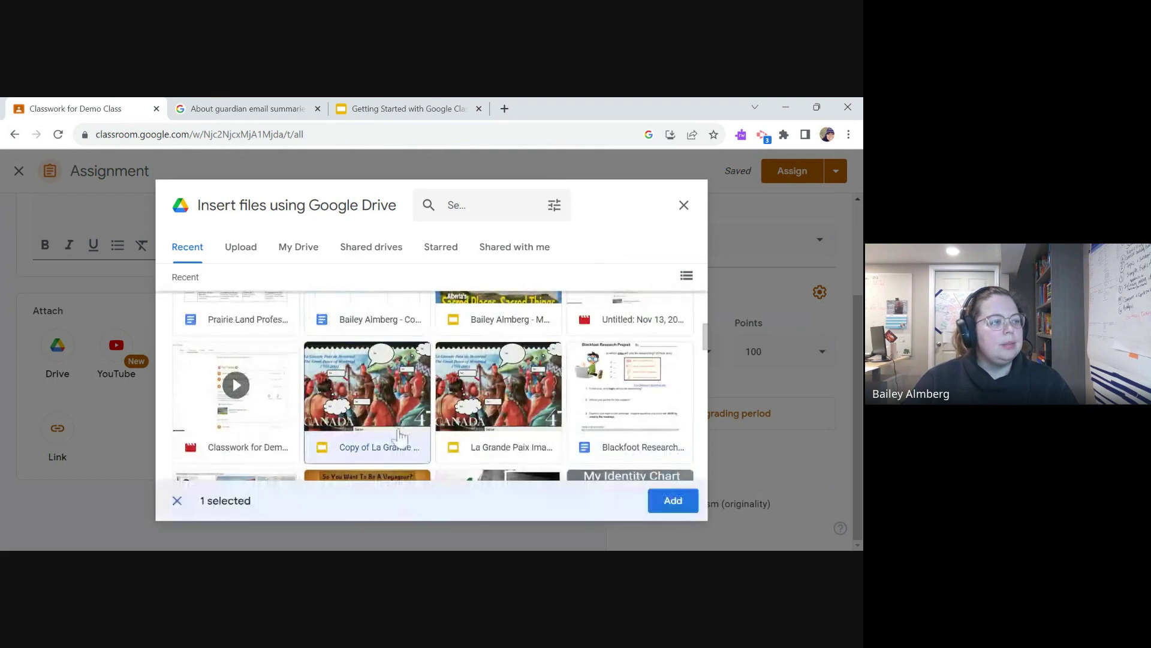
click(665, 504)
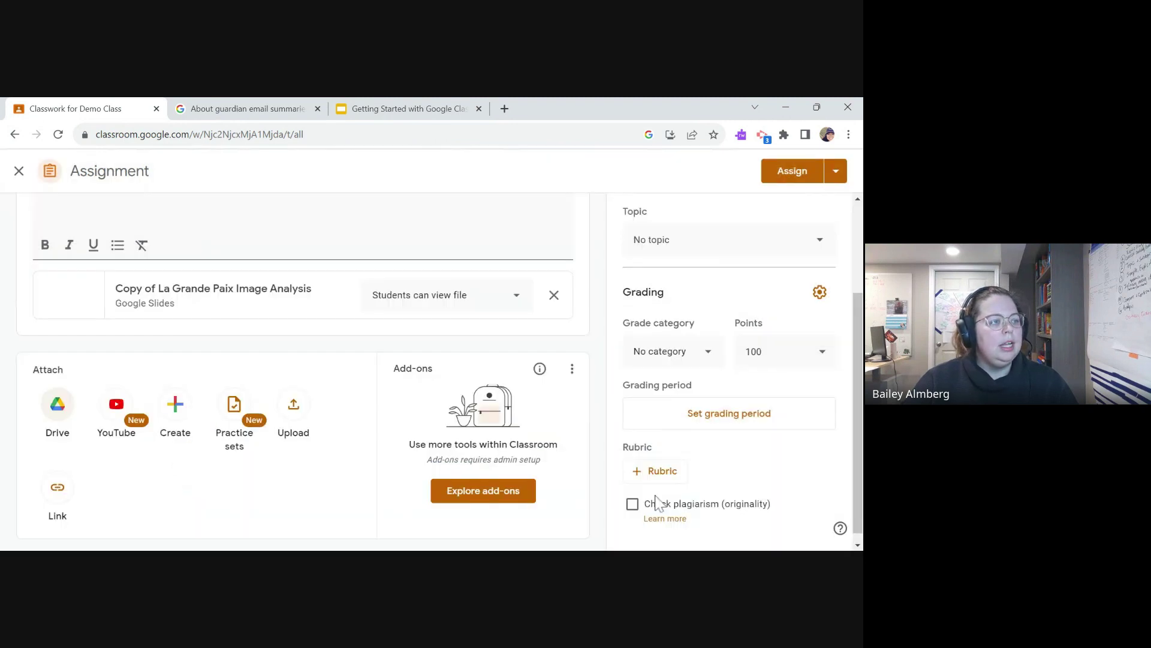
scroll(252, 504, up, 3)
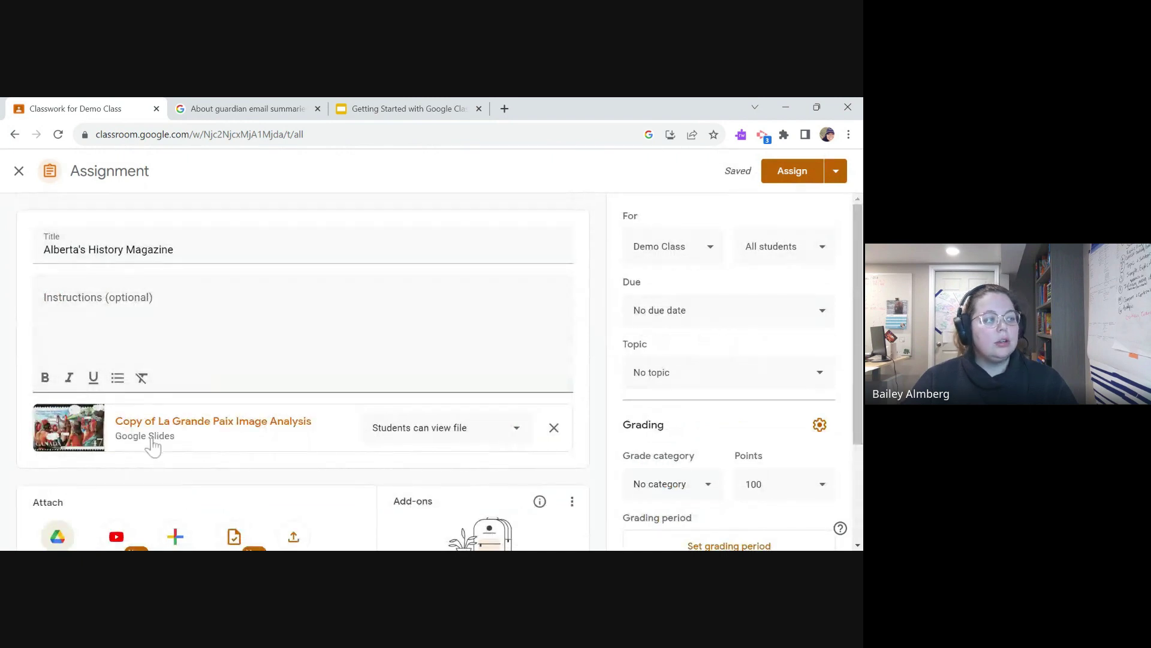
- Search Google Drive for "plot chart" from the assignment's attachment picker, and close the picker without adding a file
scroll(282, 437, down, 2)
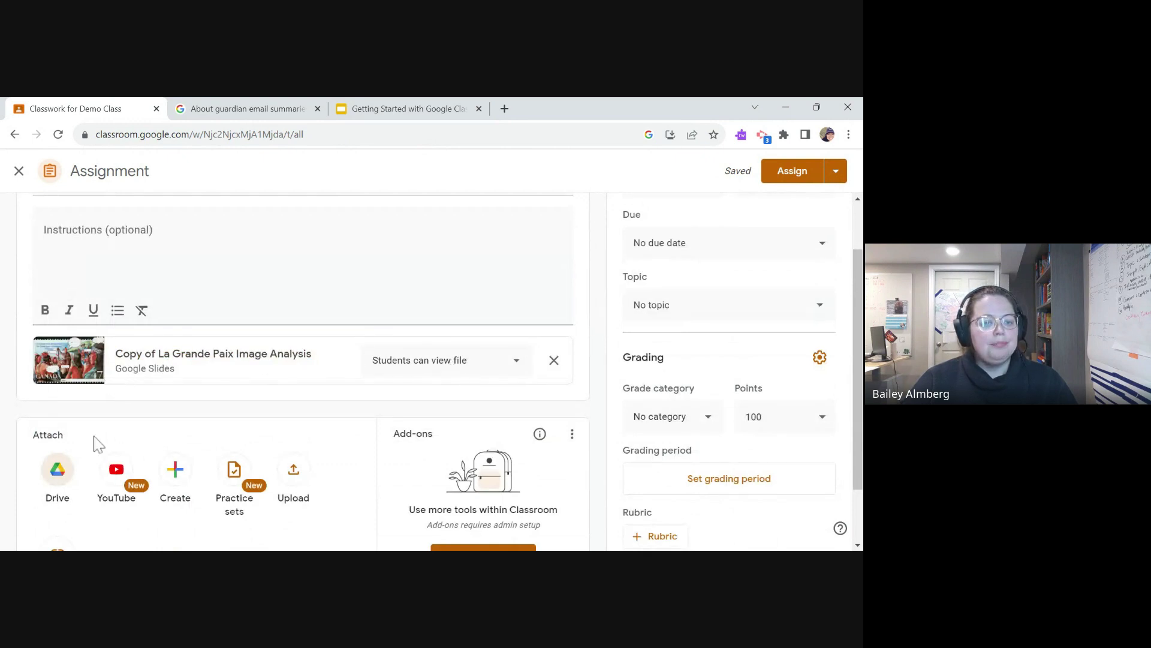
click(66, 465)
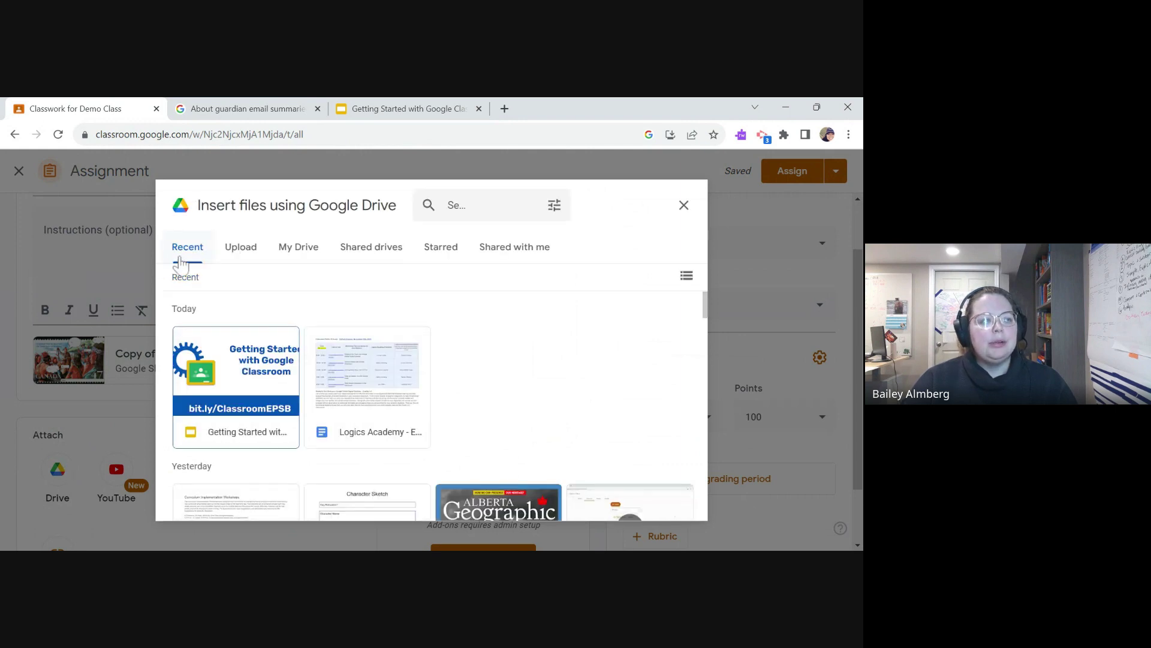
click(183, 265)
click(455, 205)
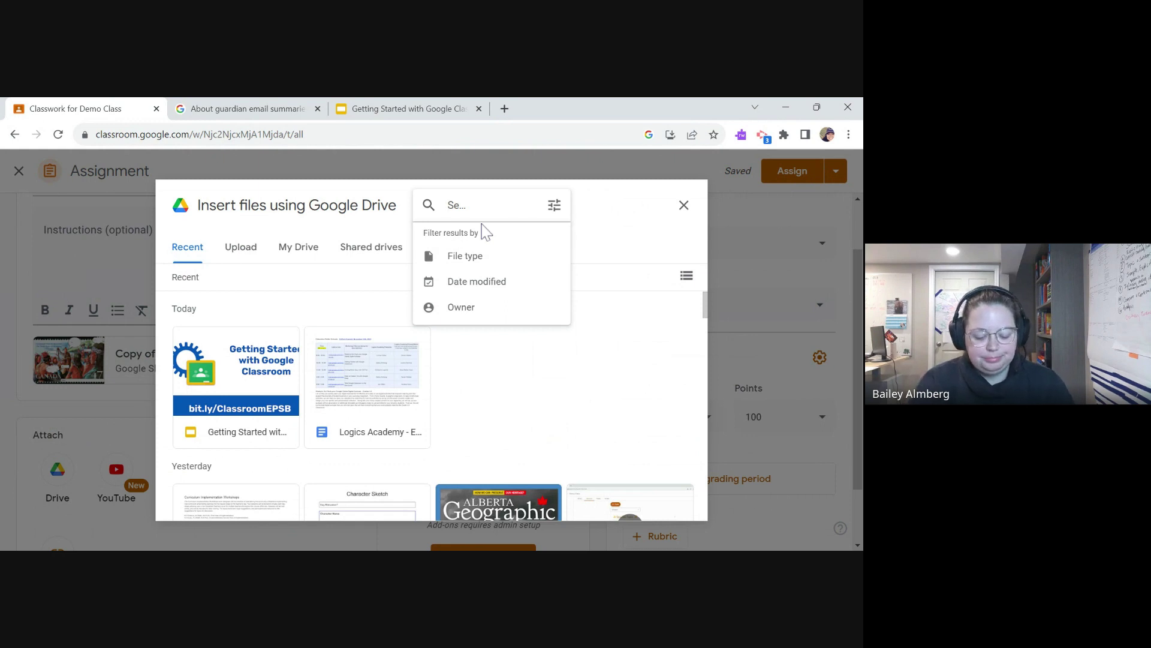
text(p)
key(BackSpace)
text(plot )
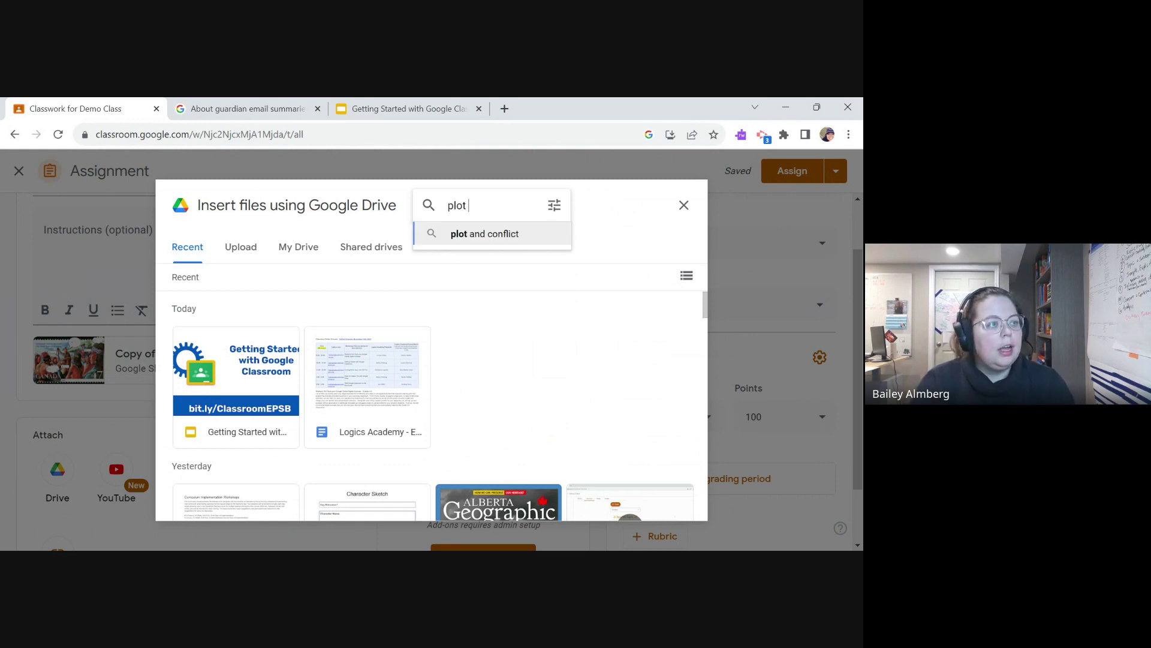
text(c)
key(BackSpace)
text(chart)
key(Return)
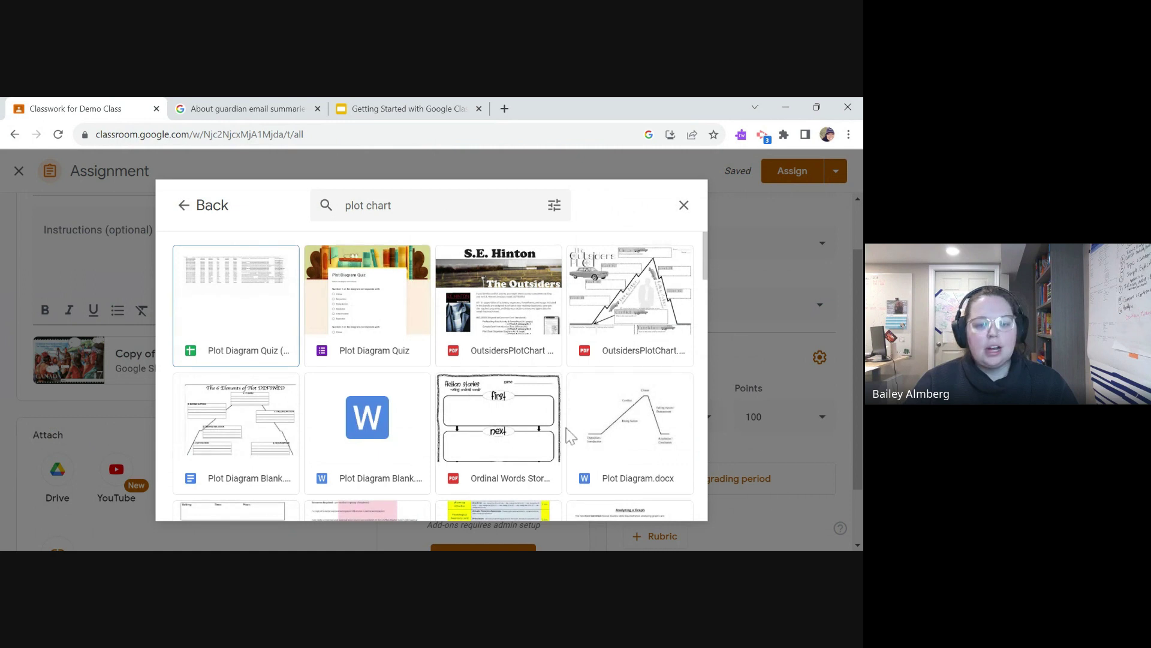
click(684, 206)
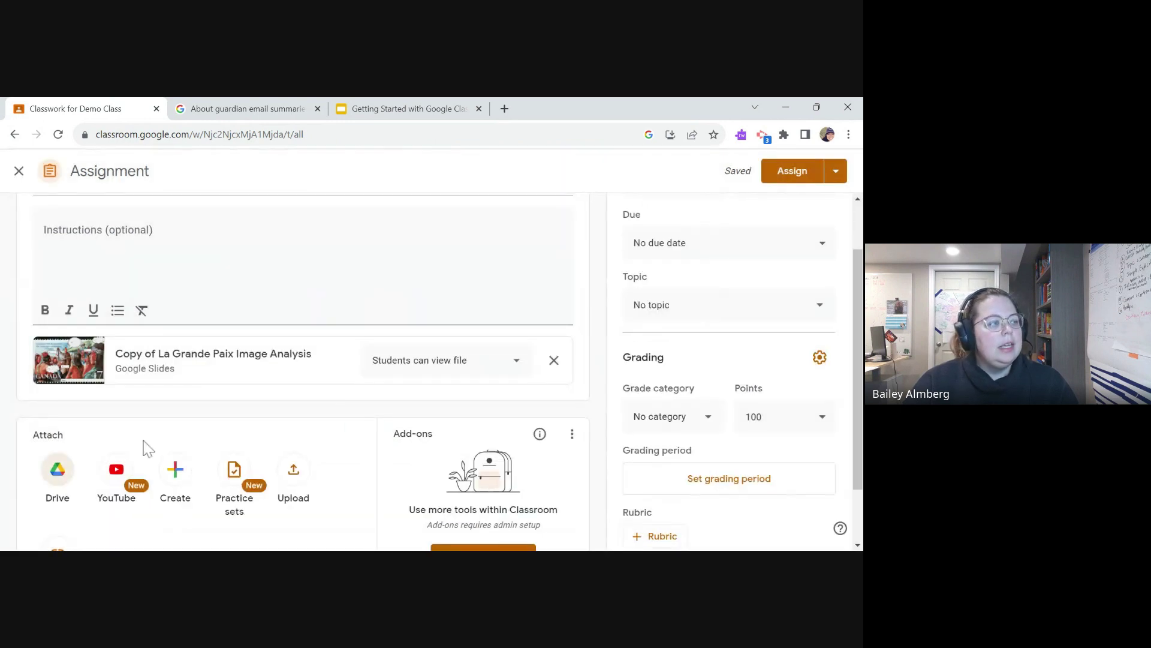
- Consult the "Creating Assignments" slide on file permissions and set the attached Slides file to "Make a copy for each student"
scroll(149, 448, up, 1)
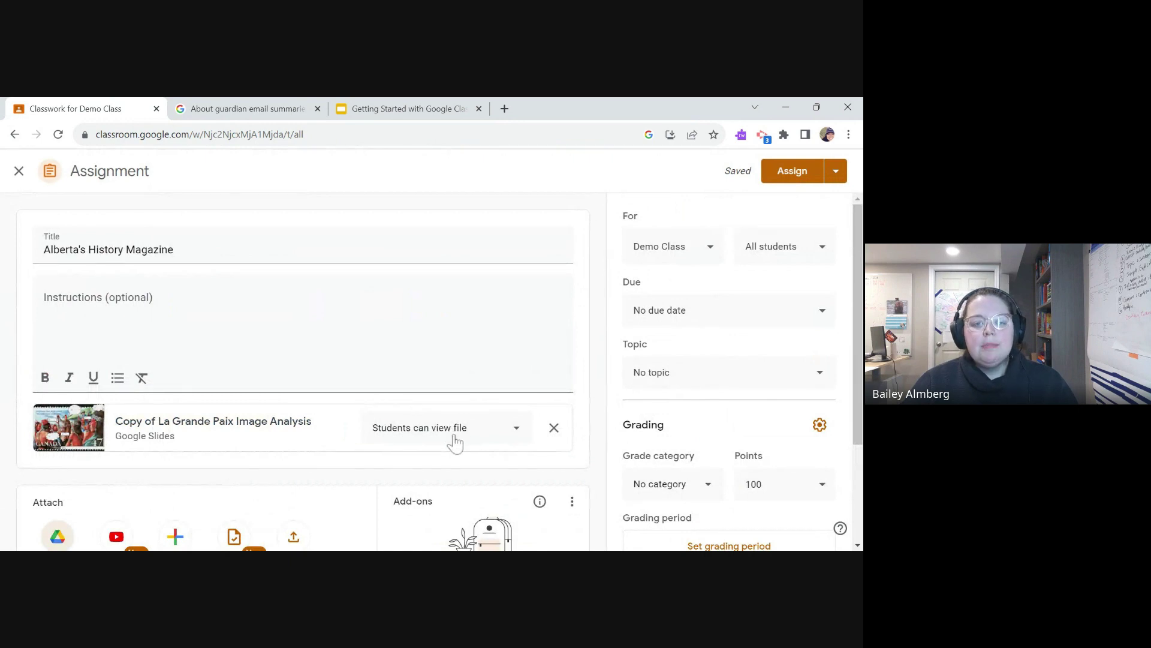
click(464, 438)
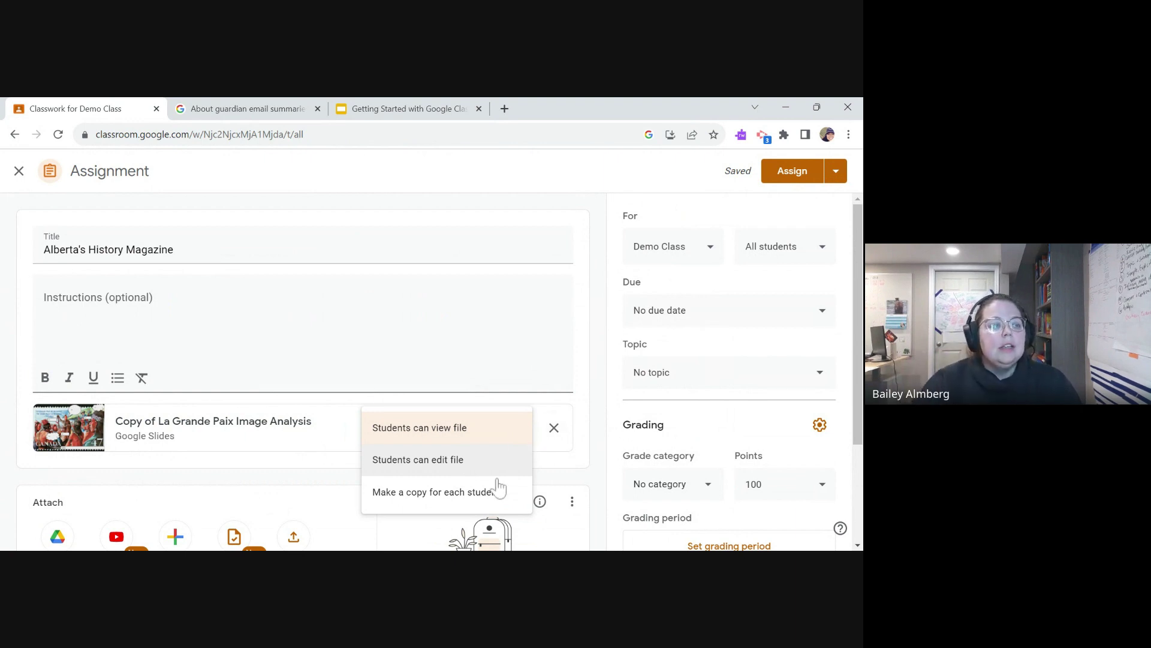
click(379, 107)
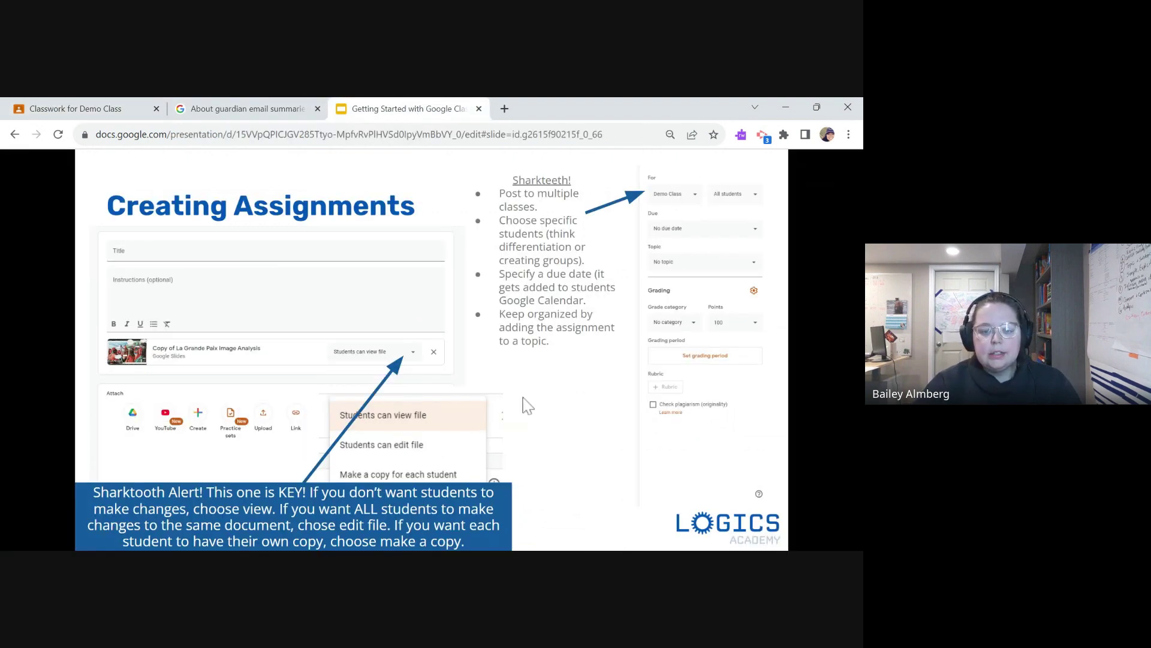
click(114, 107)
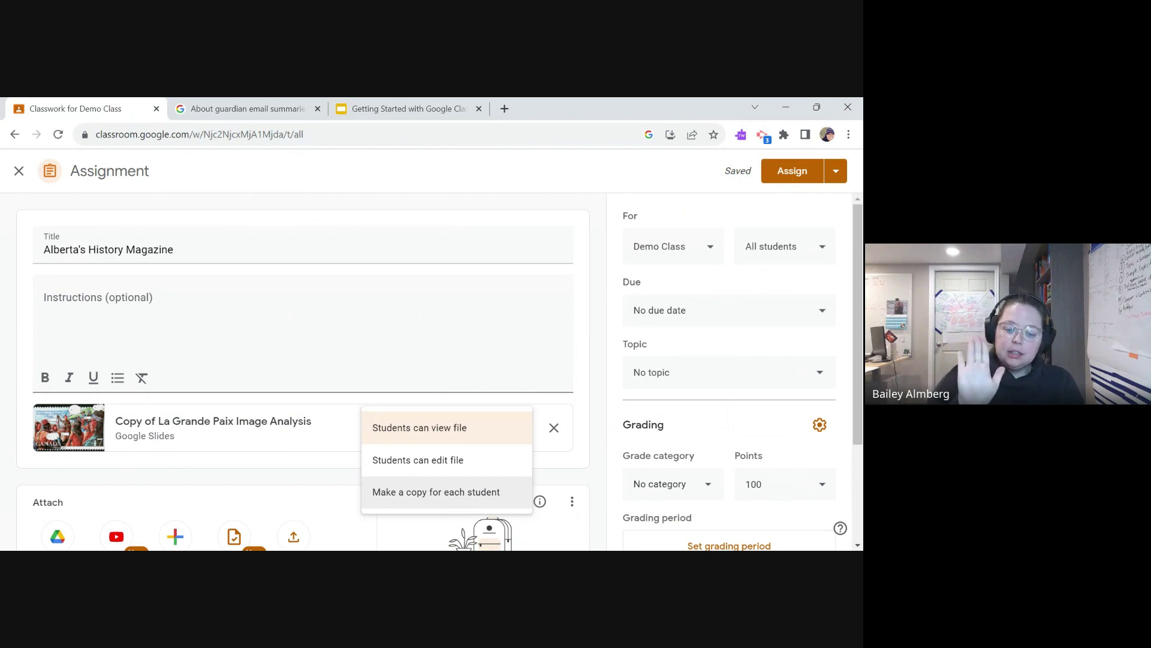
click(442, 493)
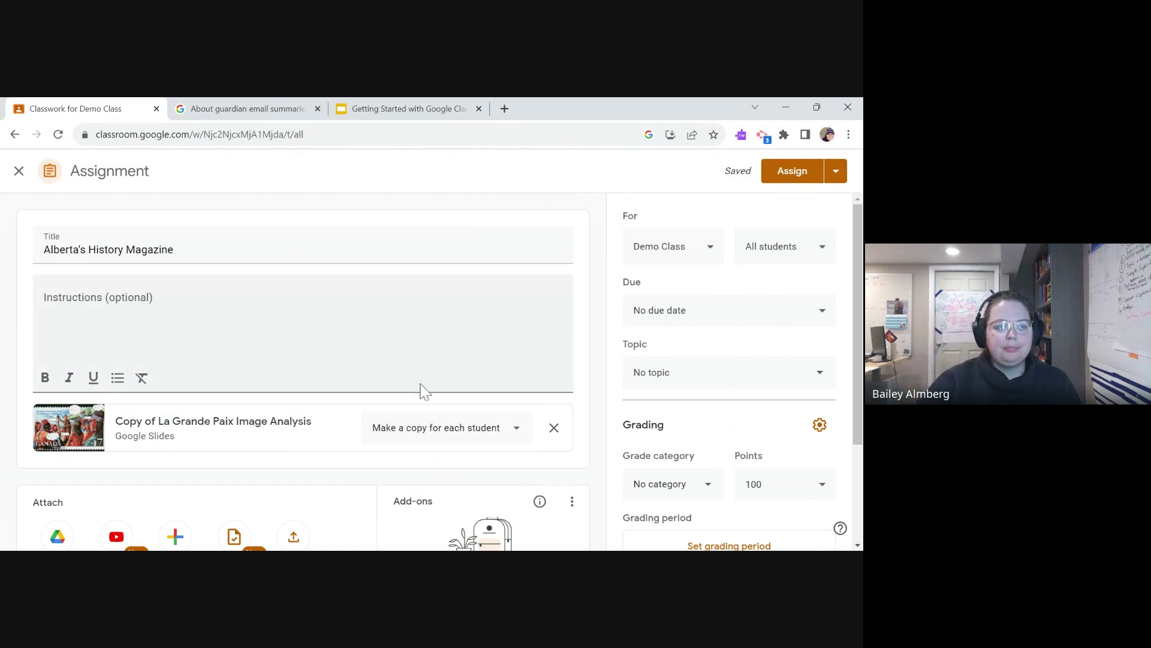
- Review which classes and which individual students the assignment can be given to, leaving the selections as they are
click(672, 249)
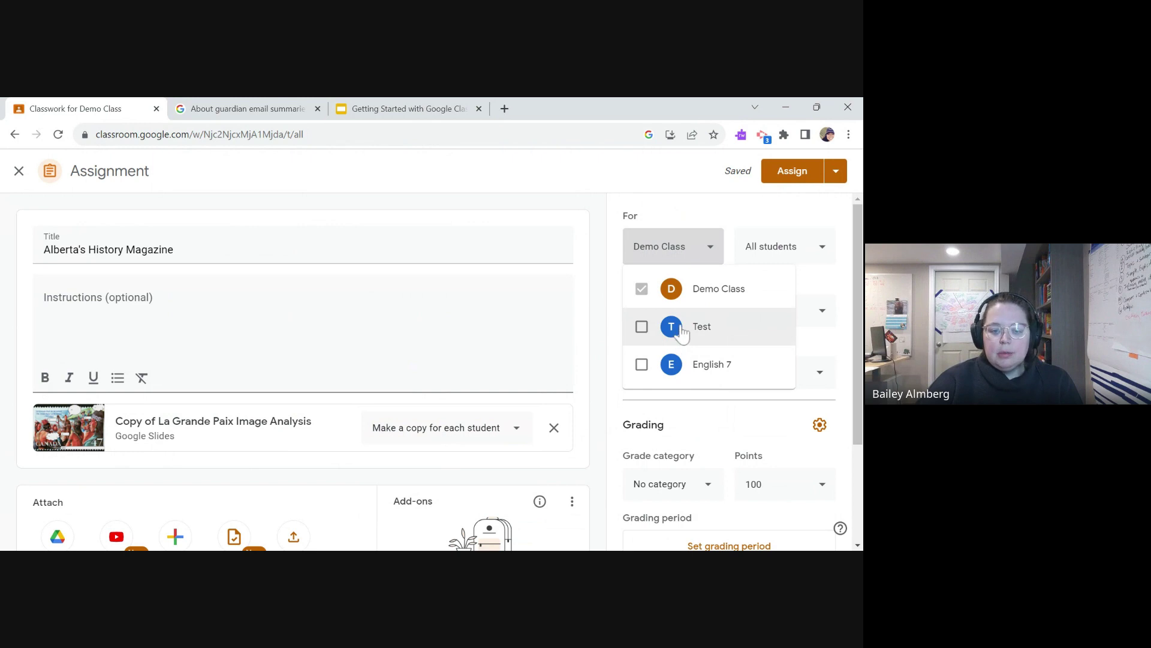
click(676, 262)
click(763, 245)
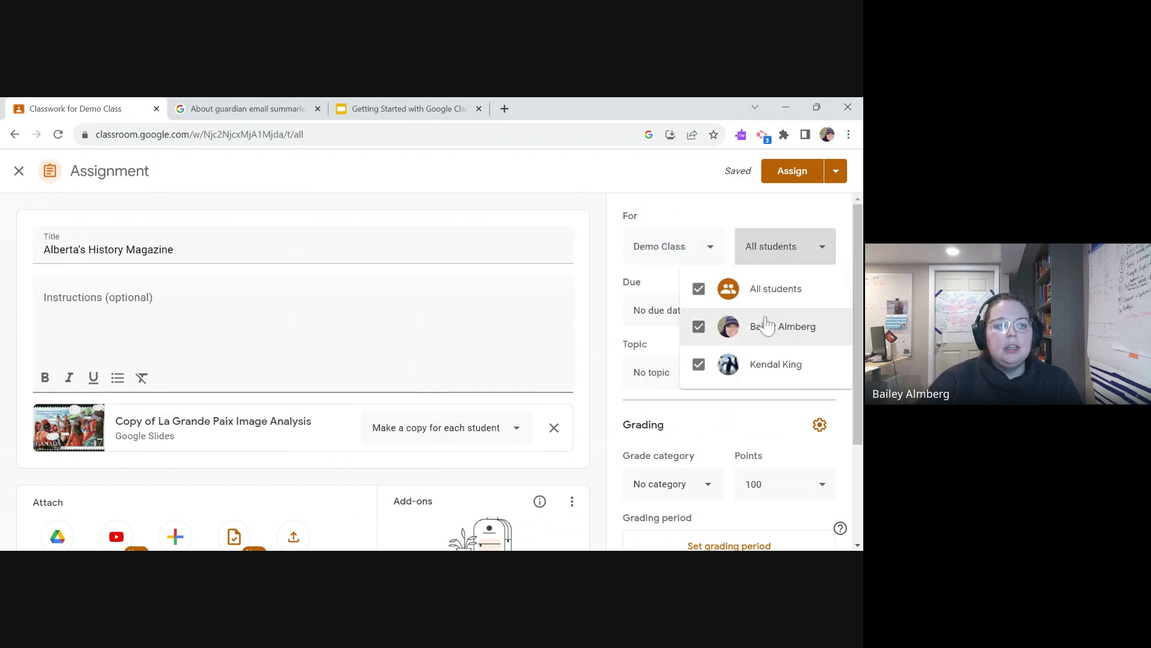
click(801, 264)
click(801, 263)
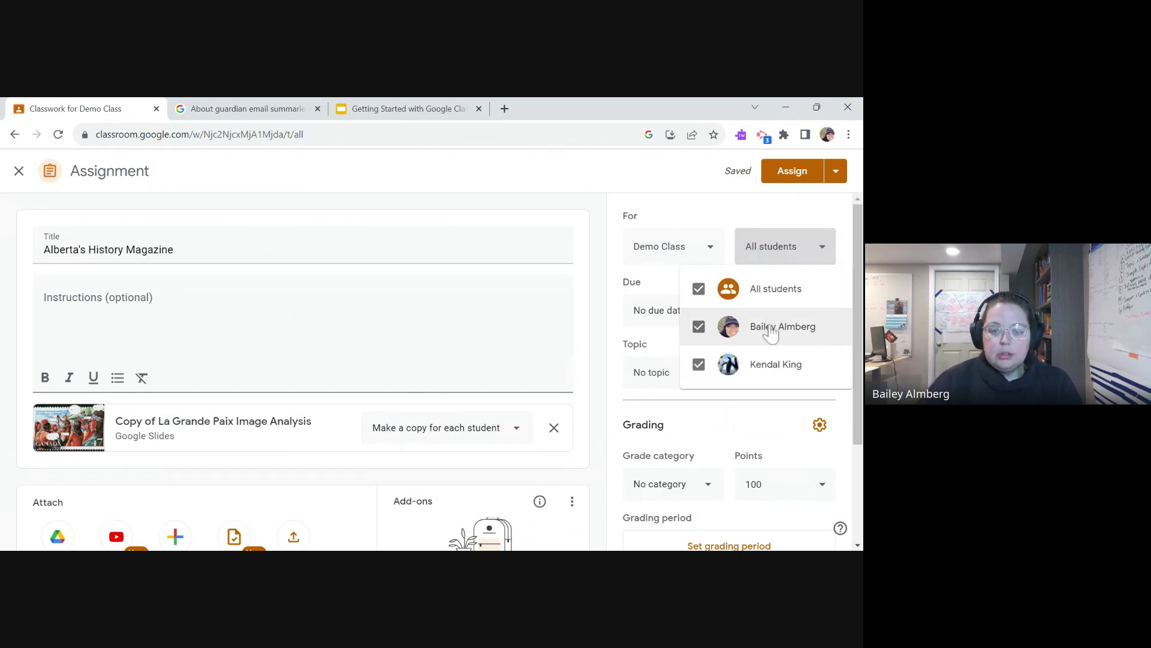
click(725, 223)
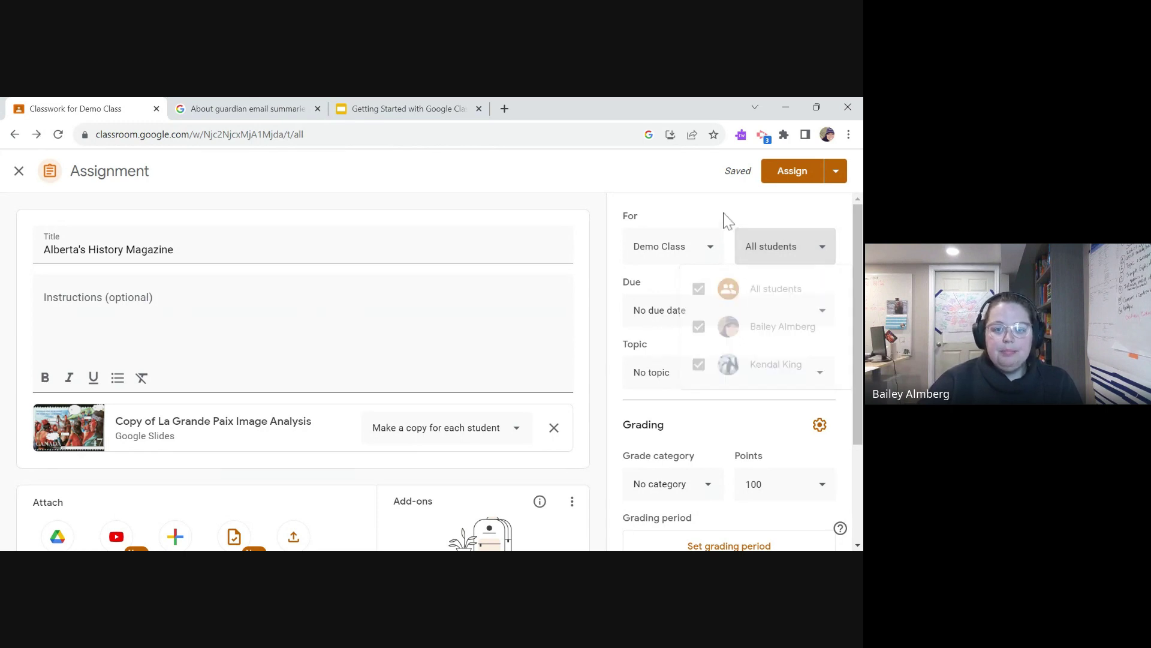
- Set the assignment's due date to Nov 21, 2023, without a time
click(694, 309)
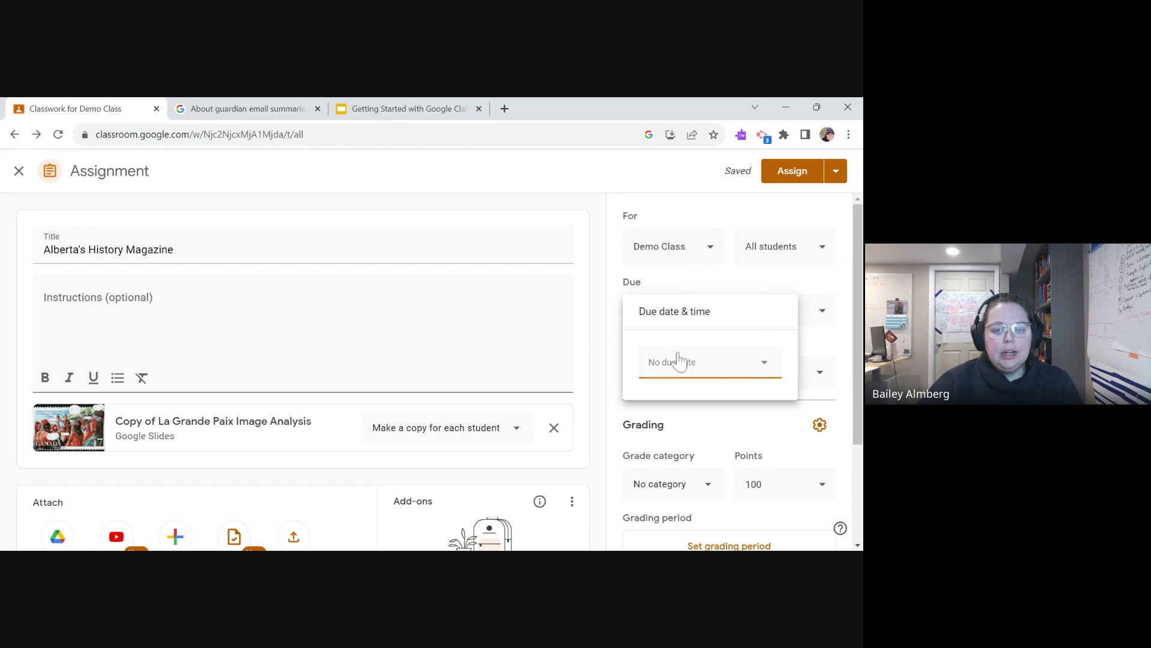
click(692, 293)
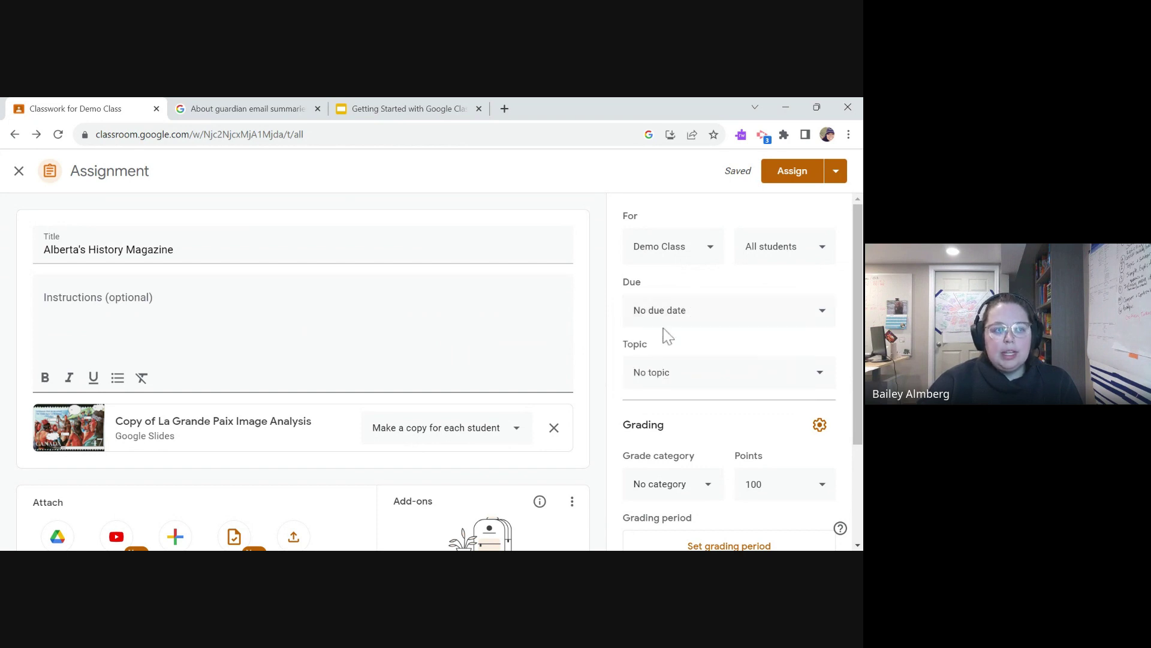
click(663, 323)
click(733, 375)
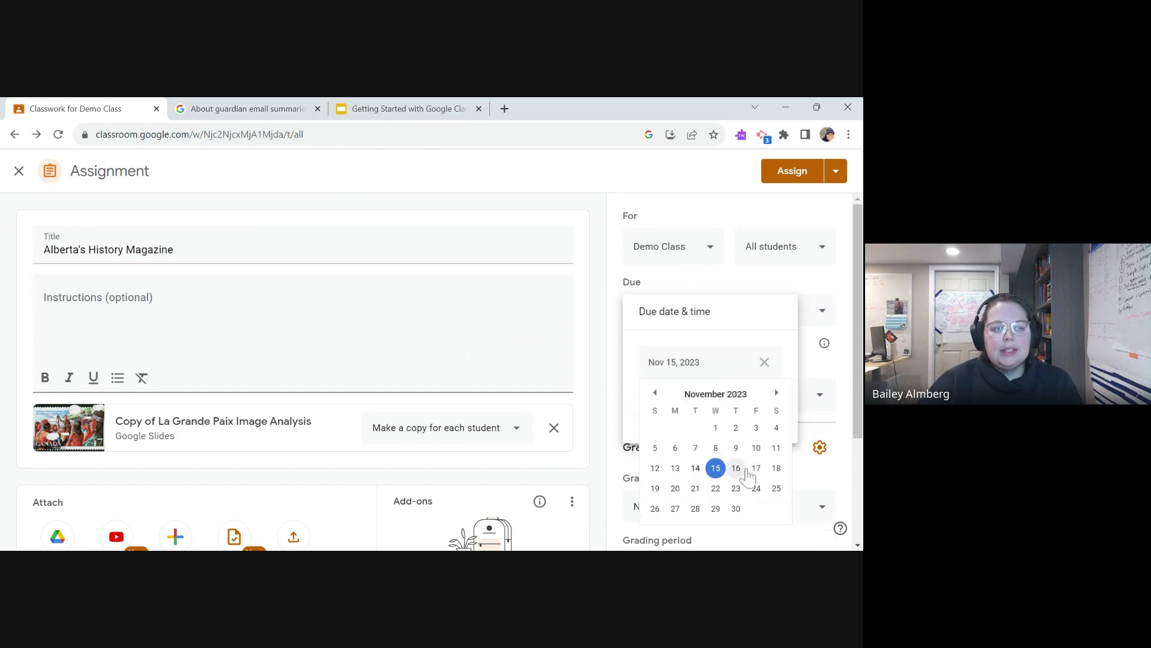
click(756, 469)
click(745, 375)
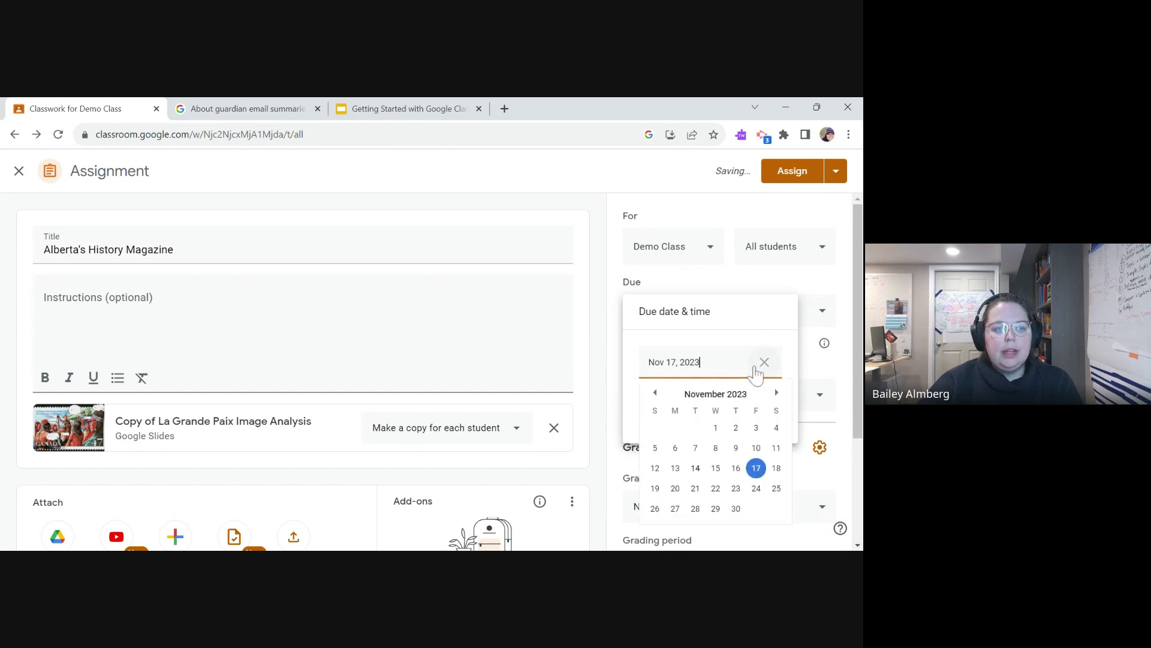
click(692, 487)
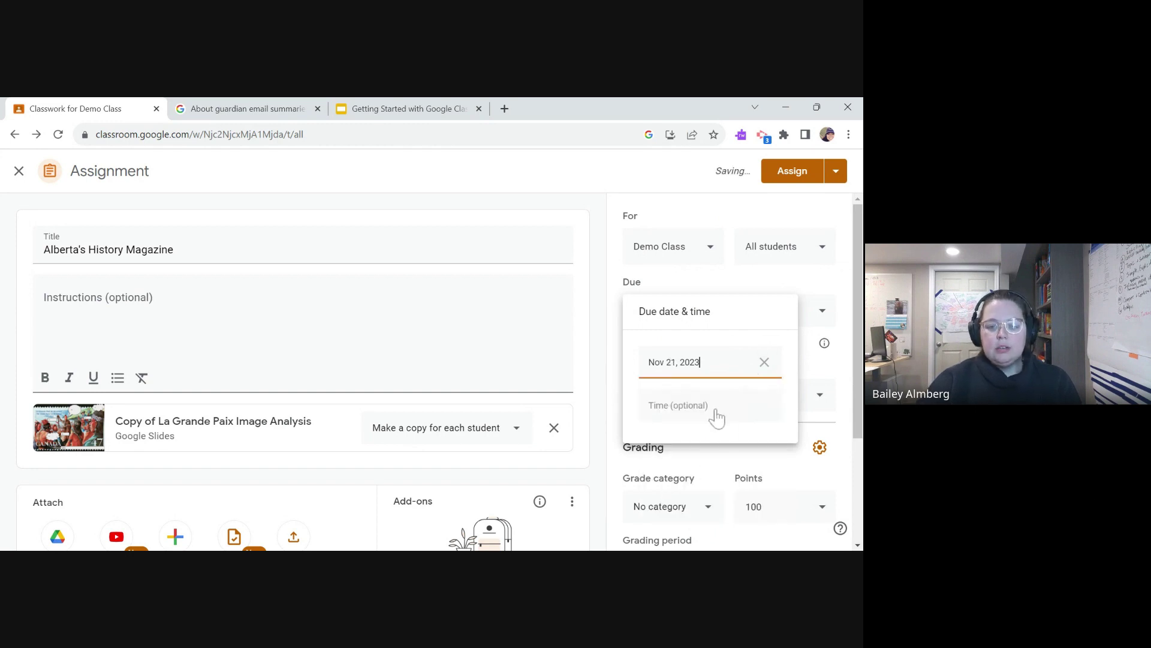
click(698, 286)
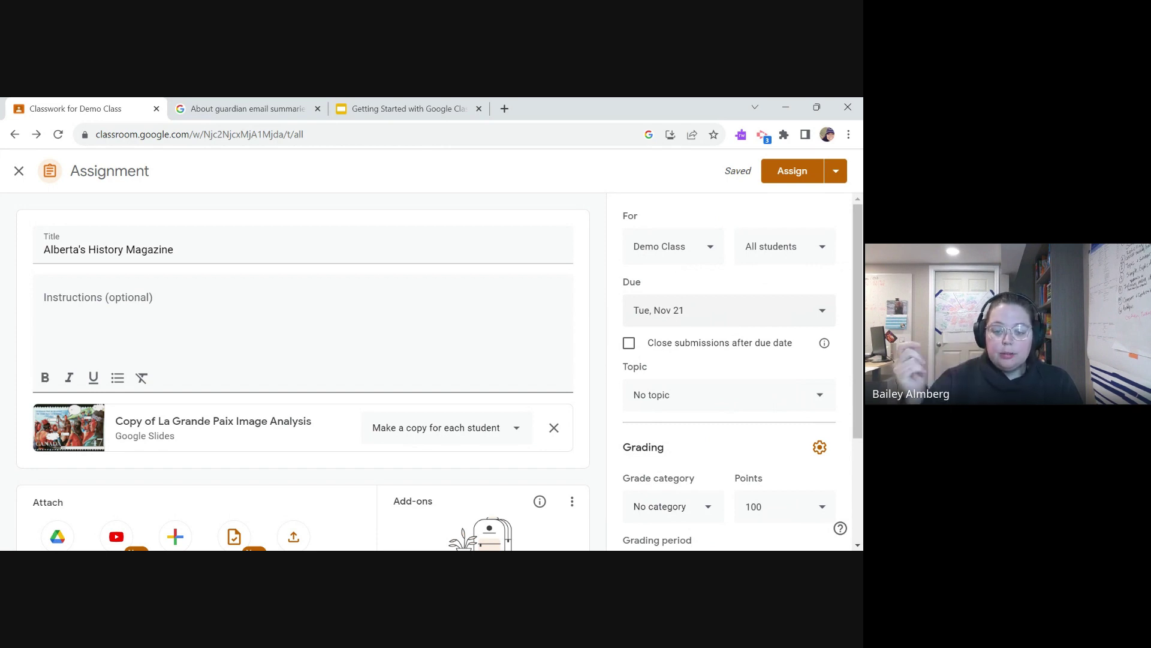
- Try out the option to close submissions after the due date, and switch it off again
scroll(694, 316, down, 1)
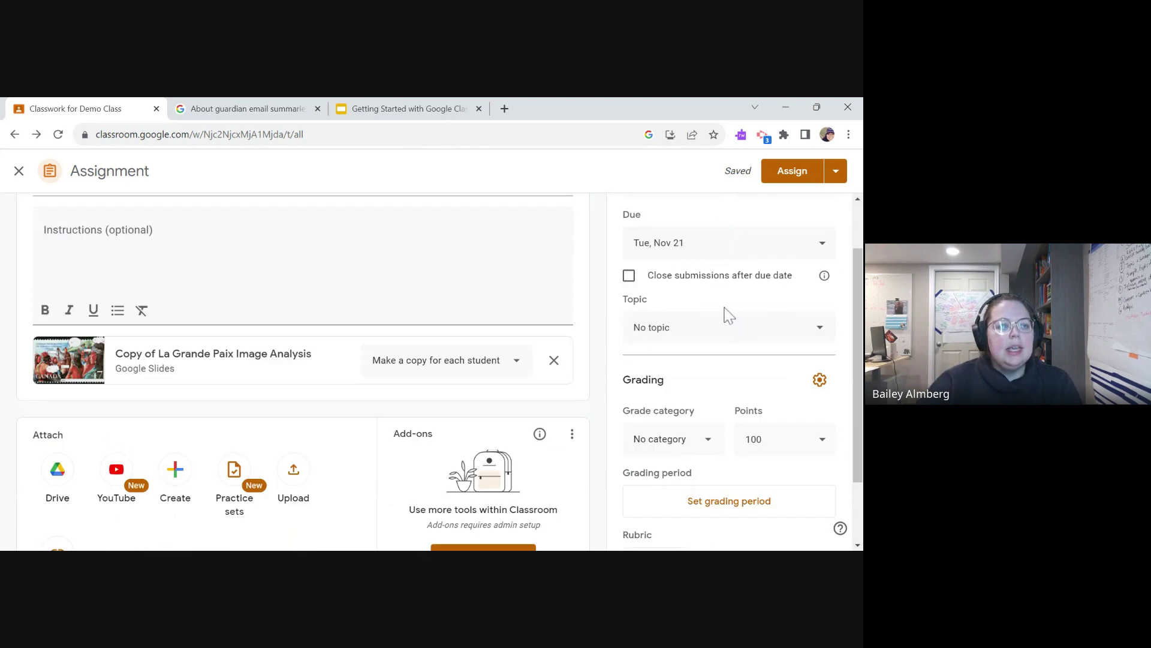
click(637, 282)
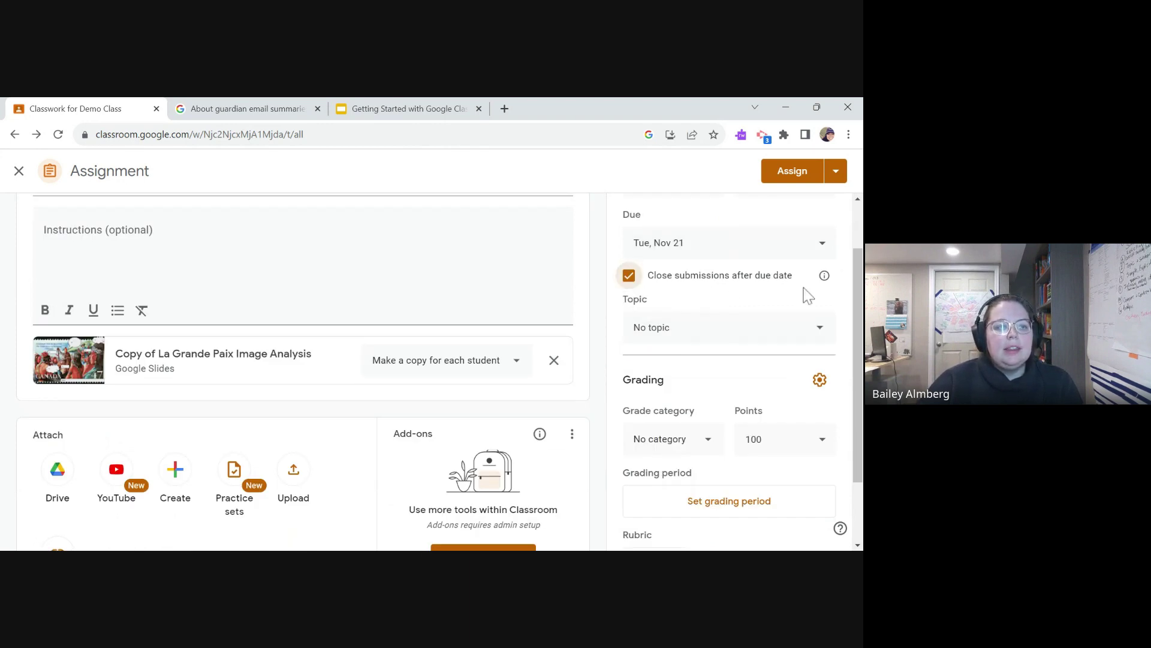
mouse_move(826, 283)
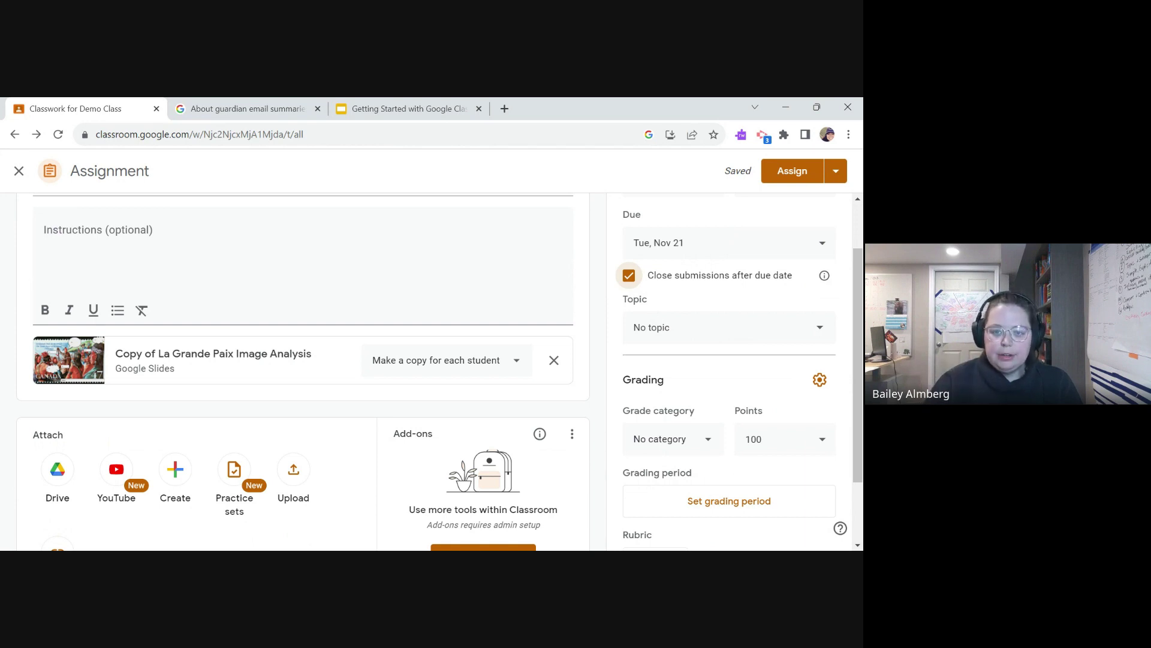
click(654, 282)
scroll(689, 329, up, 2)
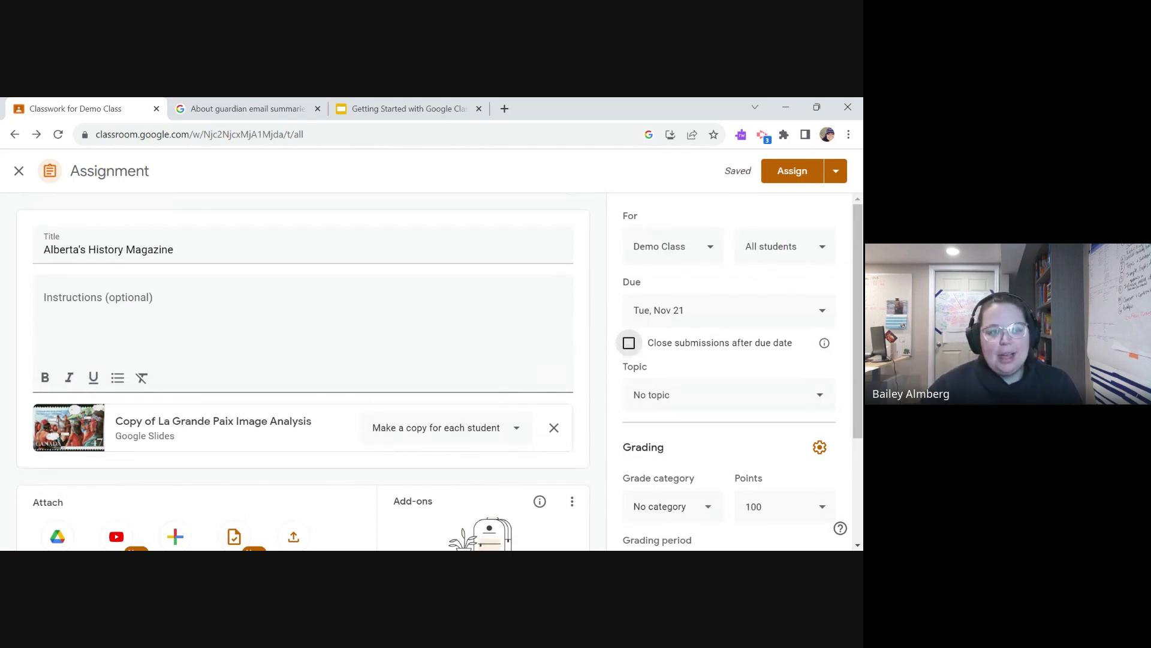
- File the assignment under the topic "🎯For Today🎯"
click(742, 407)
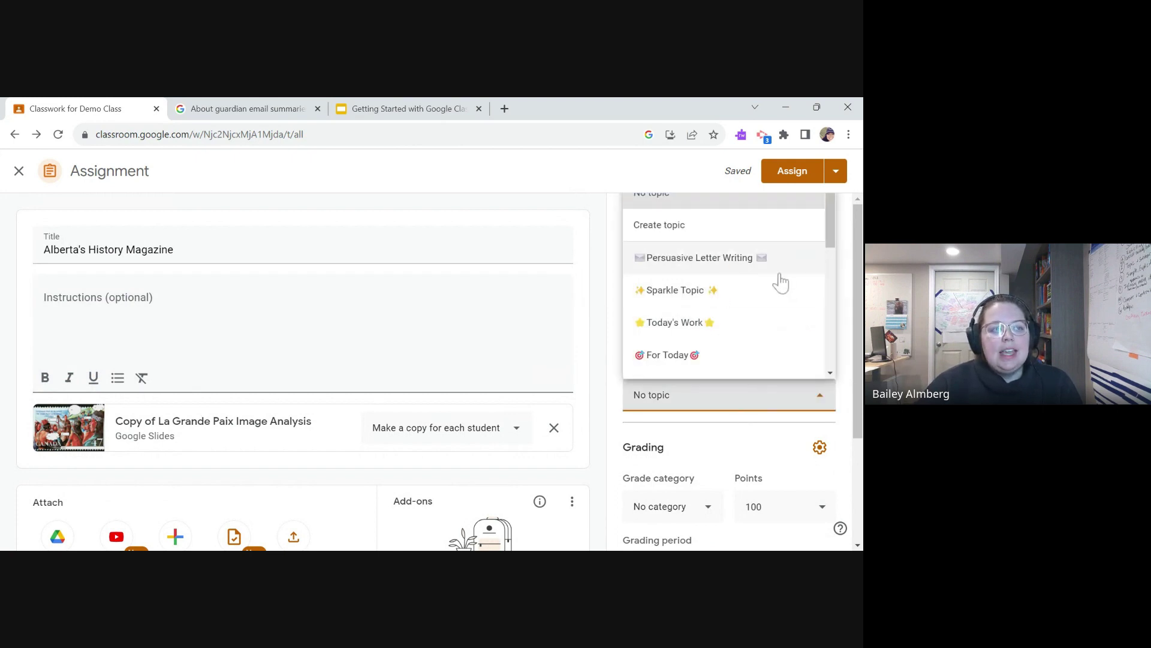
scroll(705, 293, down, 1)
click(706, 294)
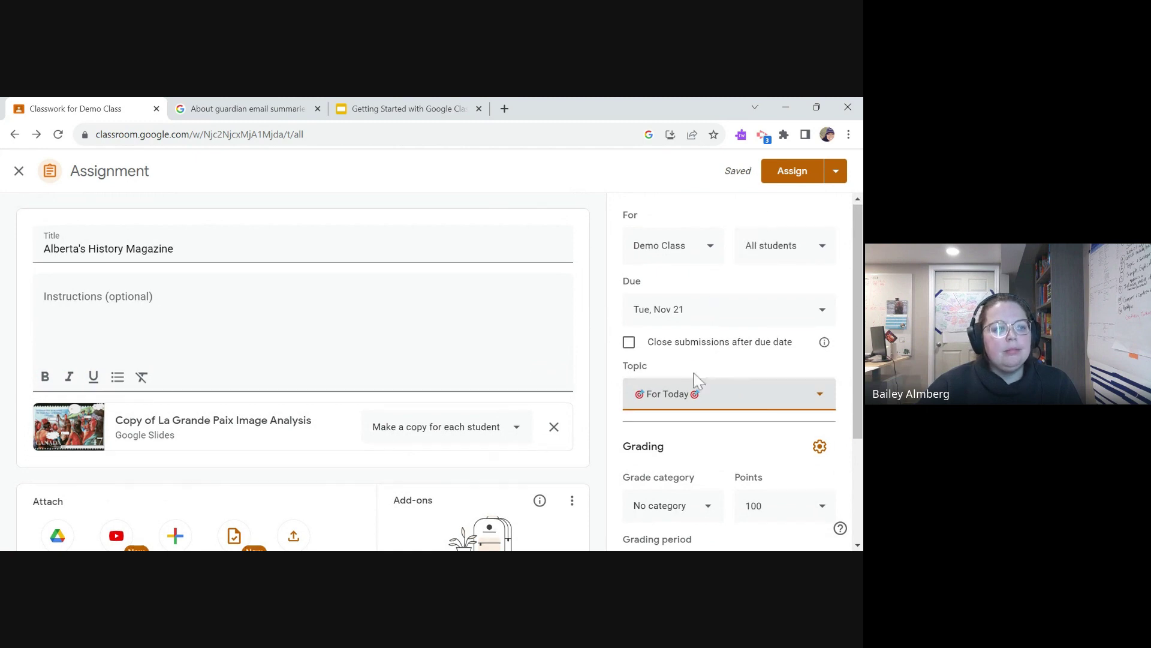
scroll(708, 423, down, 3)
scroll(753, 344, up, 3)
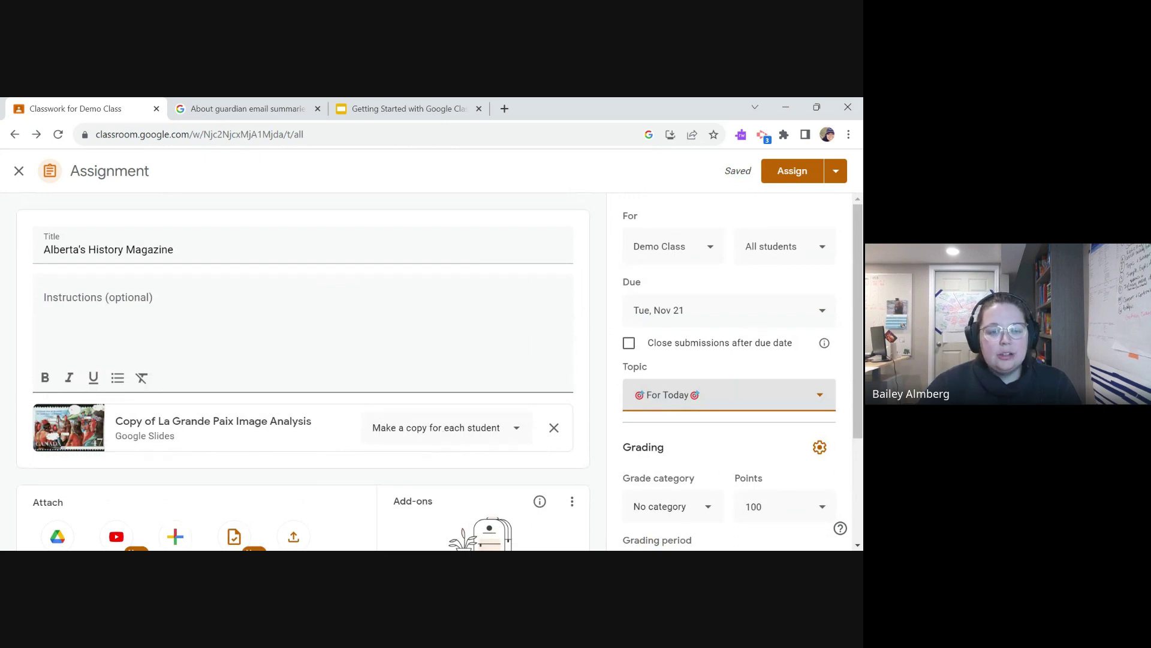
- Keep the attached slides set to make a copy for each student and assign the work to all students in Demo Class
scroll(334, 431, down, 1)
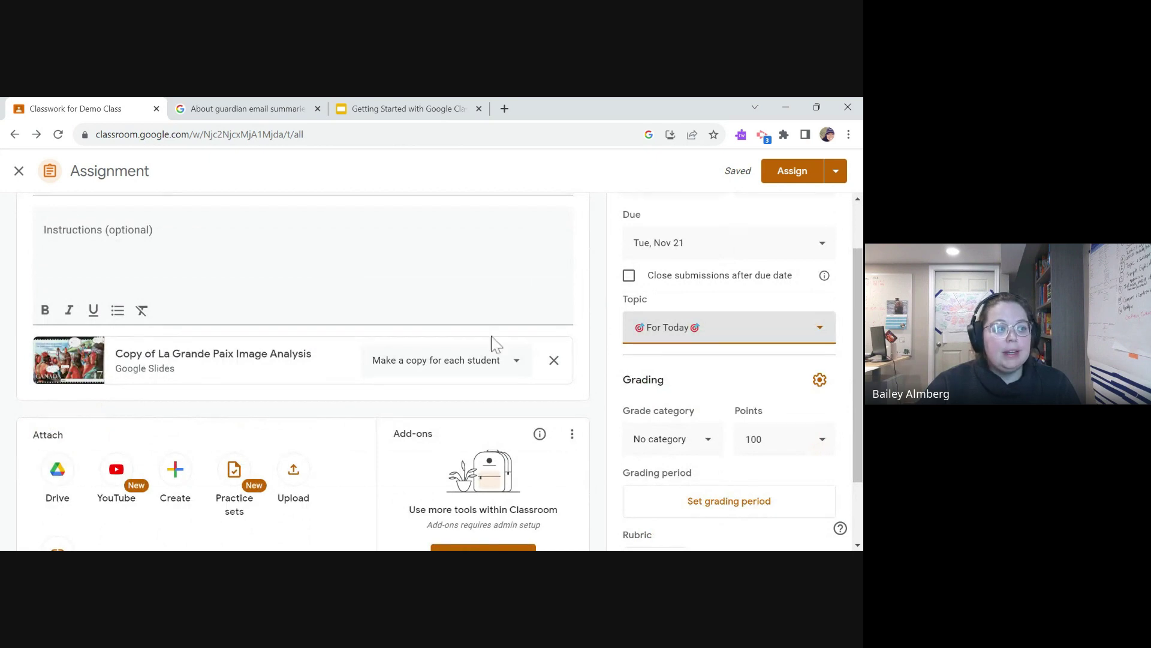
click(474, 373)
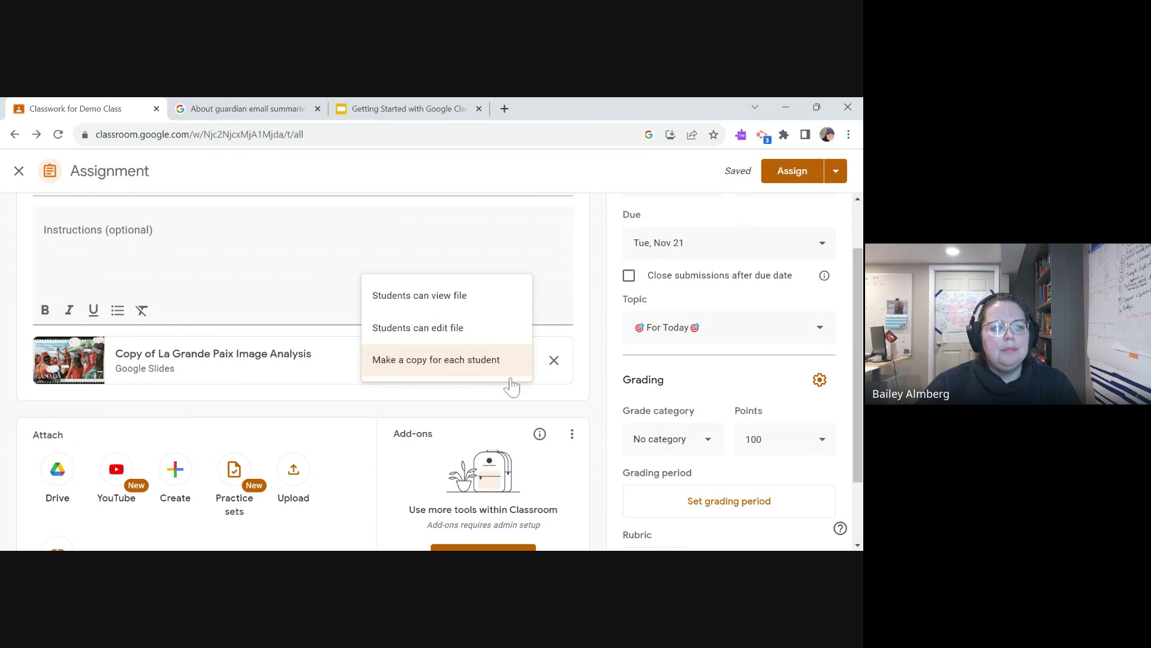
click(567, 403)
scroll(659, 269, up, 1)
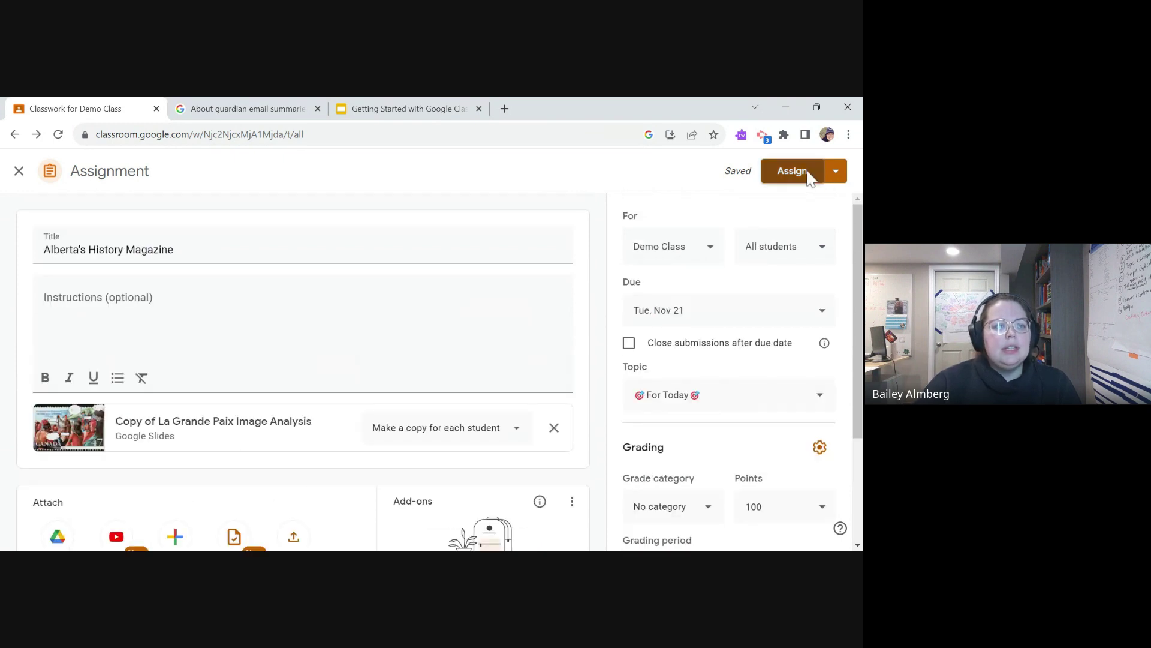
click(803, 174)
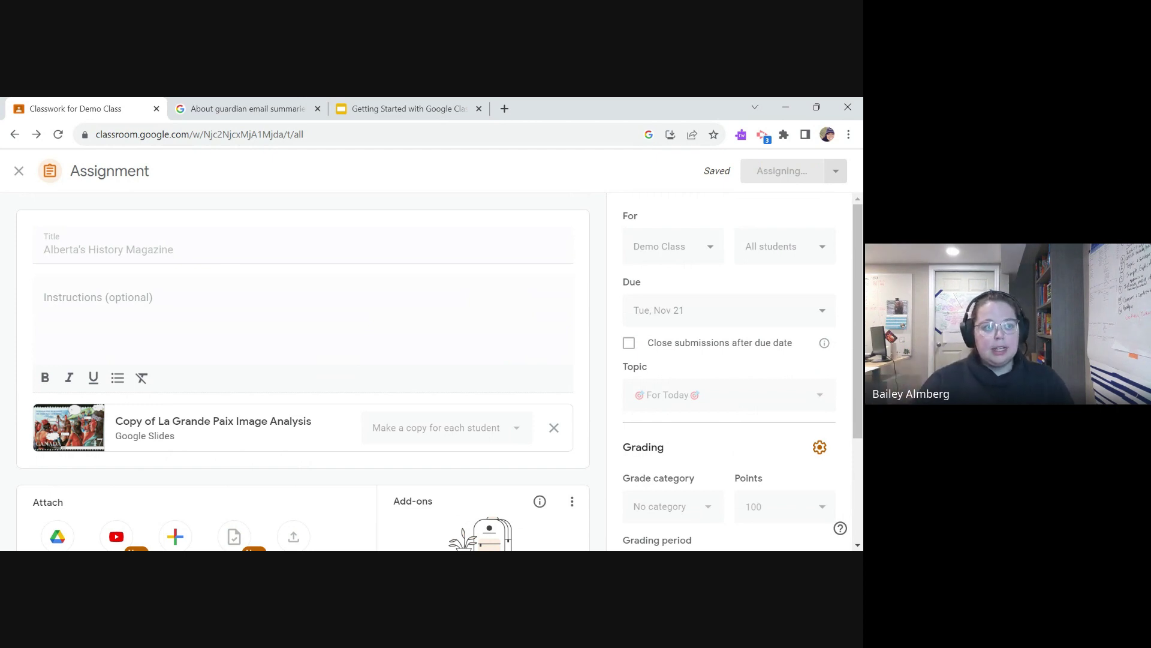
- Move the "Alberta's History Magazine" assignment into the "⭐Today's Work⭐" topic and reload the page
scroll(609, 437, down, 7)
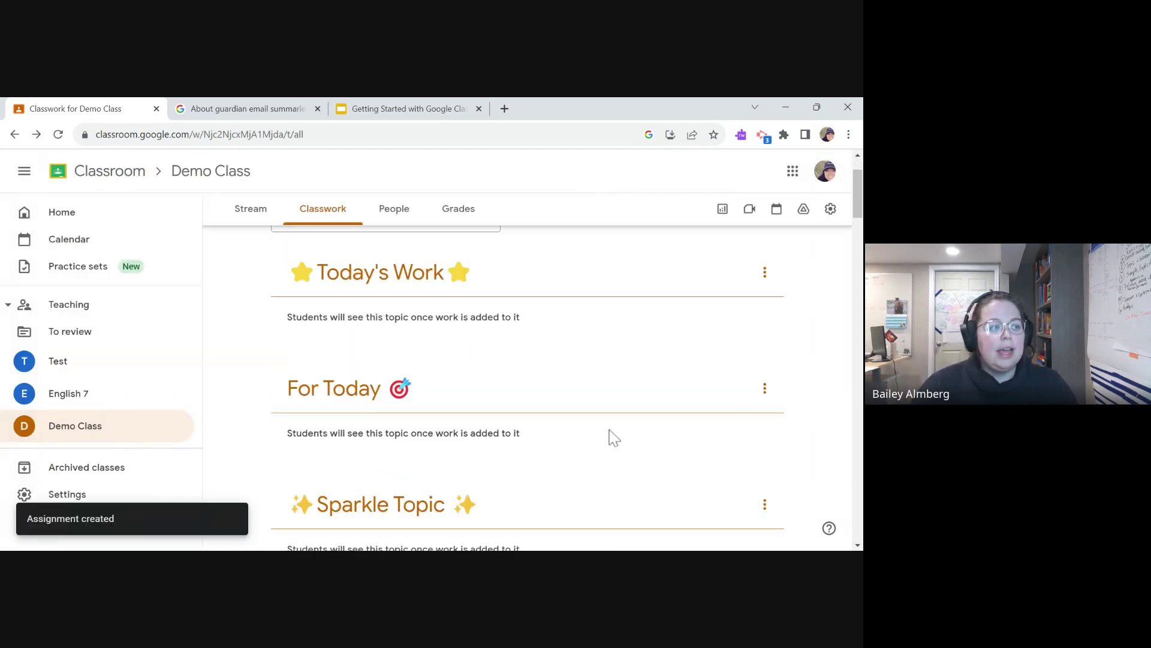
scroll(572, 433, down, 1)
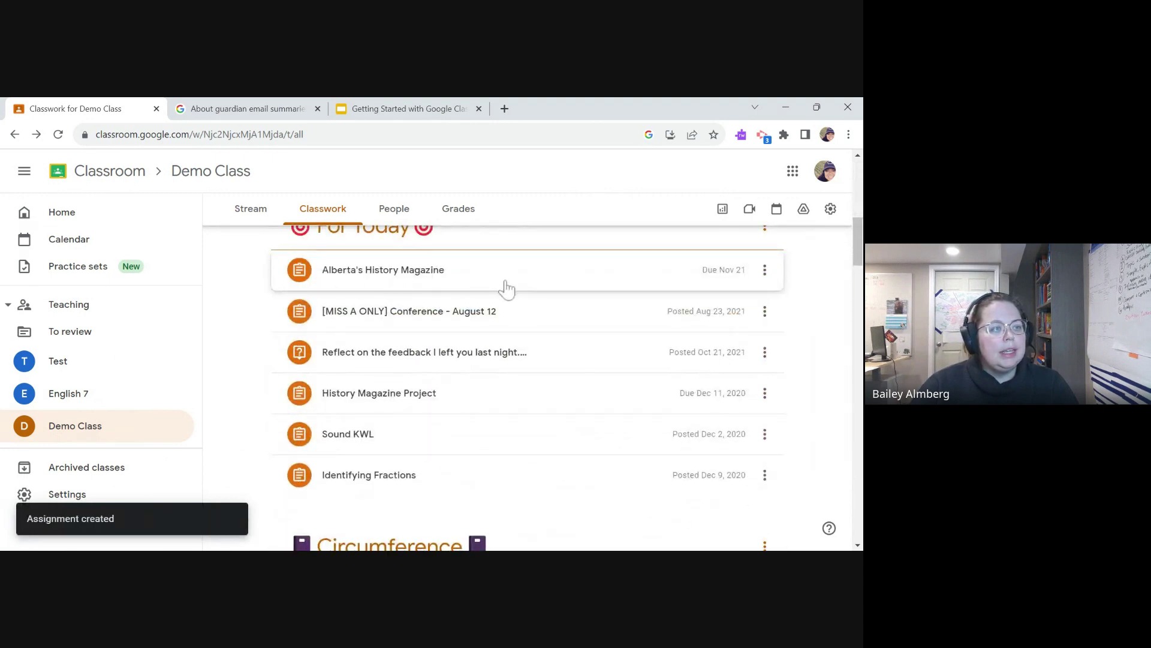
scroll(504, 507, up, 4)
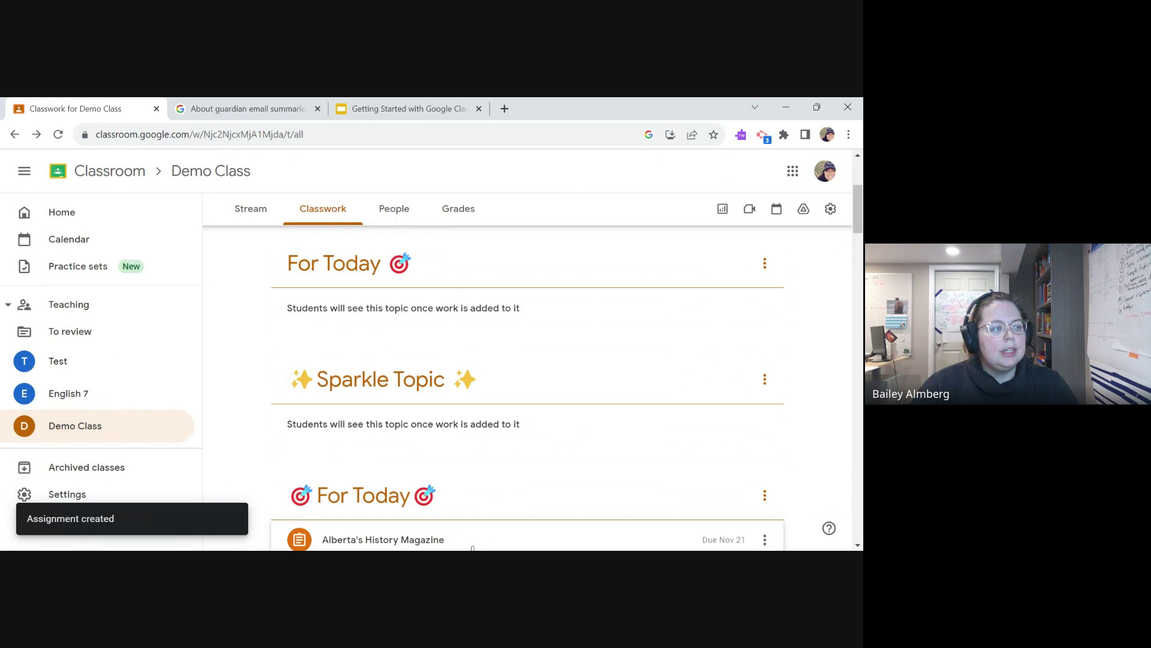
drag(465, 543, 448, 322)
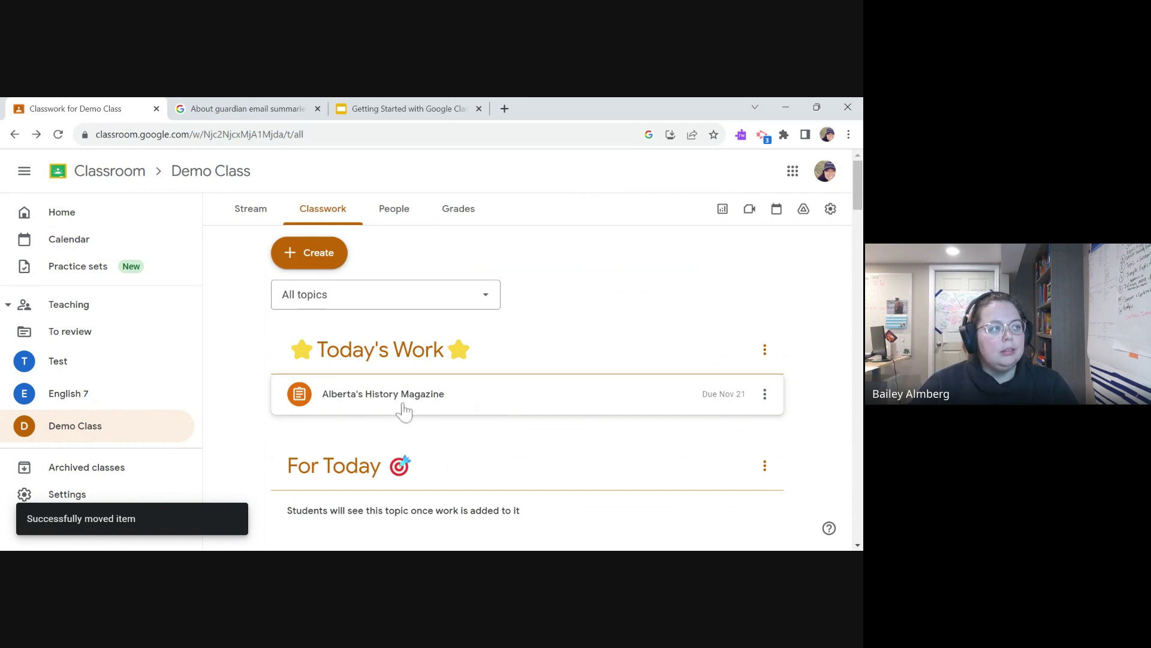
click(62, 132)
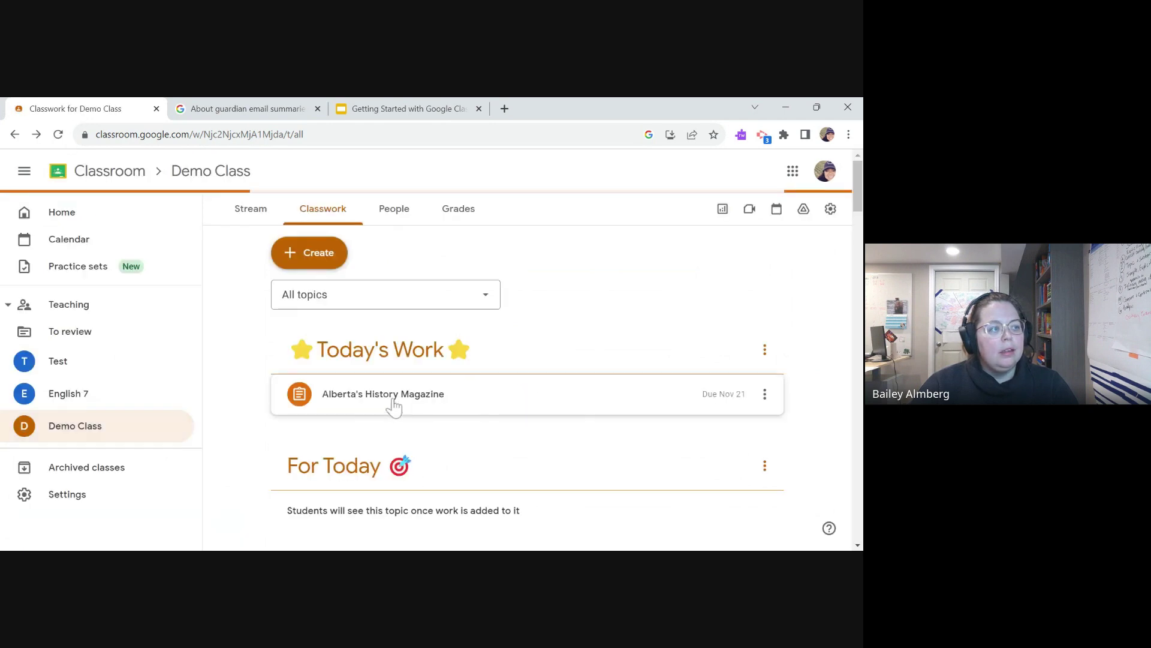
- Open the full details of the "Alberta's History Magazine" assignment and look over its student work and instructions
click(393, 404)
scroll(420, 443, down, 1)
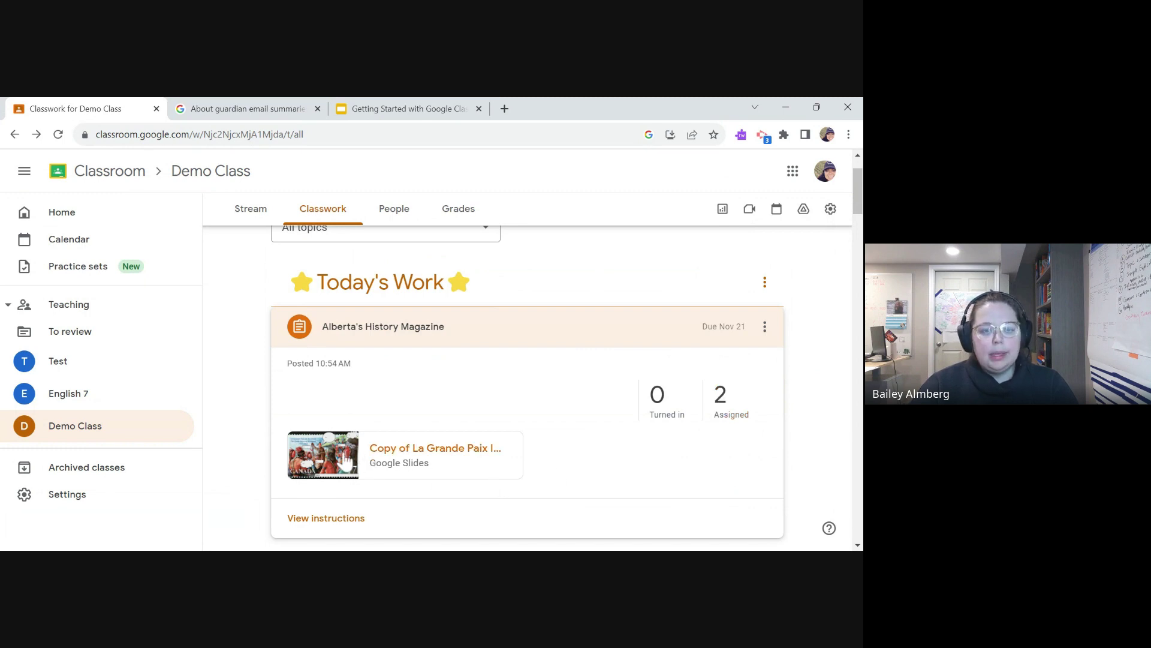
scroll(346, 461, down, 3)
scroll(357, 412, up, 1)
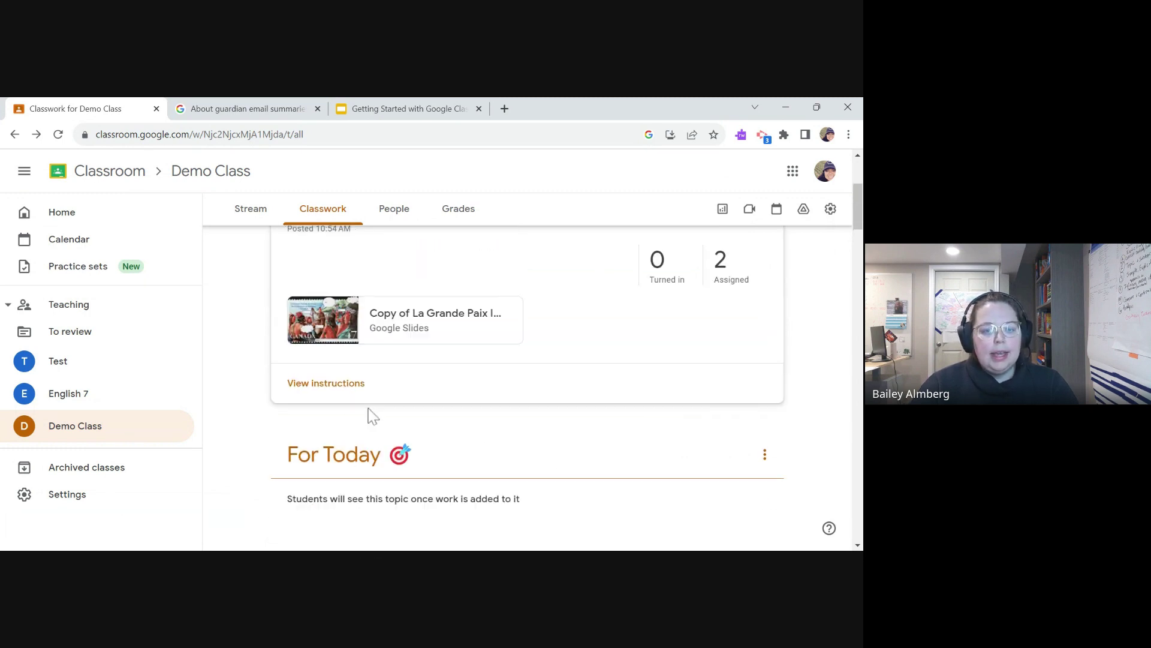
click(345, 387)
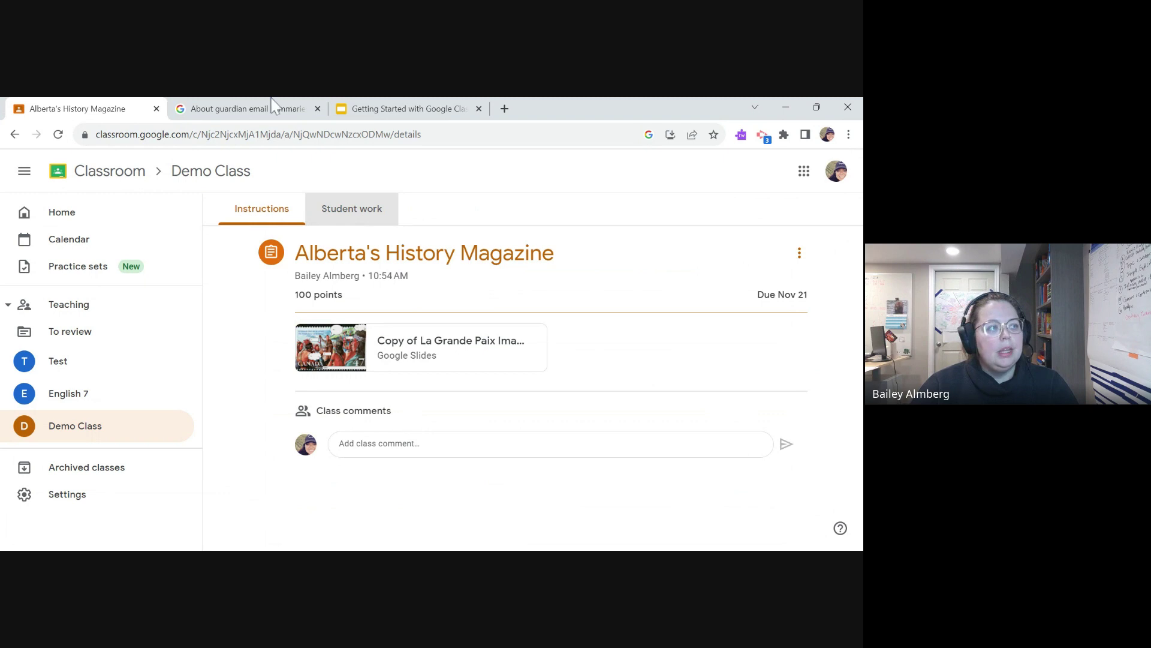
click(365, 210)
click(285, 216)
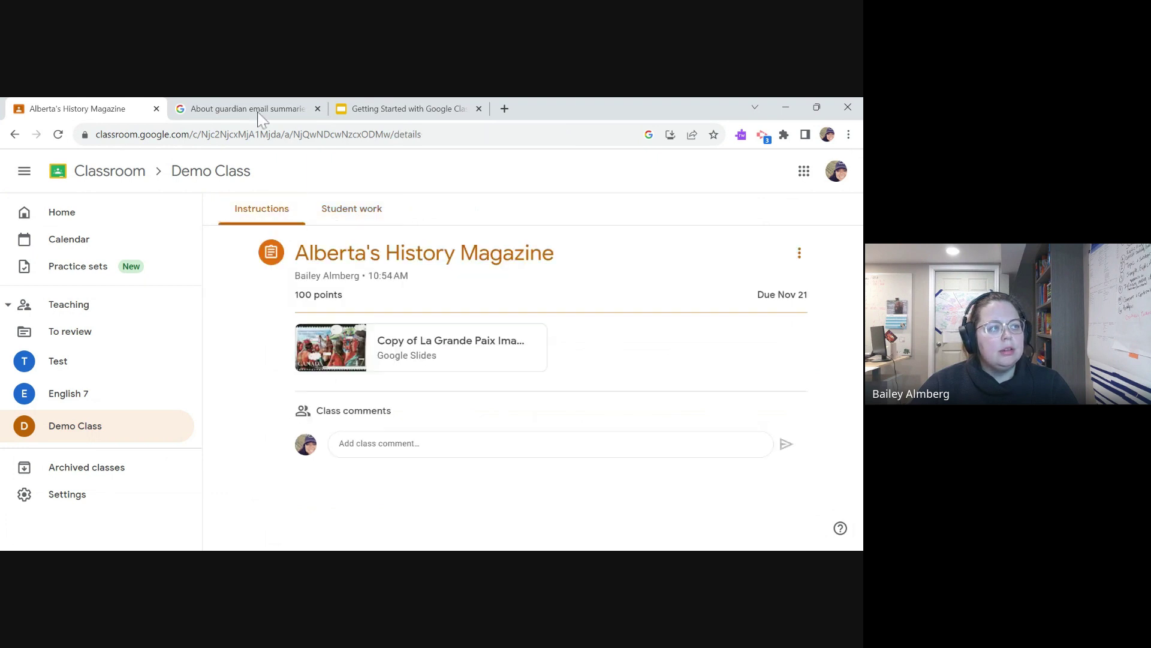